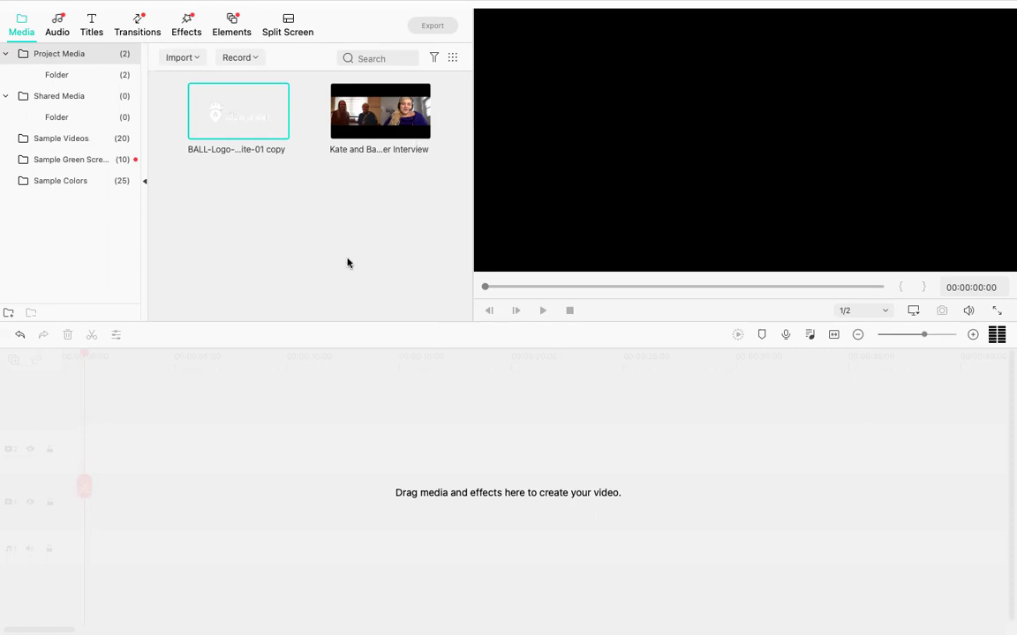
Step: Glance through the Audio, Titles and Transitions libraries, then return to Project Media
click(54, 33)
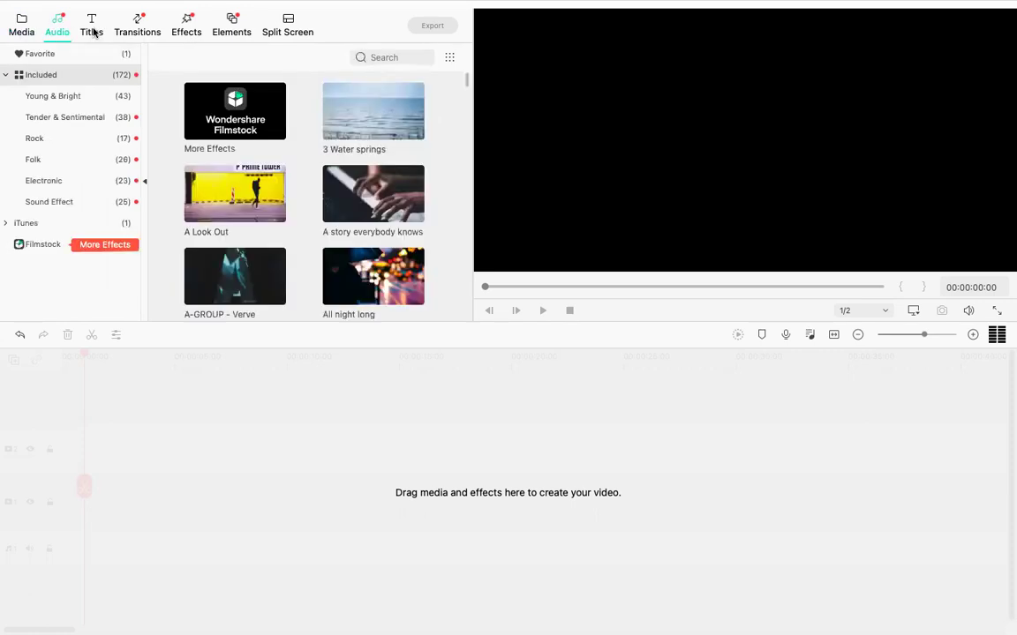
click(91, 32)
click(131, 32)
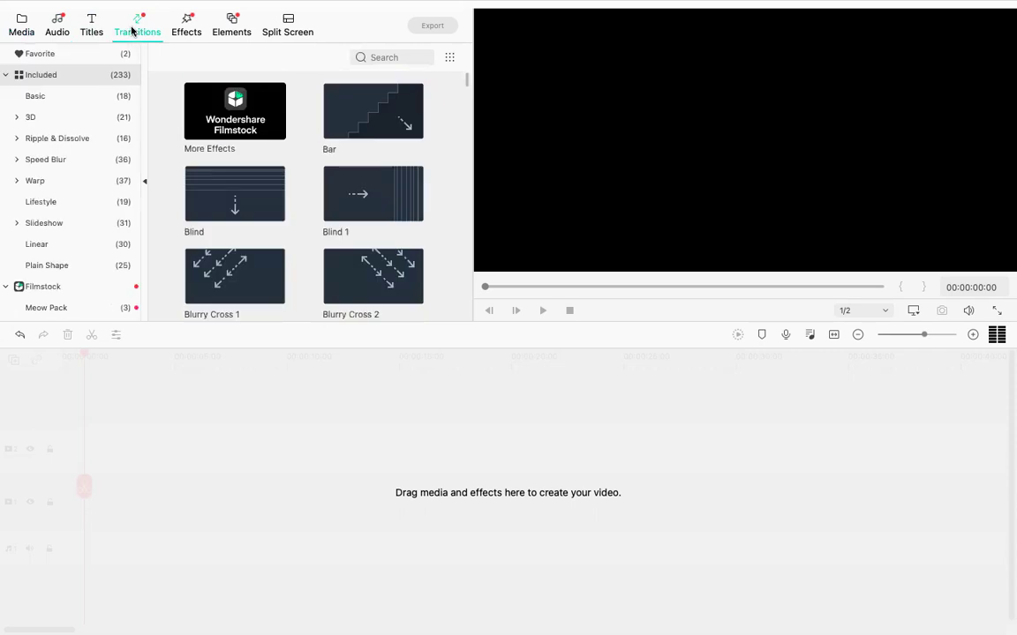
click(19, 24)
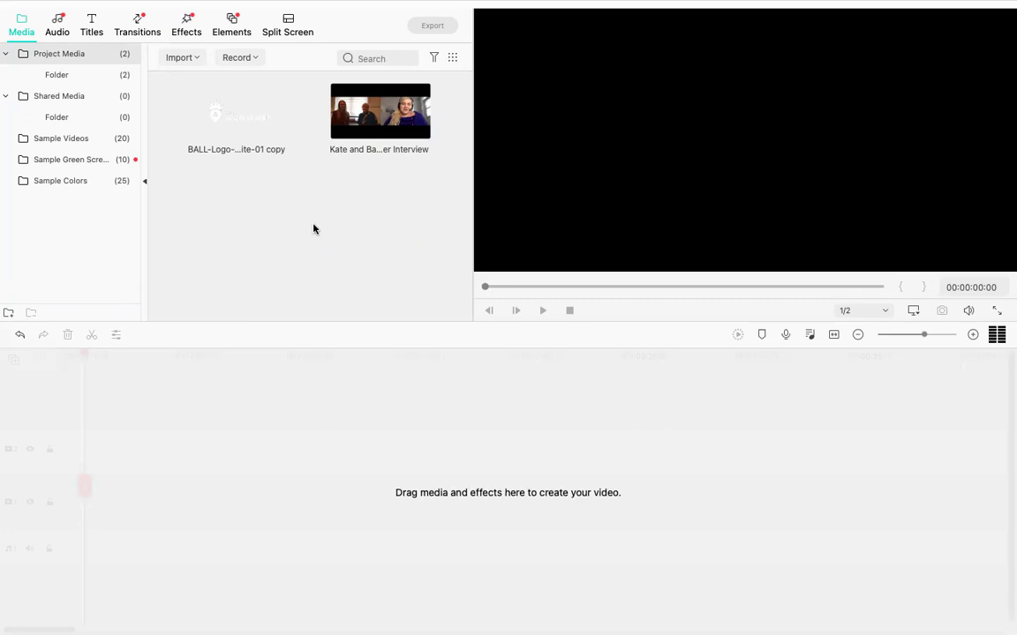
Step: In the Titles library, browse Included, Custom, Openers, Titles, Lower 3rds, Subtitles and End Credits
click(92, 33)
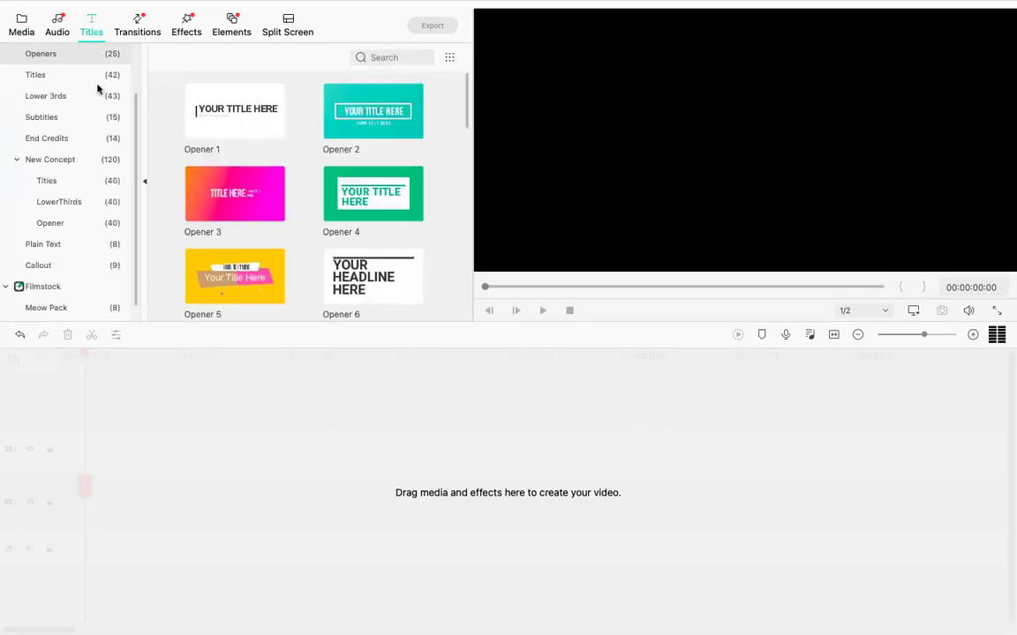
scroll(91, 128, up, 3)
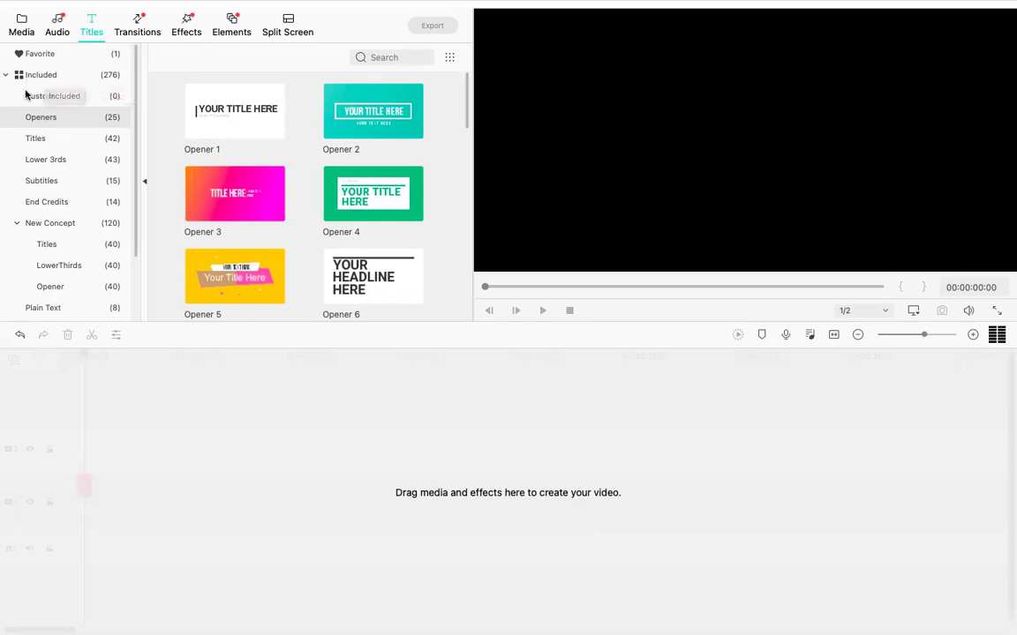
click(7, 77)
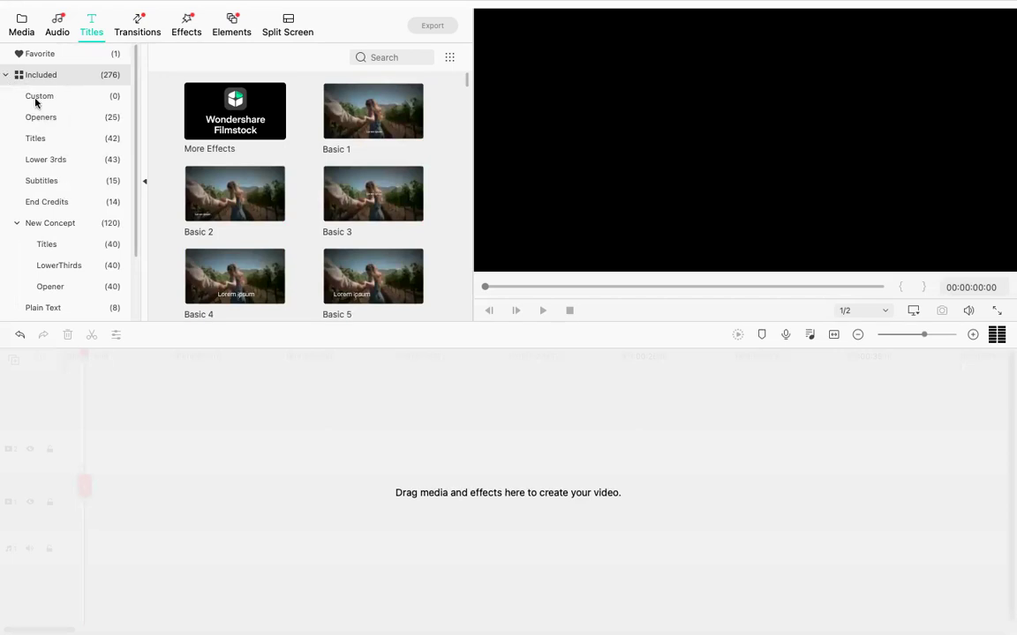
click(51, 98)
click(56, 122)
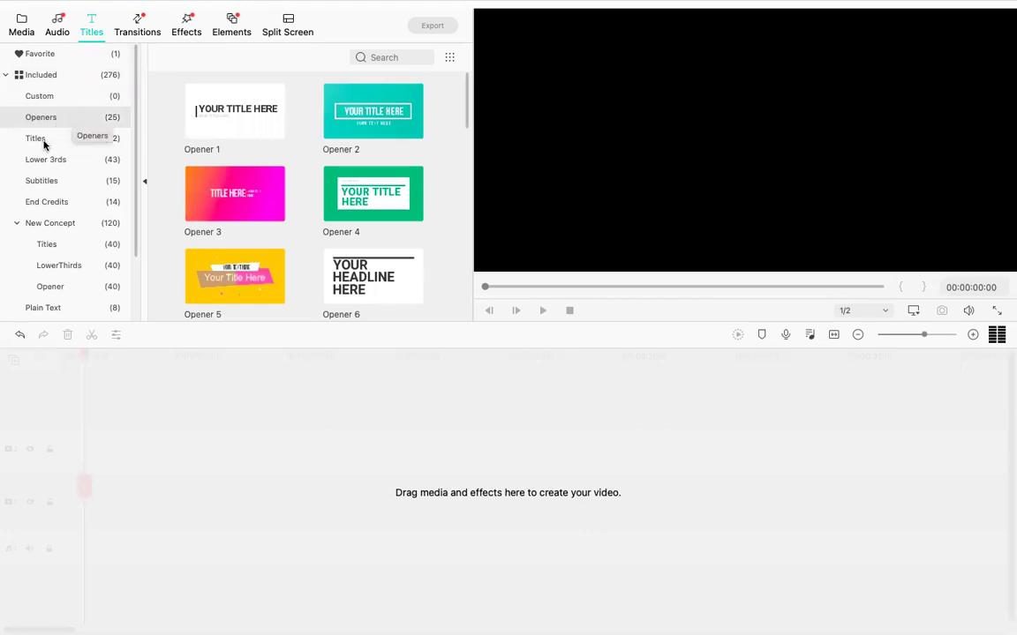
click(43, 142)
click(47, 161)
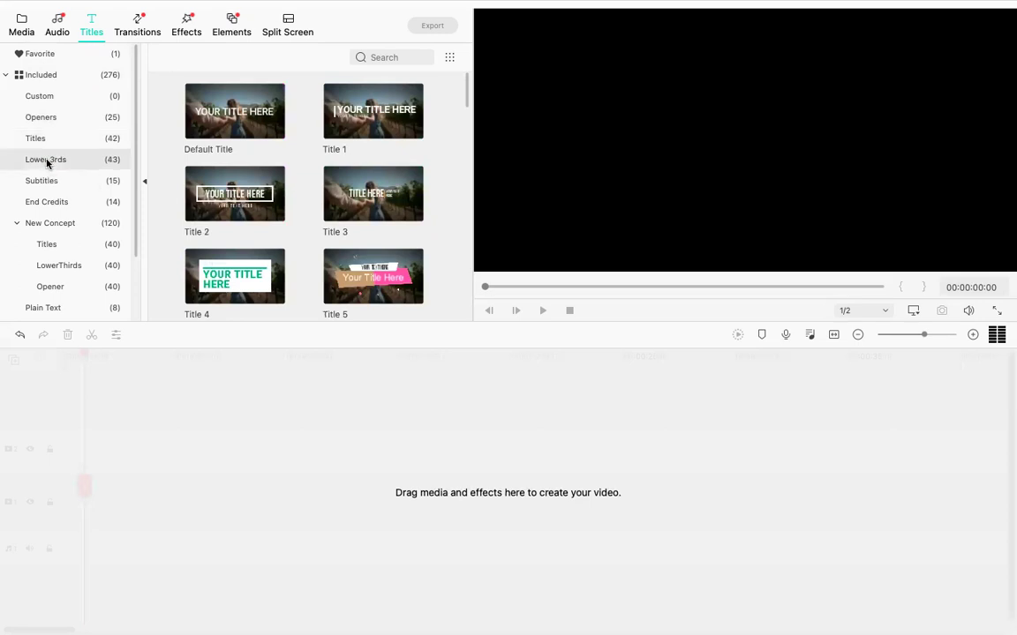
click(51, 183)
click(45, 206)
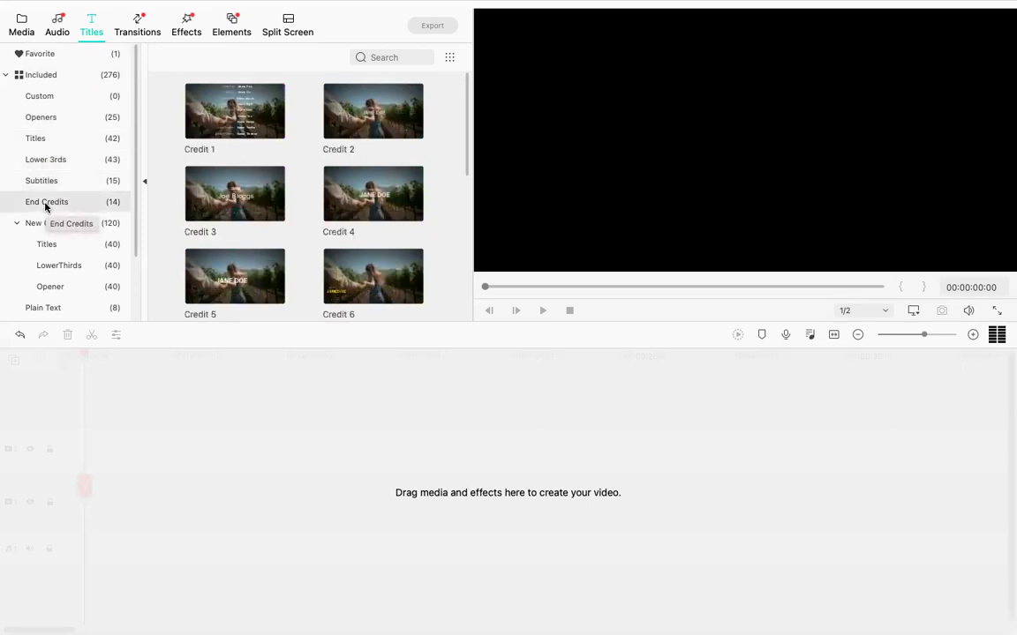
Step: Browse the New Concept Titles, LowerThirds and Opener sets, then return to the Titles category
click(43, 226)
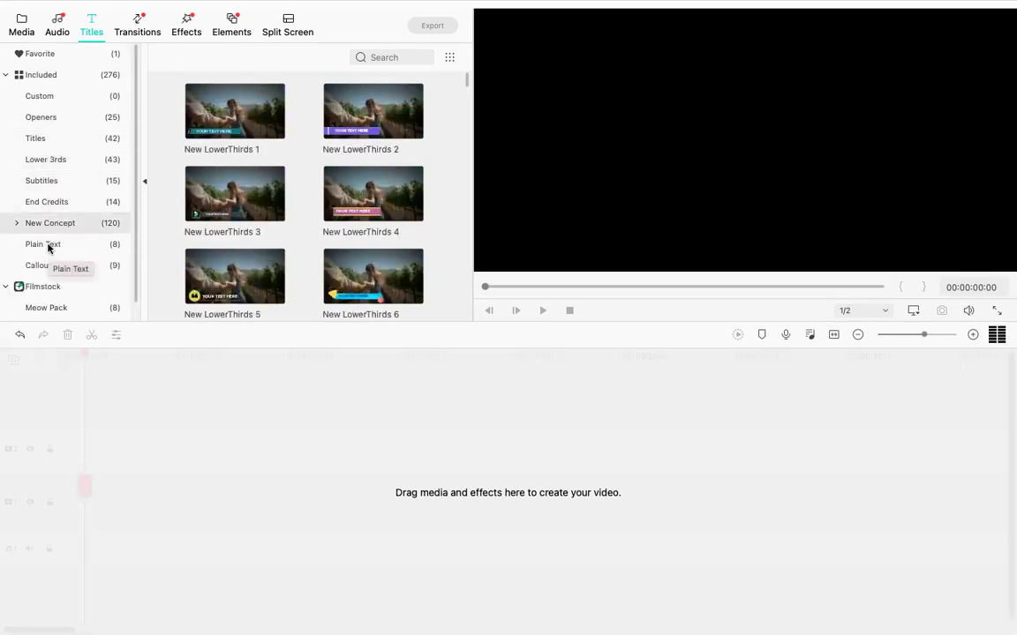
click(18, 223)
click(57, 246)
click(60, 265)
click(58, 287)
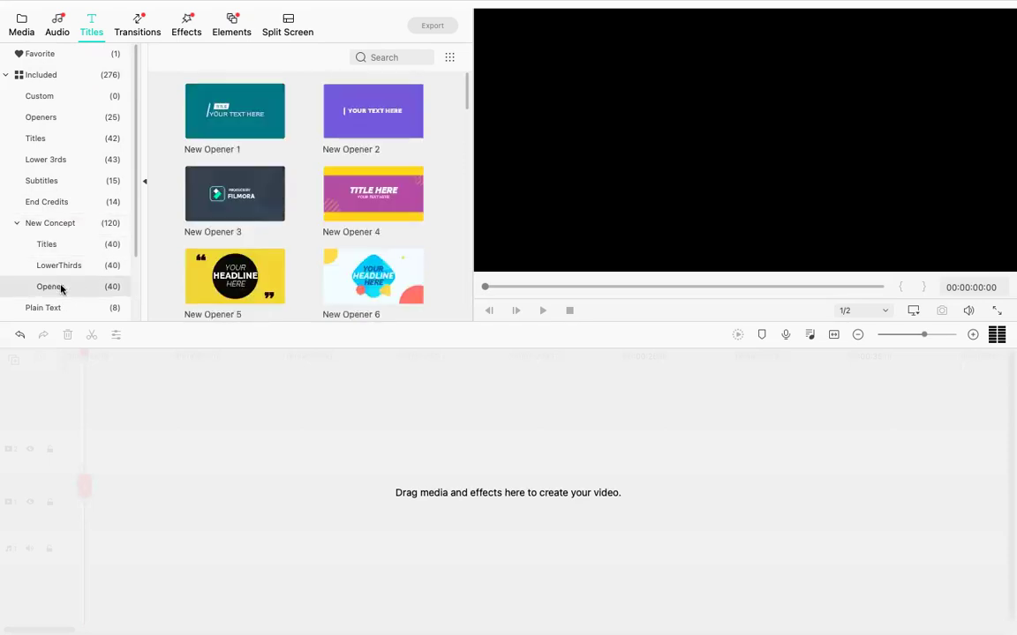
click(45, 118)
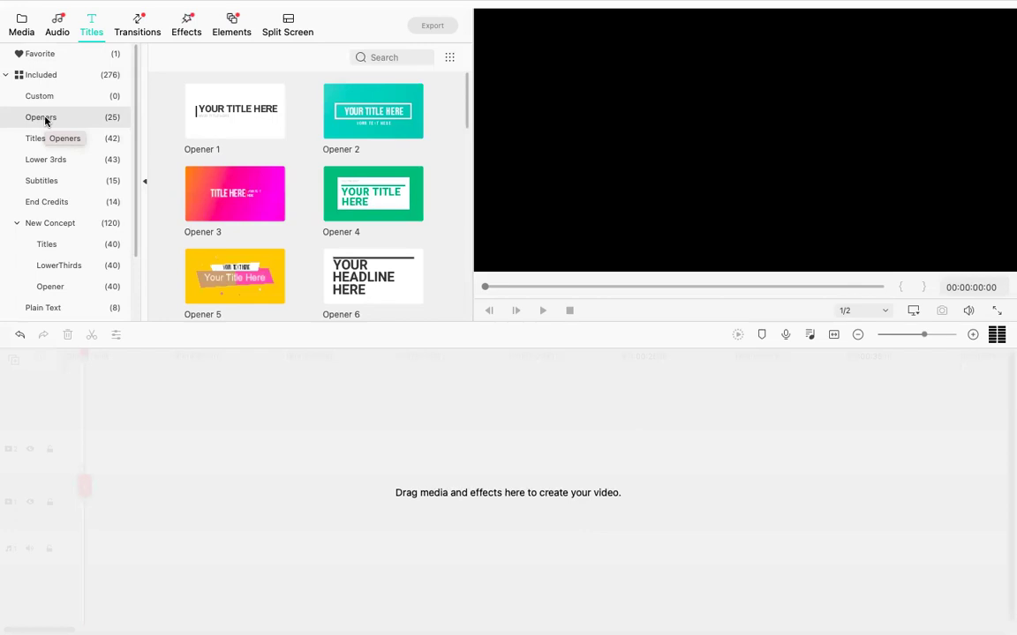
click(37, 141)
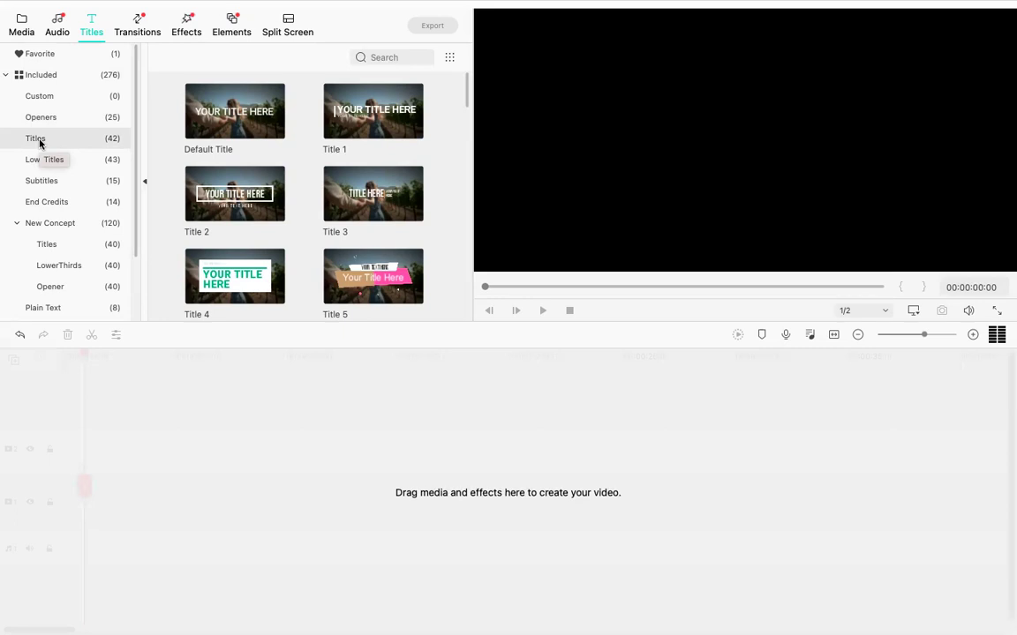
Step: Load Default Title and play its animation in the preview
click(247, 108)
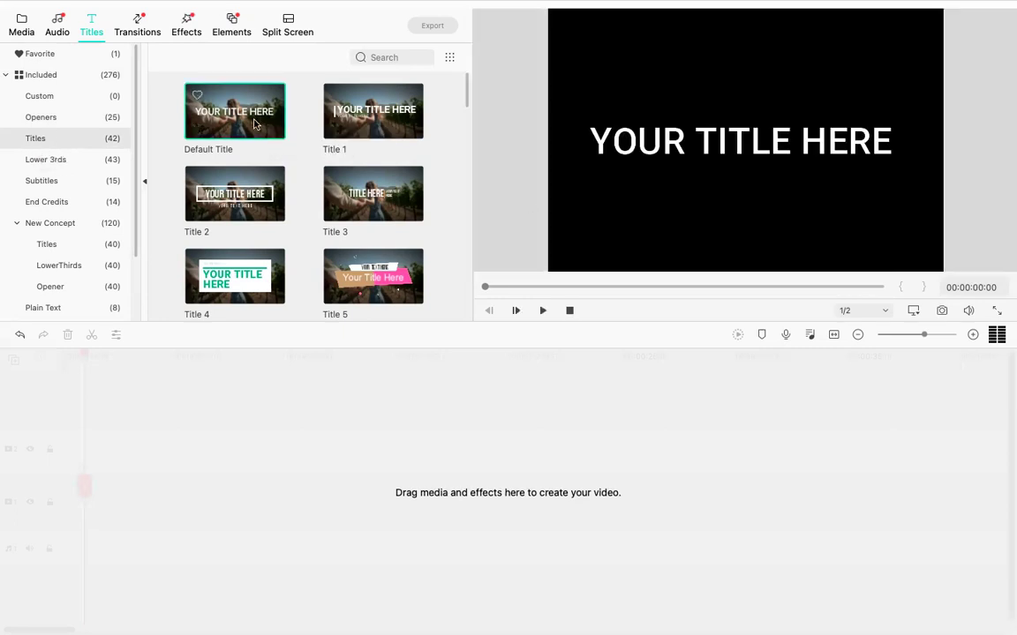
click(542, 311)
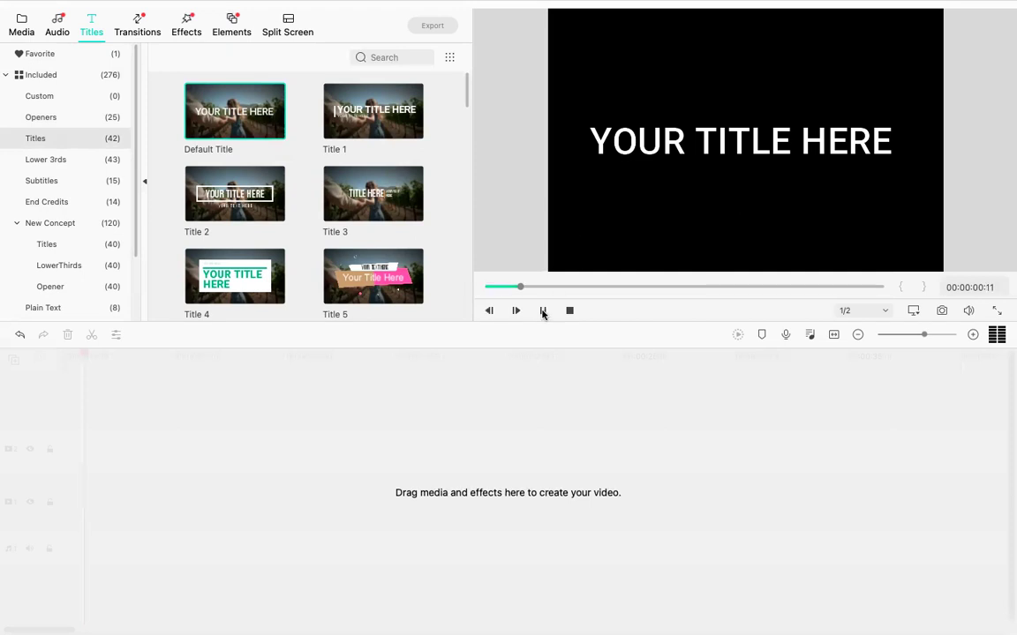
click(543, 311)
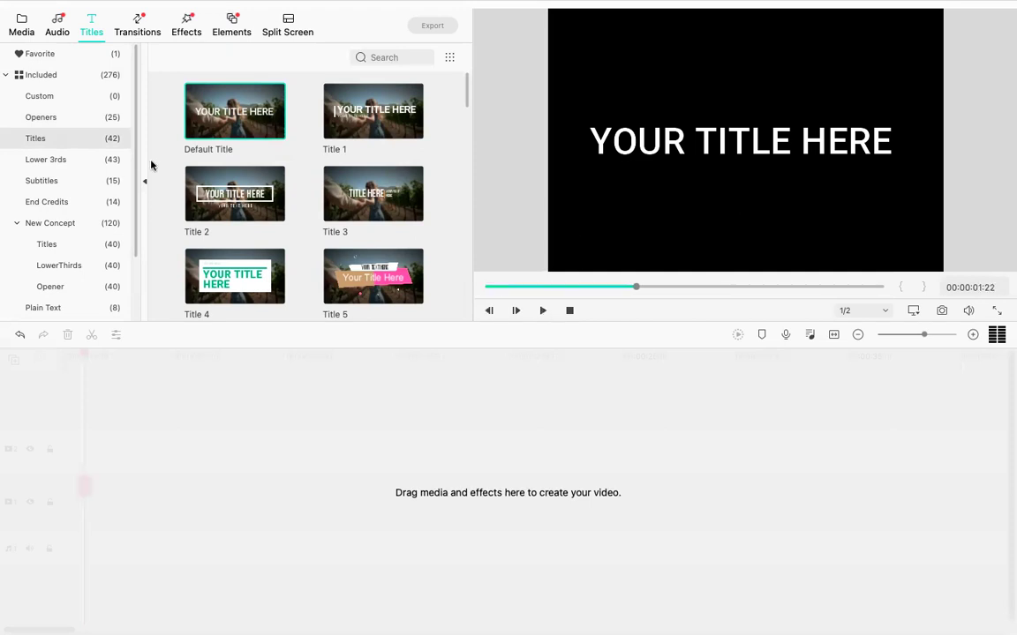
Step: Switch to Openers and preview the Opener 2 animation
click(65, 120)
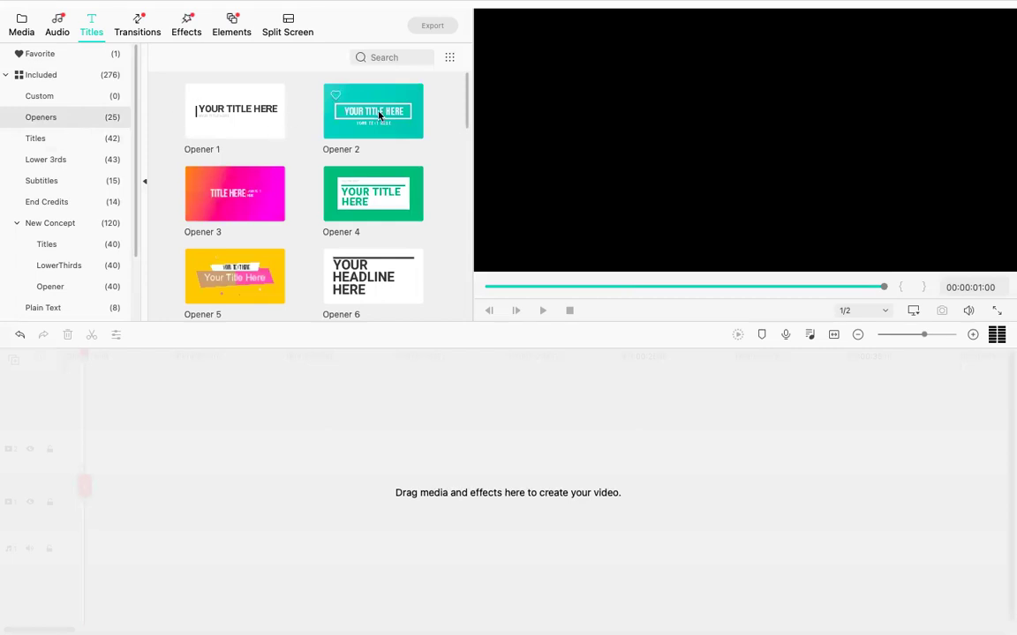
click(542, 310)
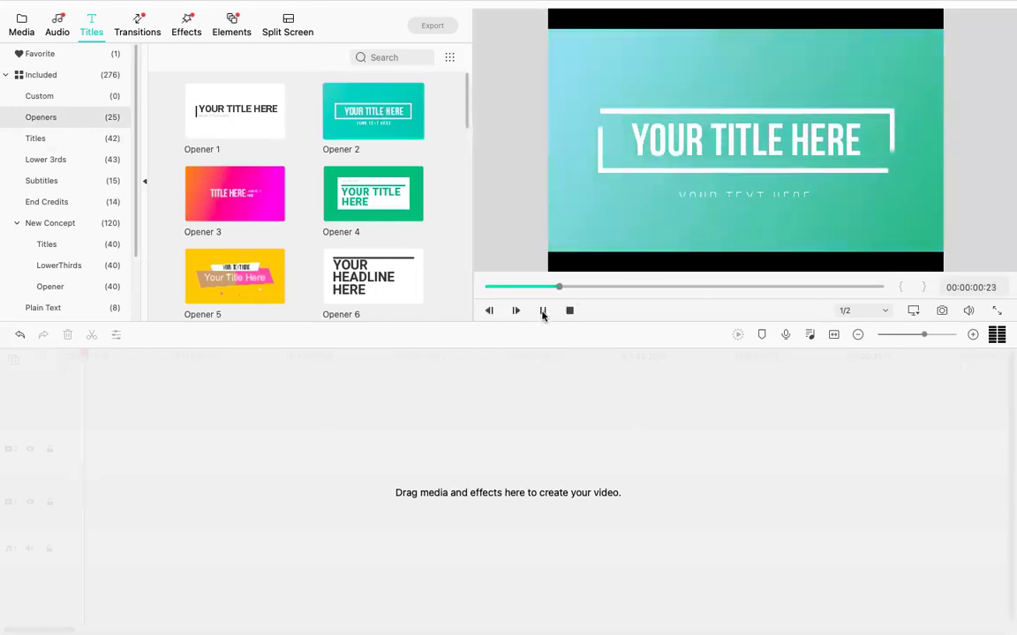
click(543, 310)
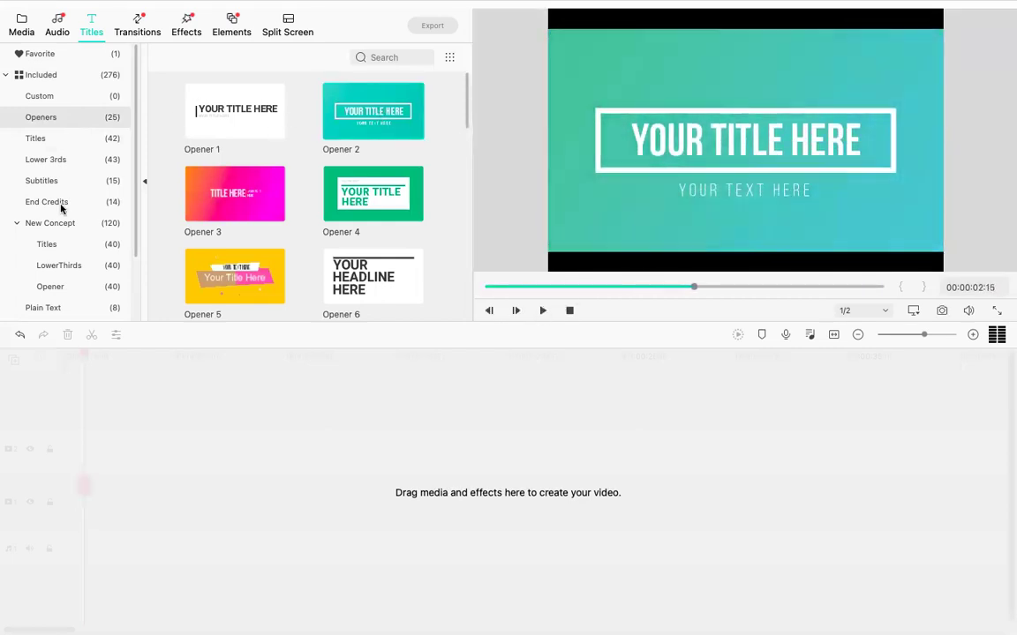
Step: Switch to Lower 3rds and play the Lower Third 2 animation
click(46, 160)
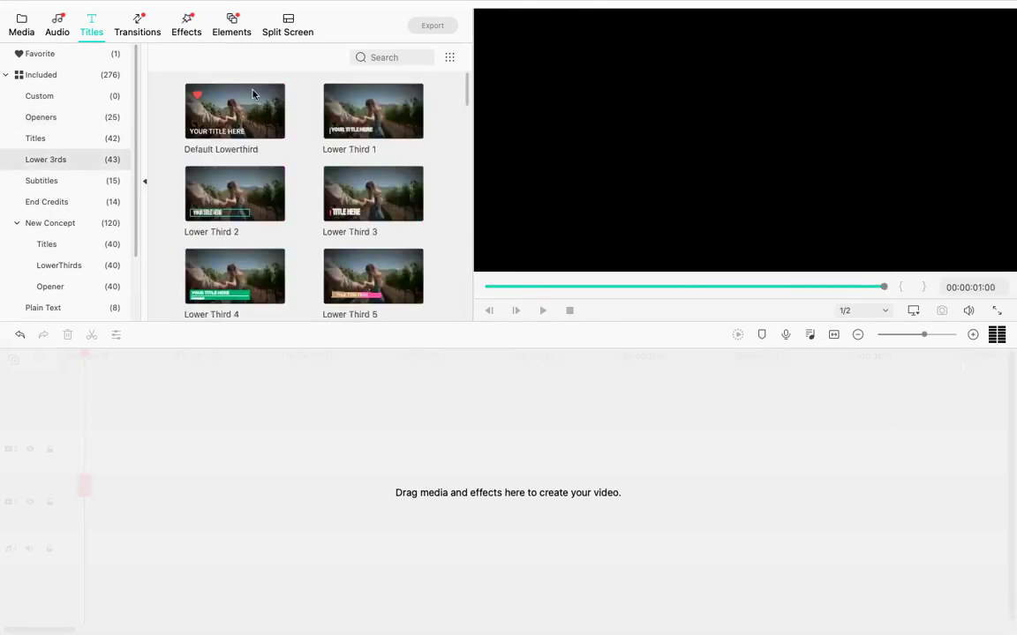
click(269, 196)
click(543, 311)
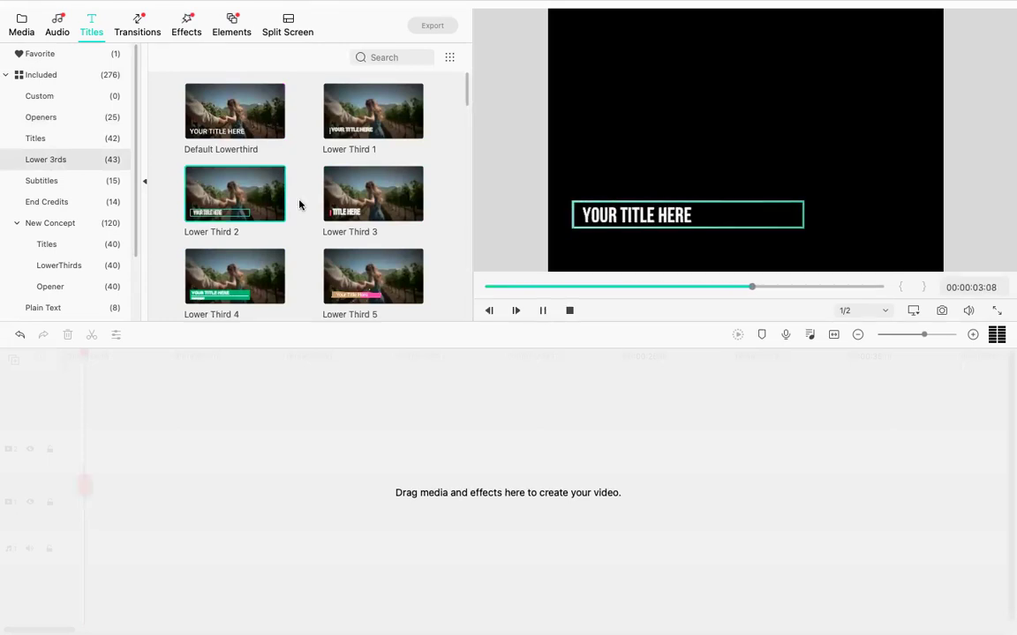
Step: Preview Subtitle 1 and the scrolling Credit 1, then go back to the Lower 3rds list
click(75, 181)
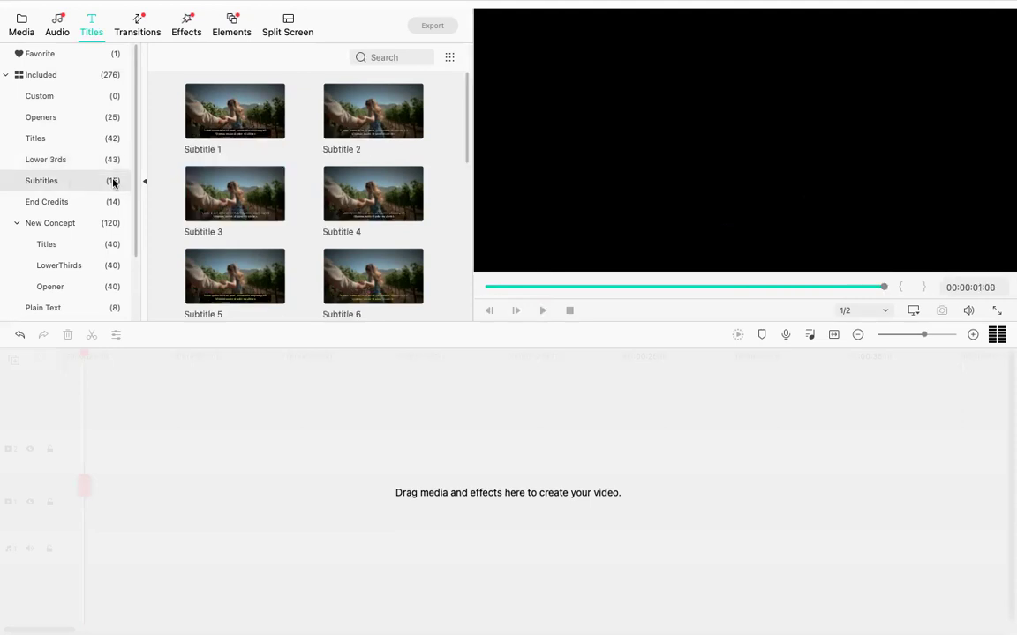
click(542, 310)
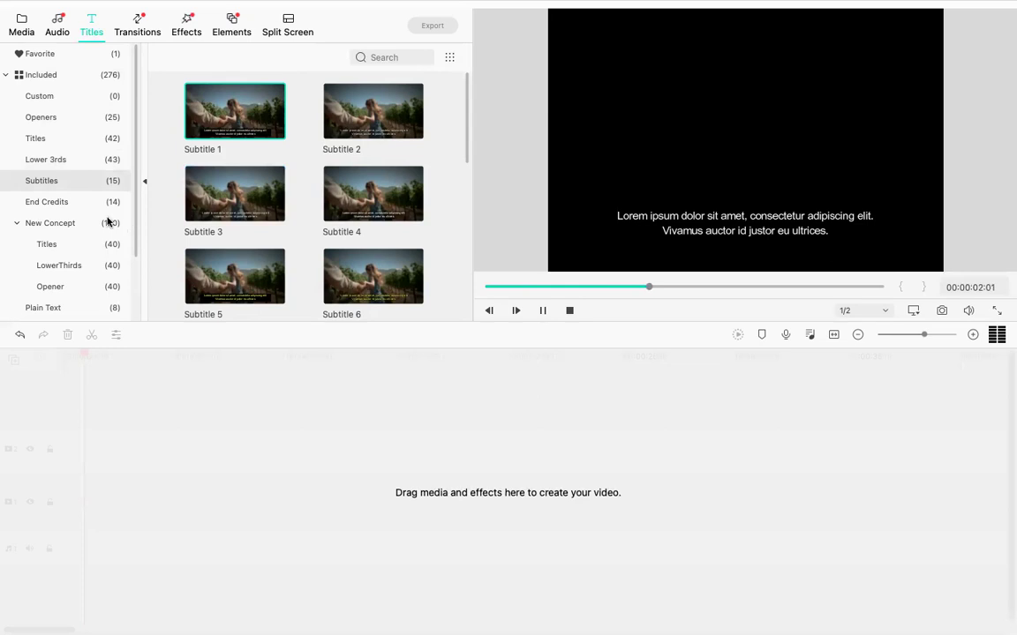
click(78, 202)
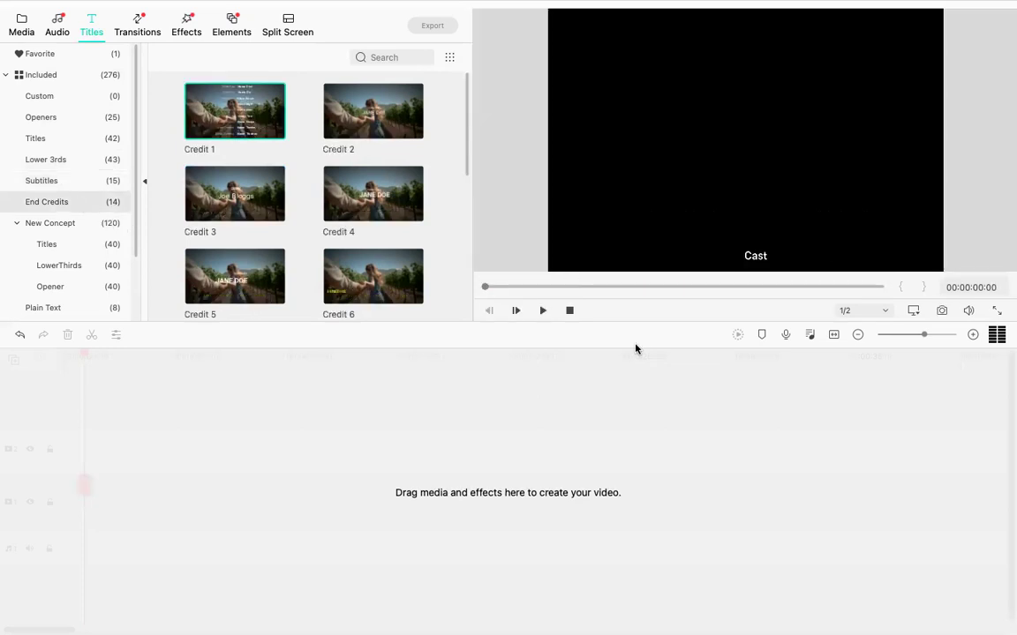
click(542, 311)
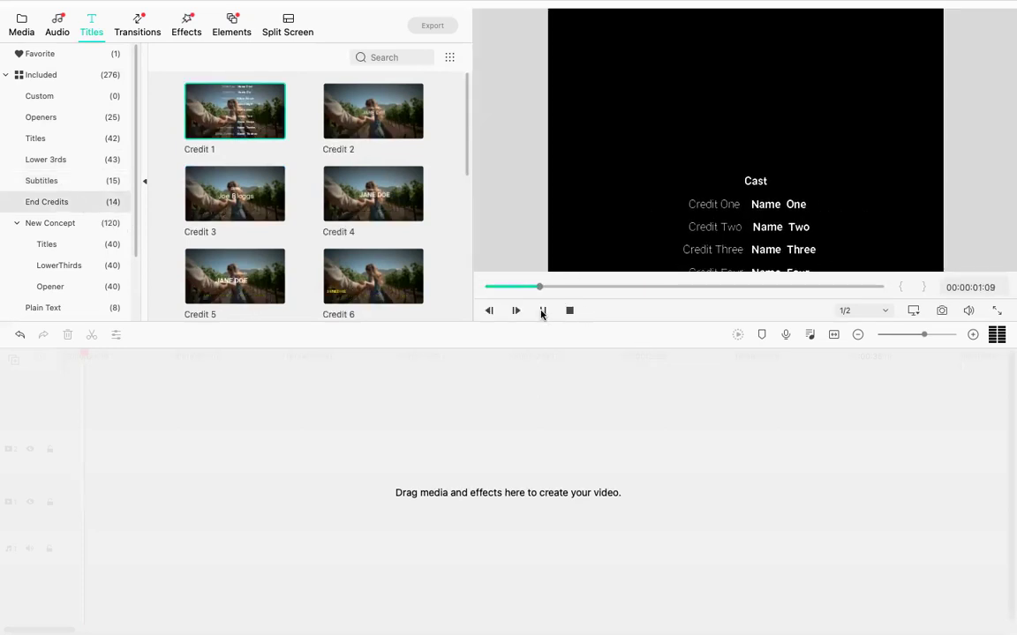
click(543, 311)
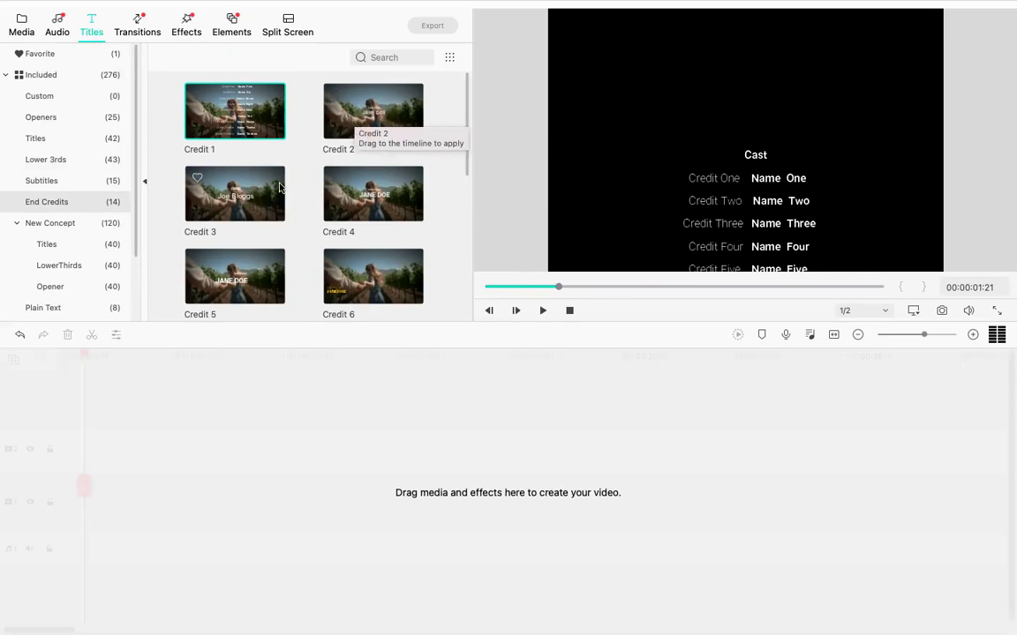
click(83, 178)
click(78, 158)
Step: Show the Openers category and scroll its thumbnails down to the last opener and back
click(70, 142)
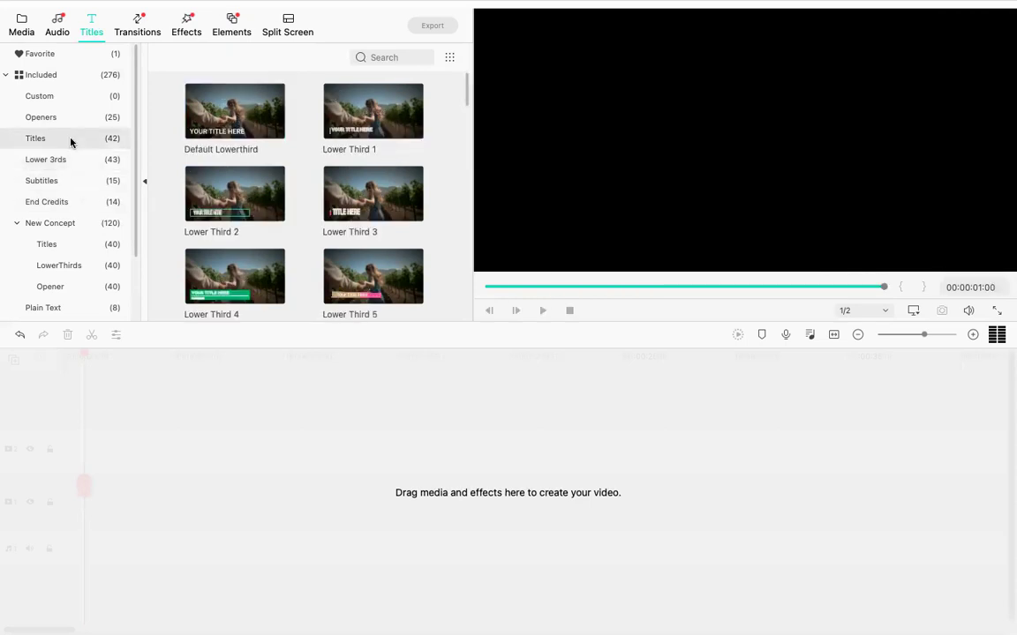
click(77, 124)
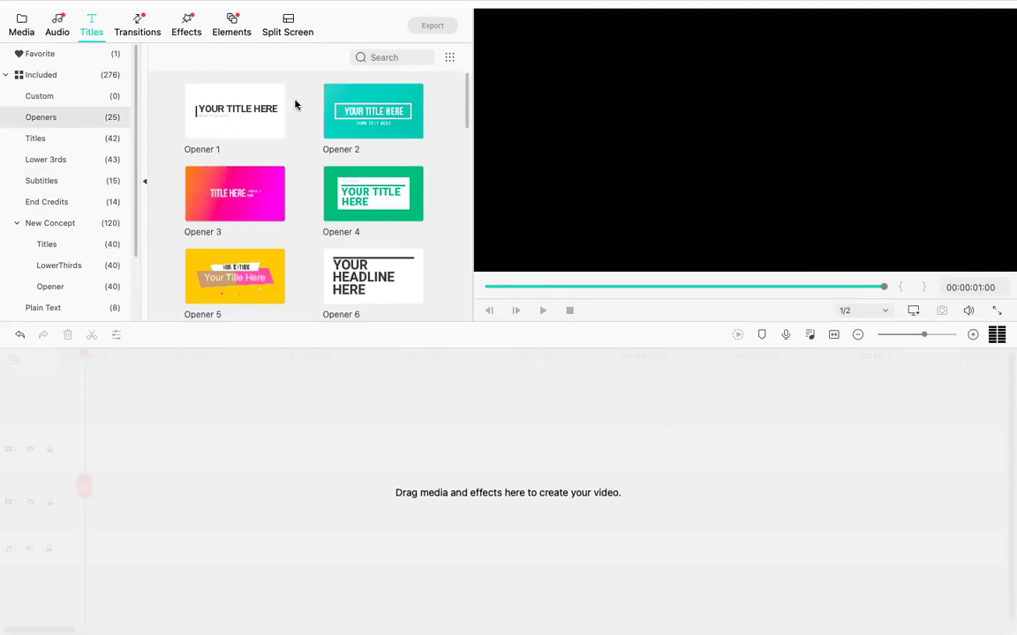
scroll(282, 163, down, 5)
scroll(281, 162, down, 10)
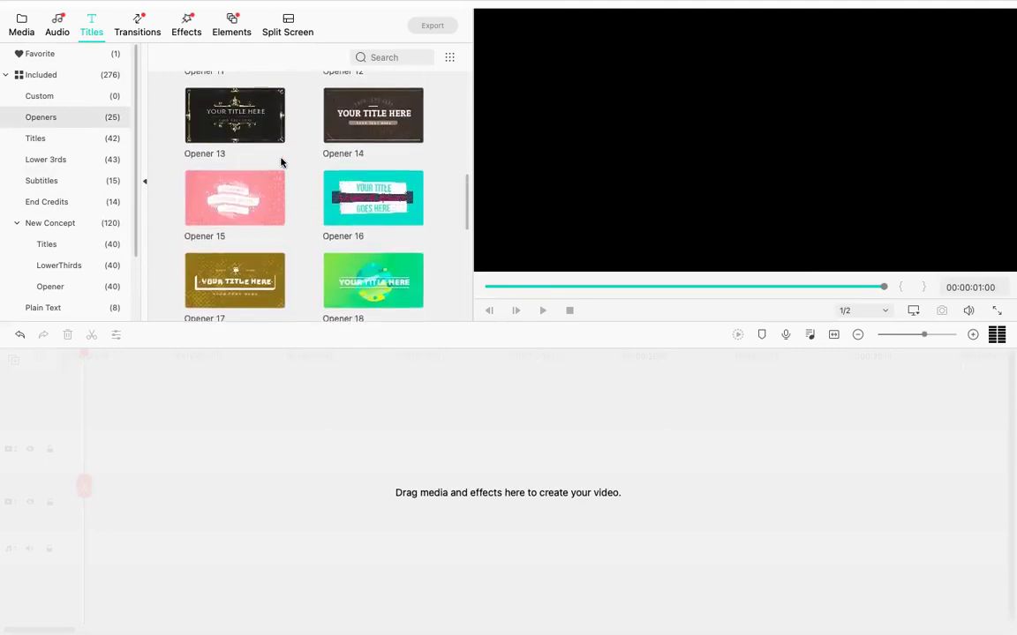
scroll(282, 163, up, 6)
scroll(281, 162, up, 8)
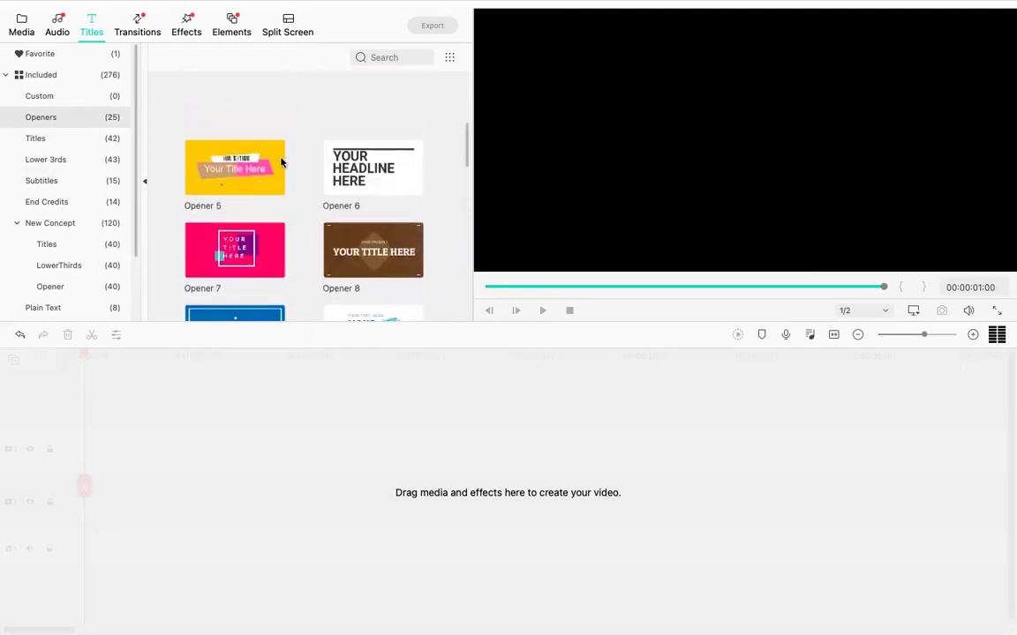
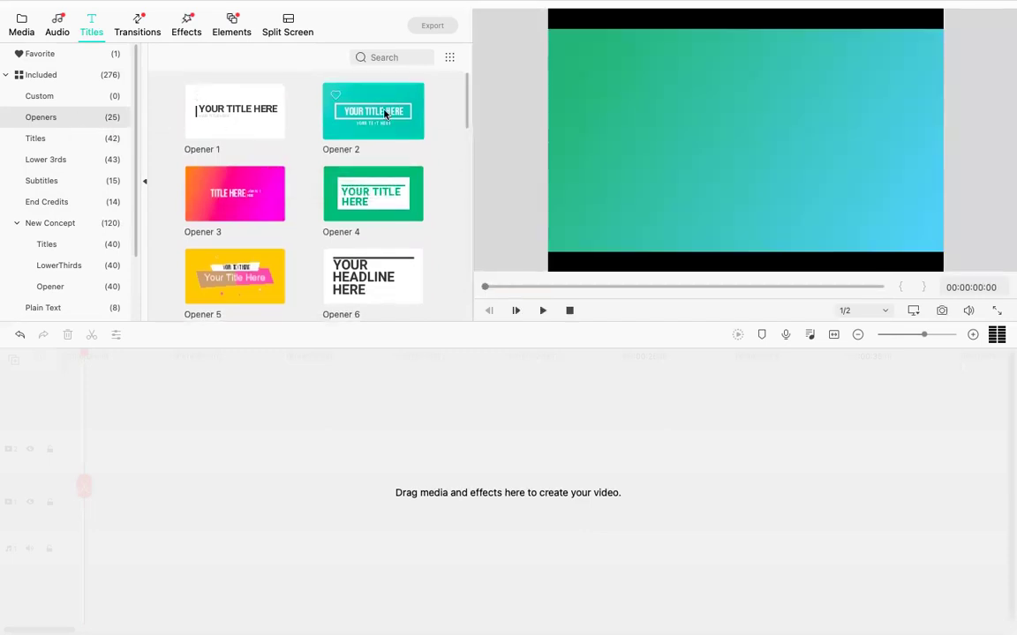
Step: Preview the Opener 2 title, then place it at 00:00 on video track 1
click(543, 312)
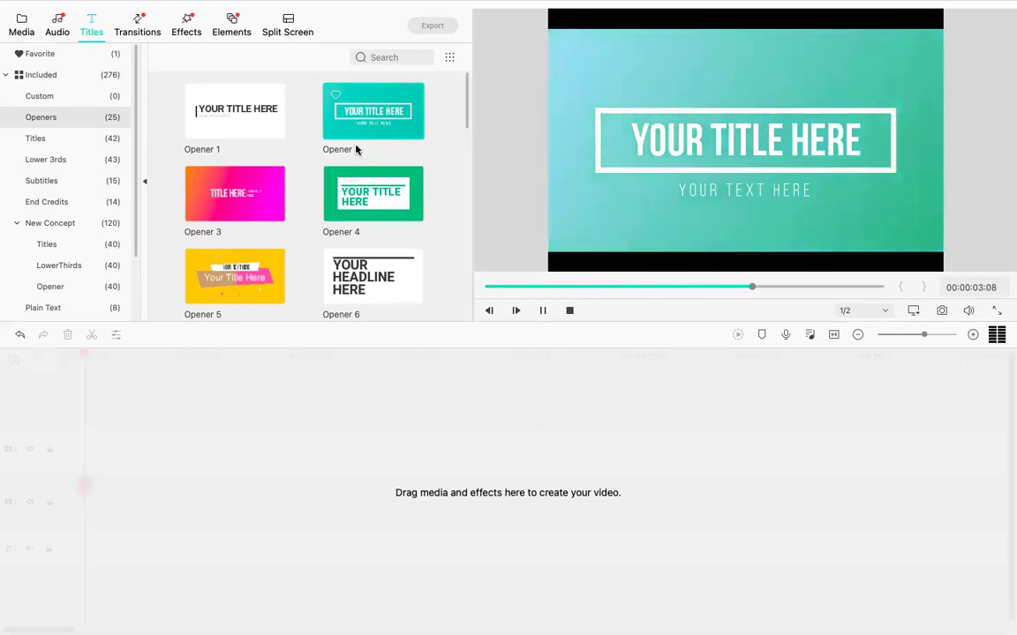
drag(369, 127, 68, 517)
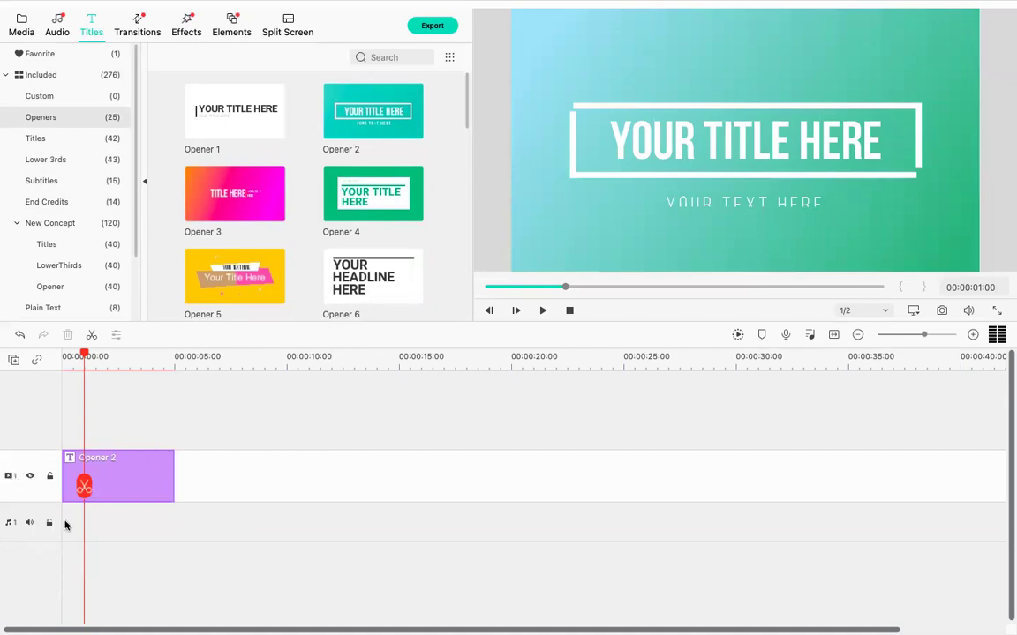
mouse_move(122, 477)
mouse_down()
mouse_move(123, 569)
mouse_move(147, 585)
mouse_move(123, 558)
mouse_move(114, 567)
mouse_move(126, 476)
mouse_up()
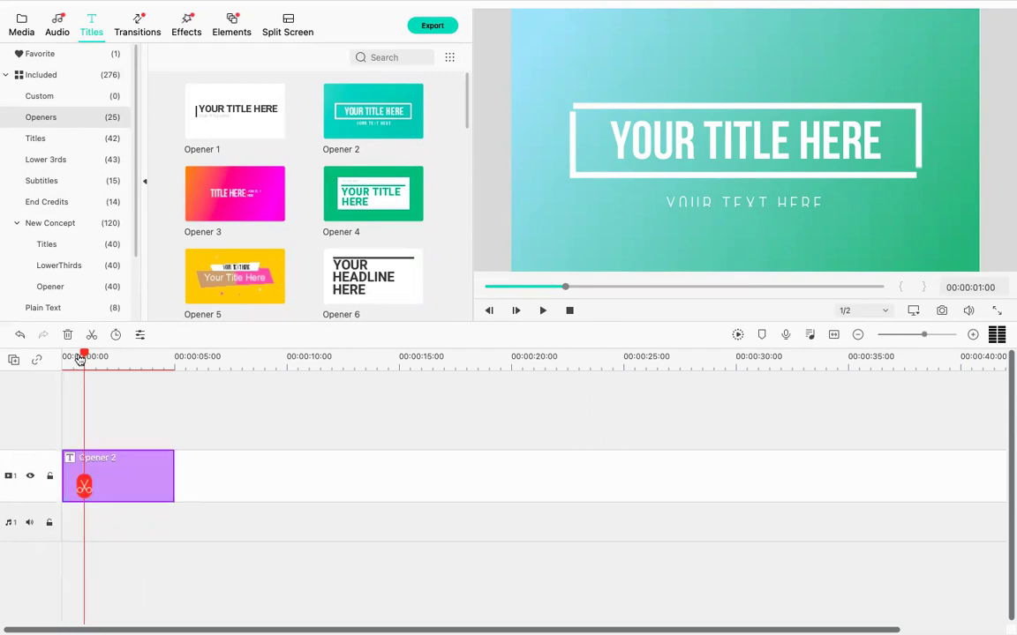
Step: Play the opener from the beginning and open its text editor
key(Home)
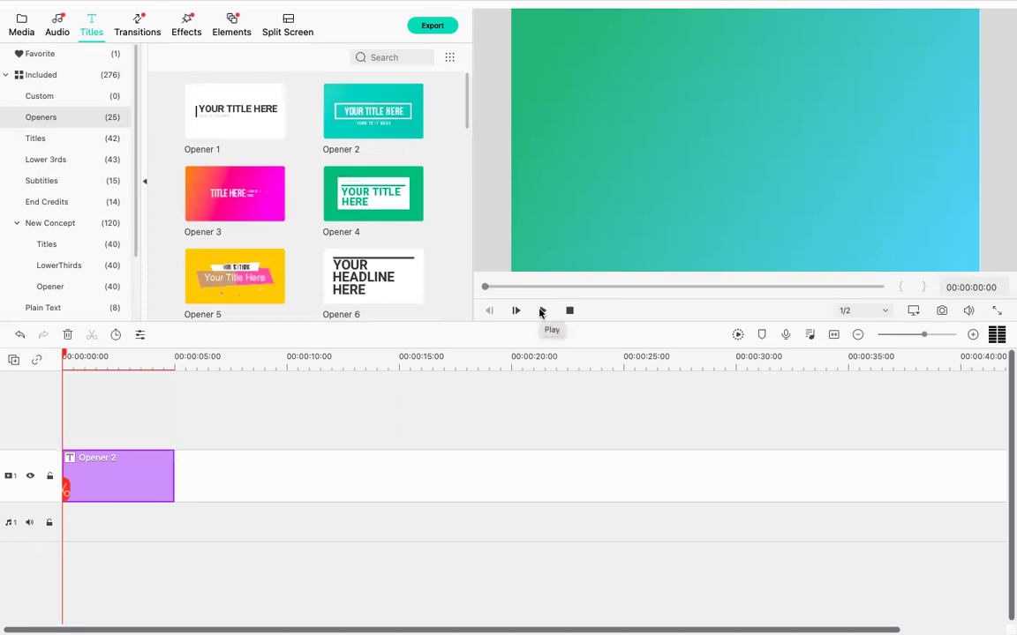
click(541, 312)
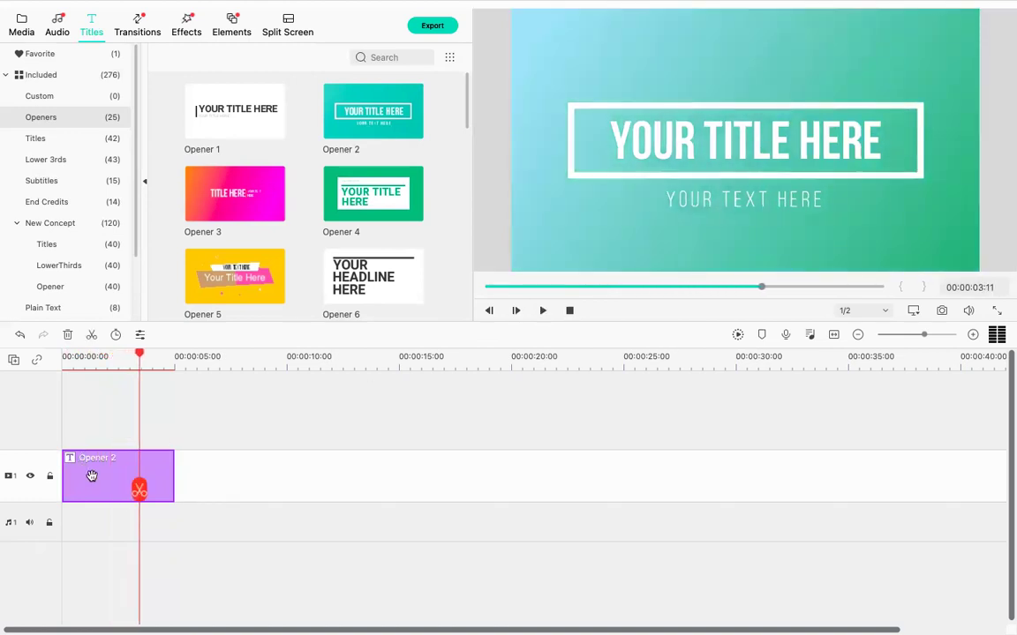
double_click(92, 476)
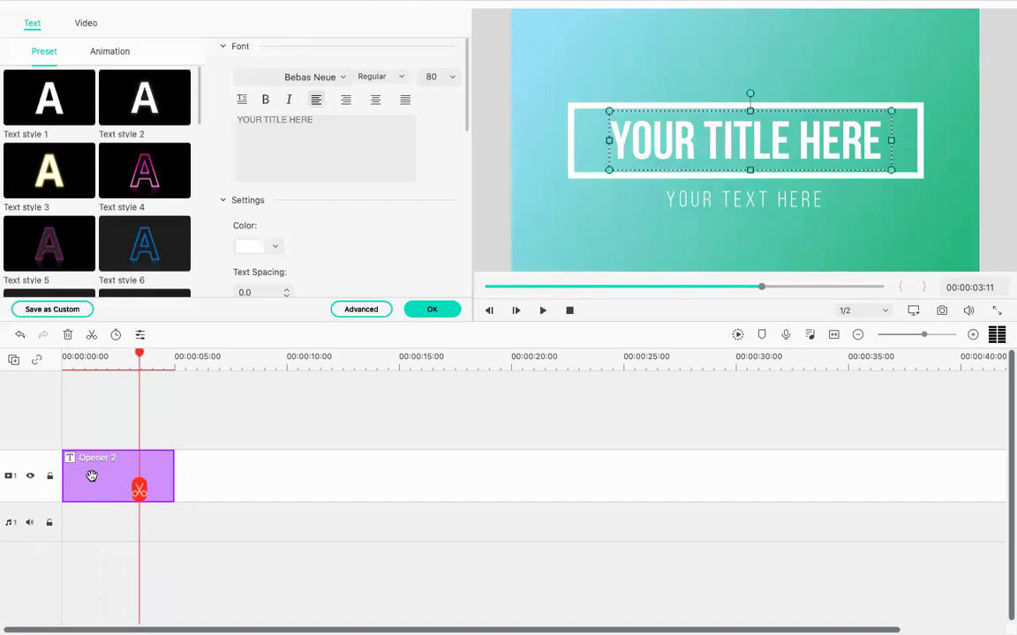
Step: Retype the main title as 'Get To Know Liberty Village', narrowed and centred in the white frame
click(337, 129)
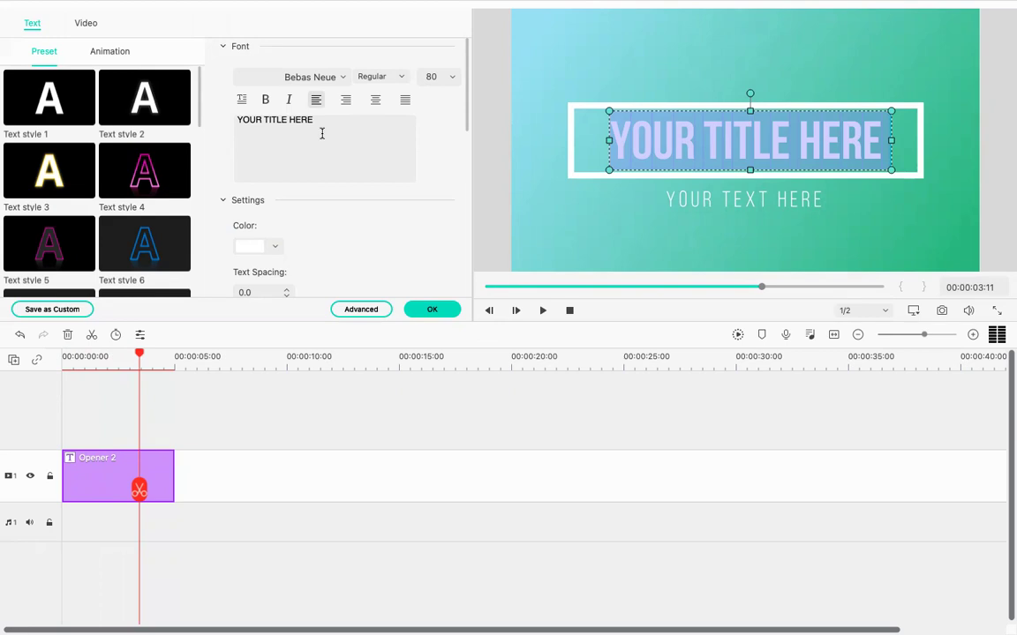
text(Get)
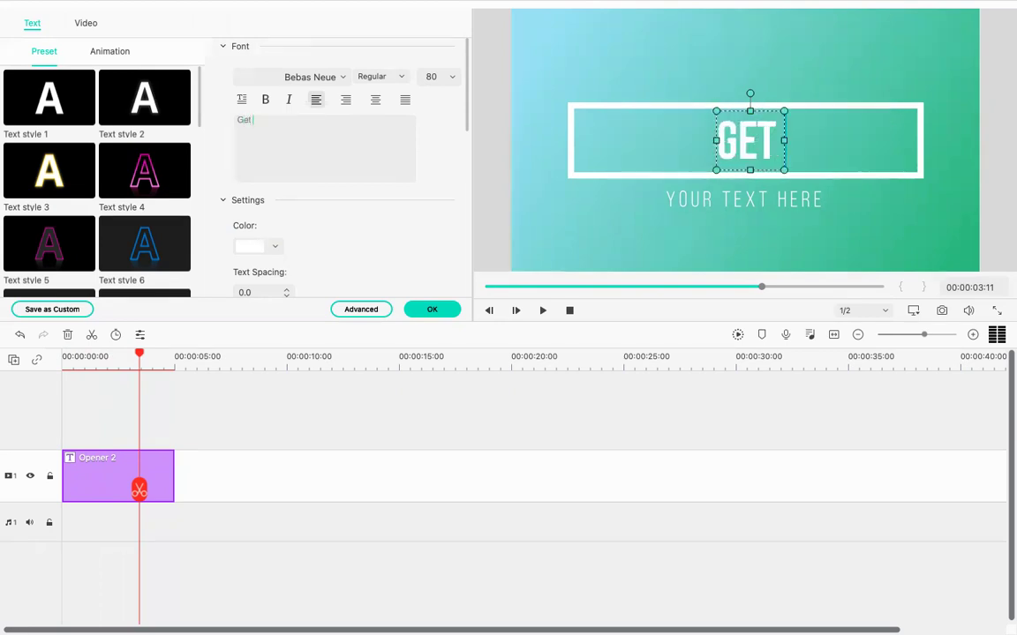
text( To Know Lib)
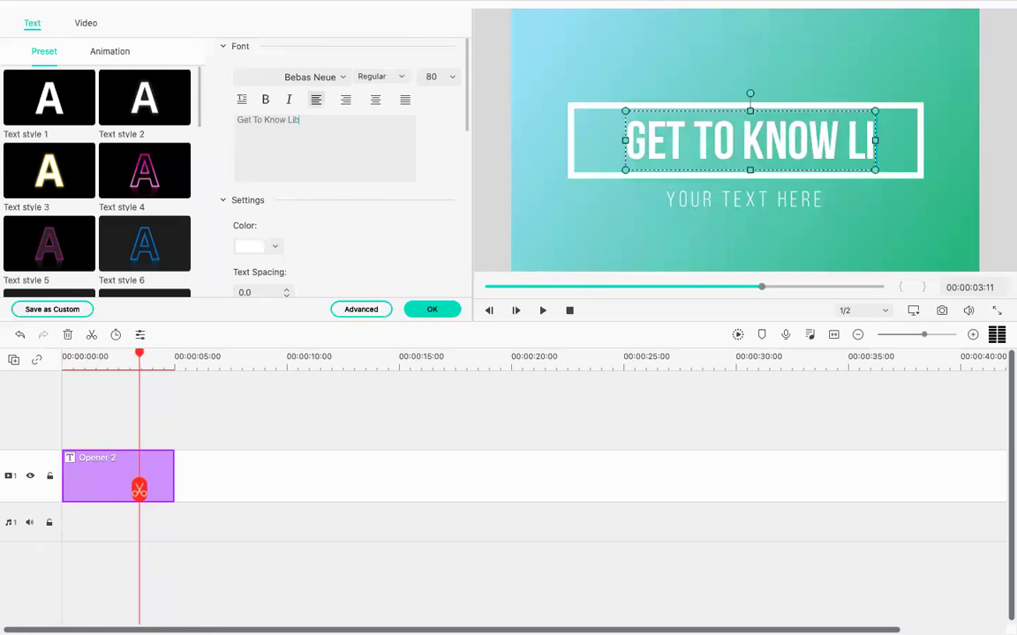
text(erty Village)
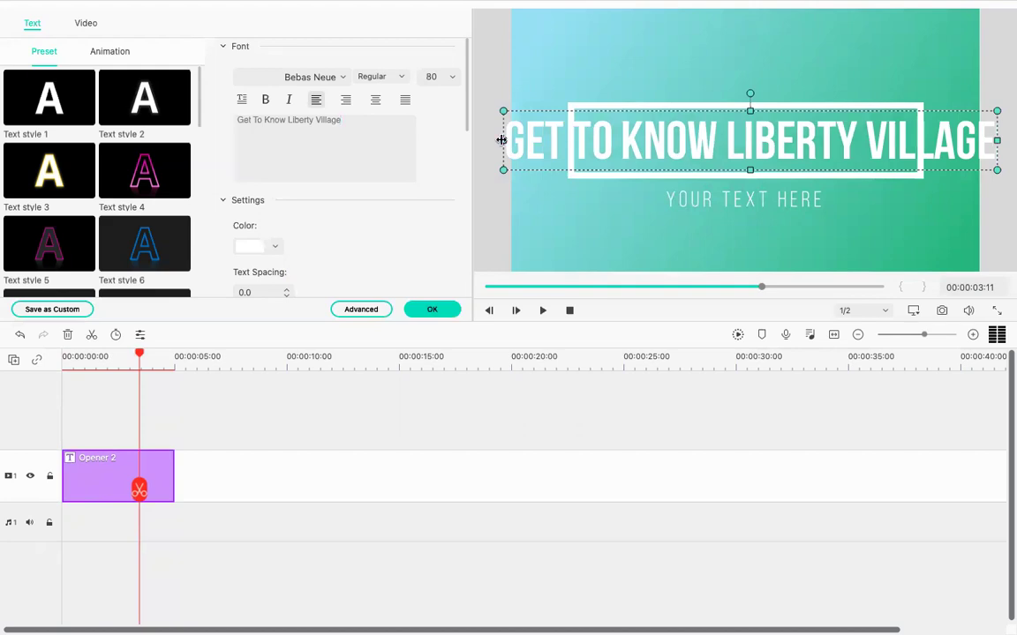
drag(502, 138, 577, 138)
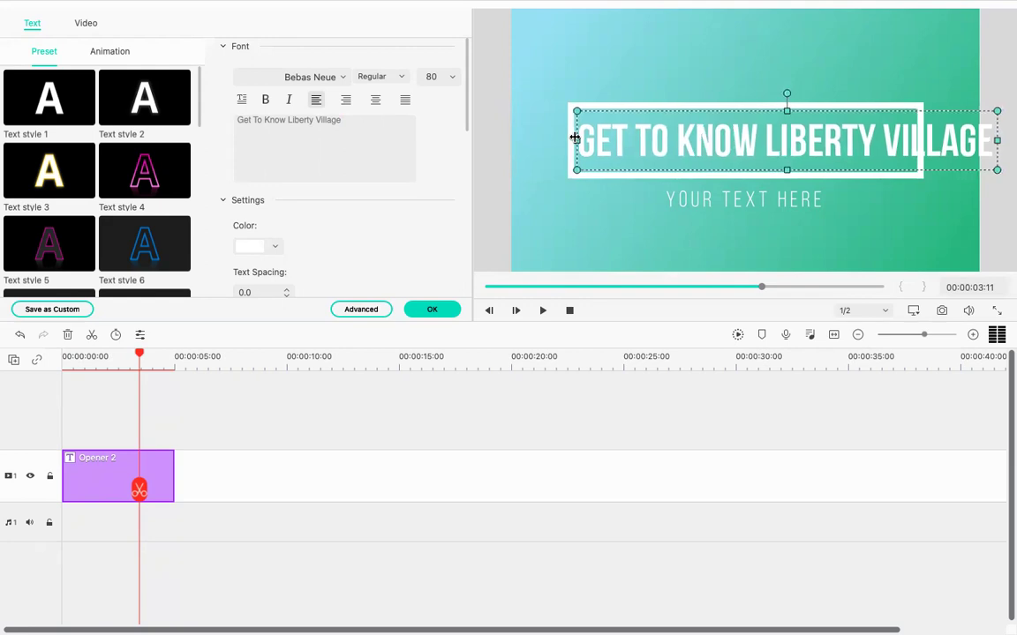
drag(996, 139, 912, 139)
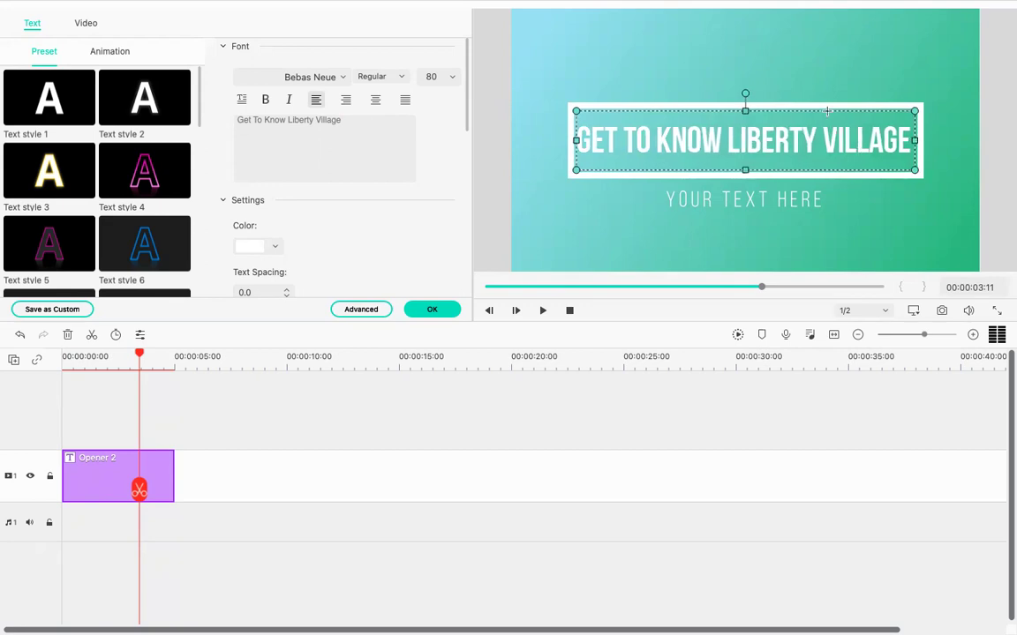
drag(740, 124, 822, 137)
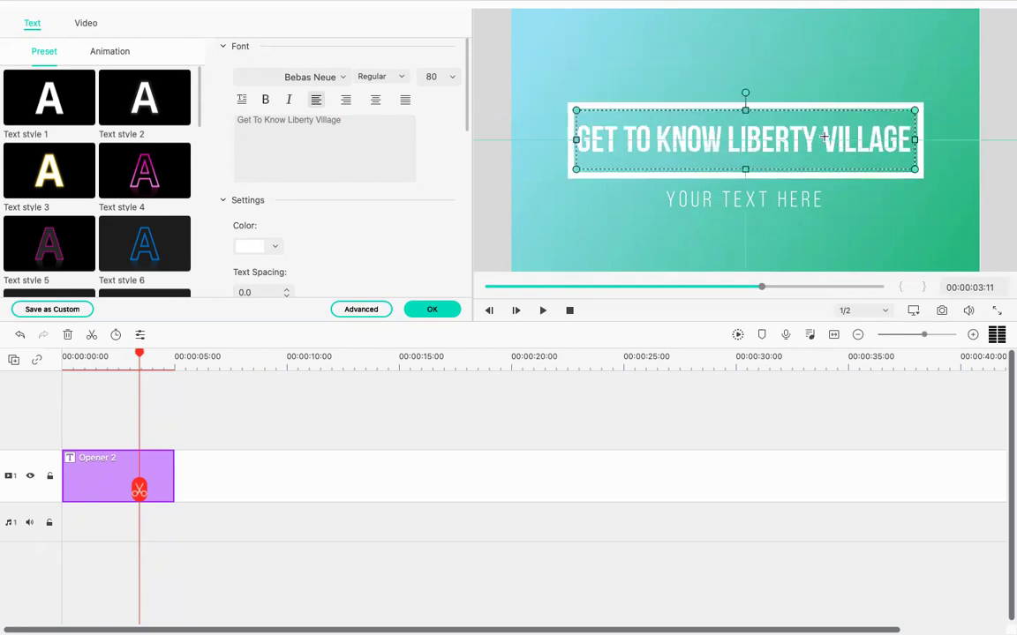
Step: Replace the YOUR TEXT HERE subtitle with a person's name, apply the edits, and play the opener
click(702, 205)
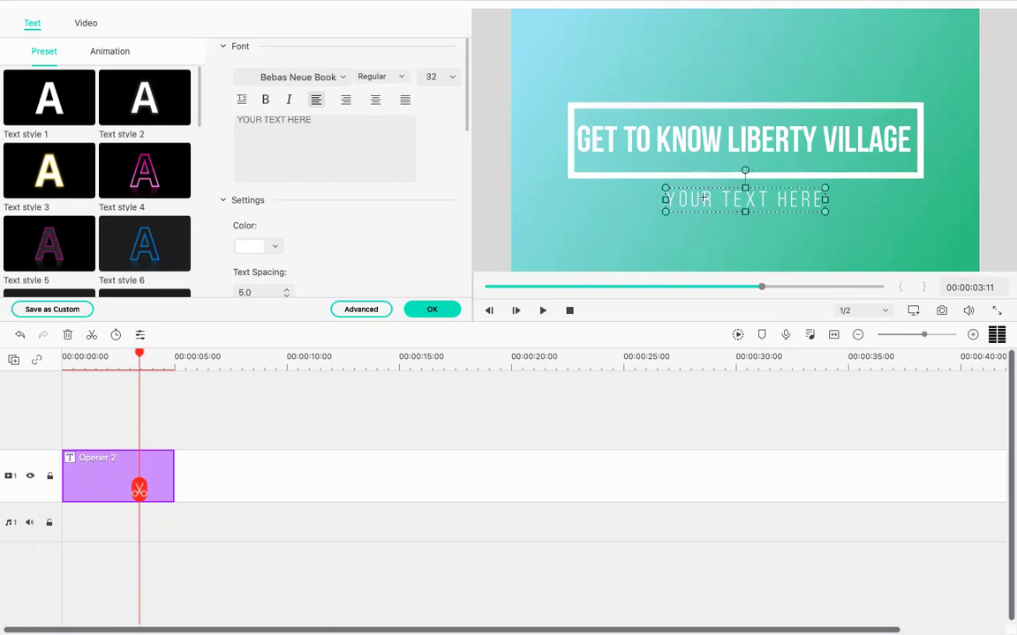
key(super+a)
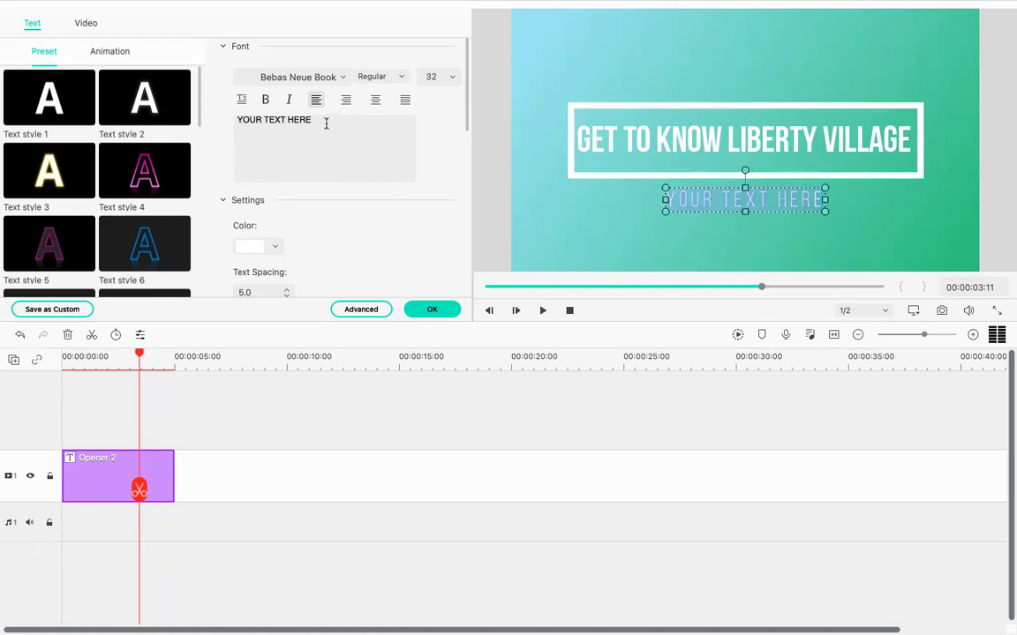
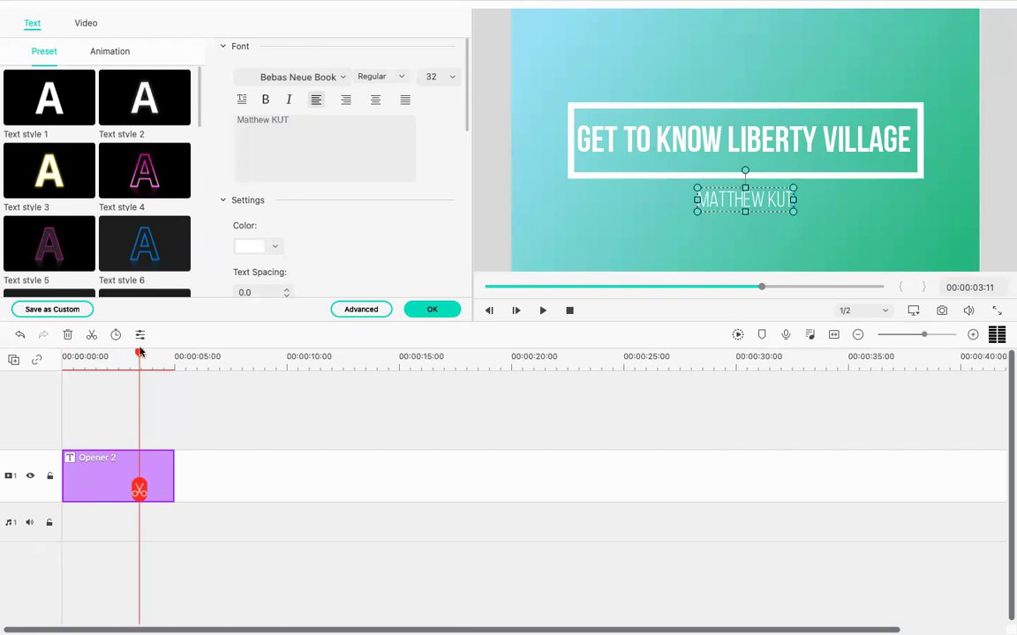
drag(138, 352, 54, 358)
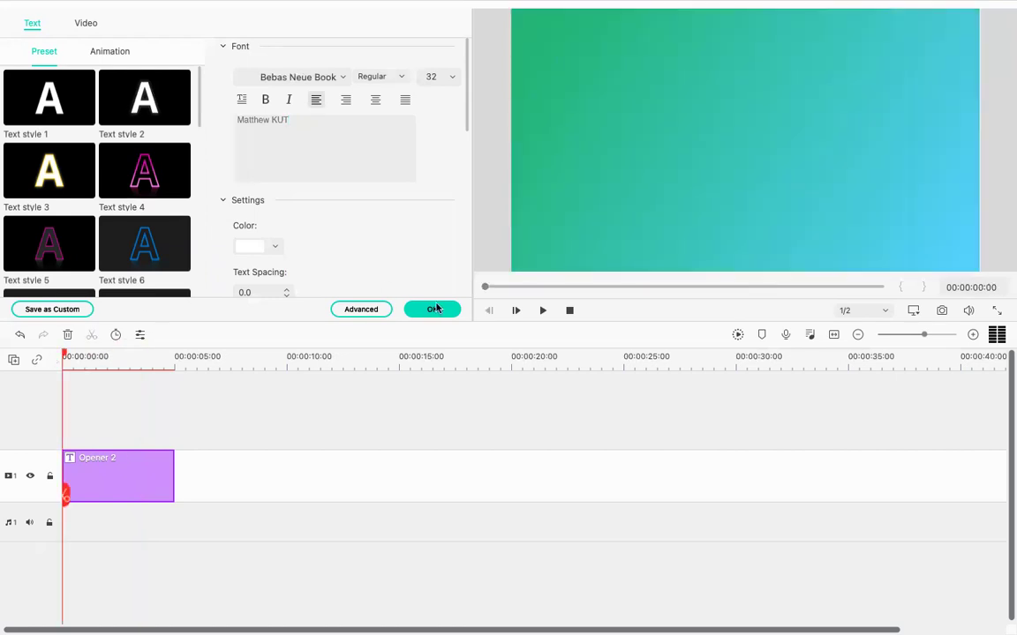
click(431, 309)
click(542, 311)
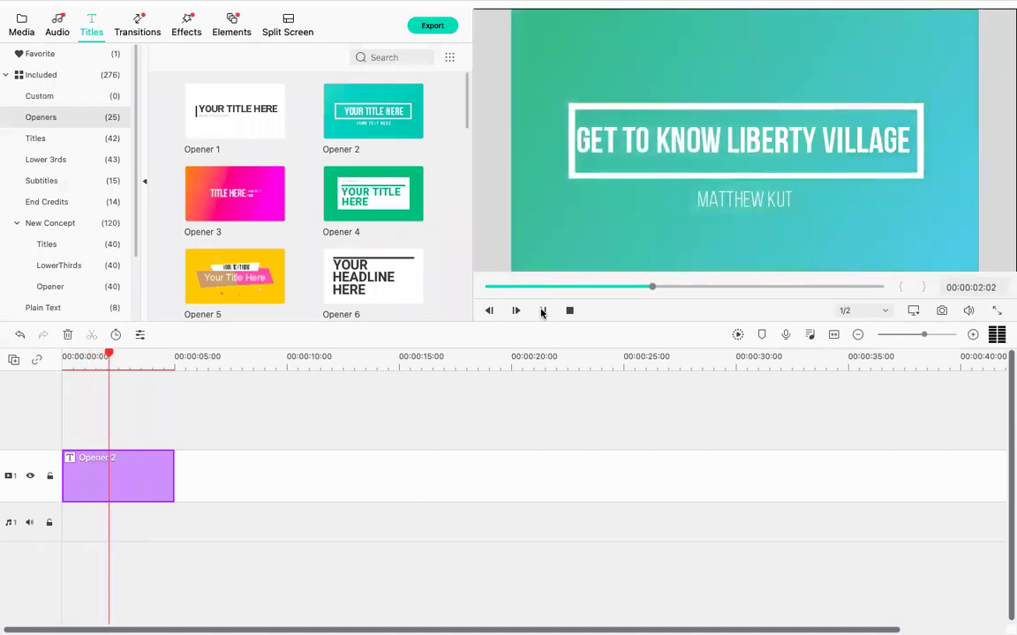
Step: Pause playback, then reopen the opener title and slightly enlarge the main title box
click(542, 311)
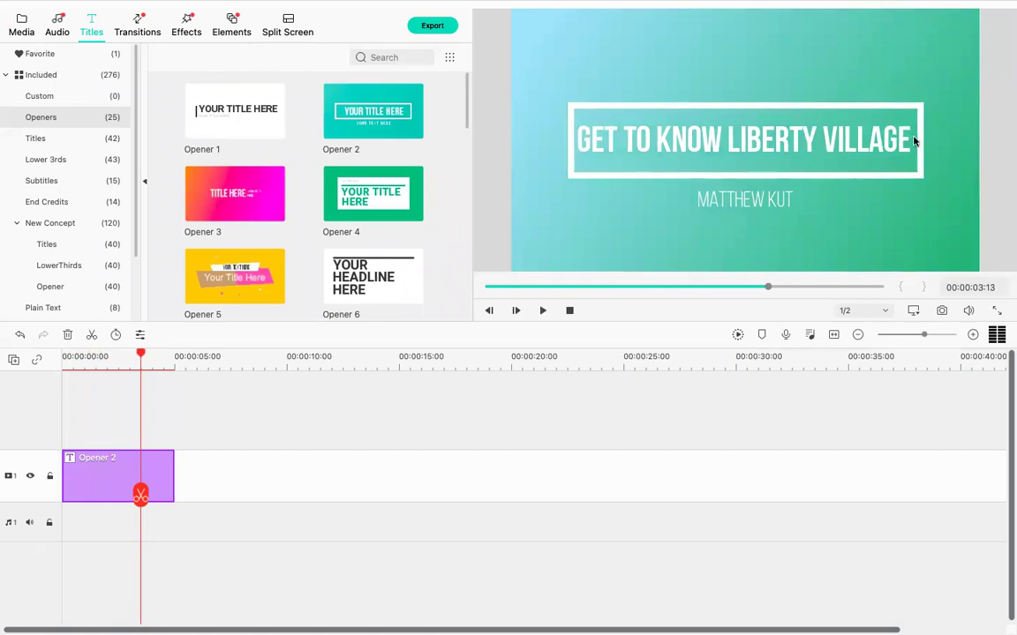
double_click(103, 454)
click(660, 147)
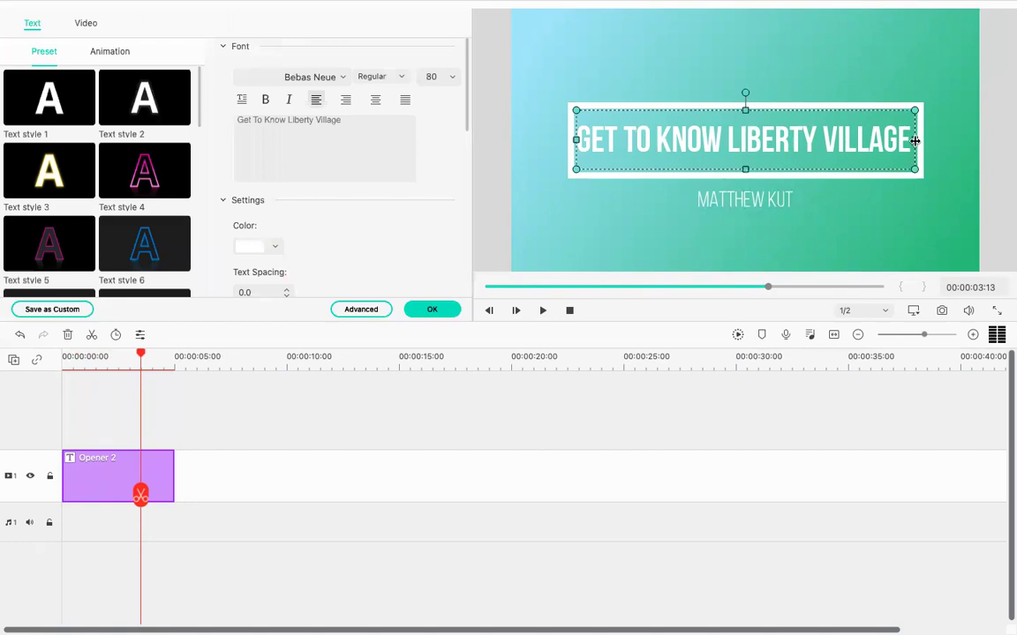
drag(915, 139, 918, 141)
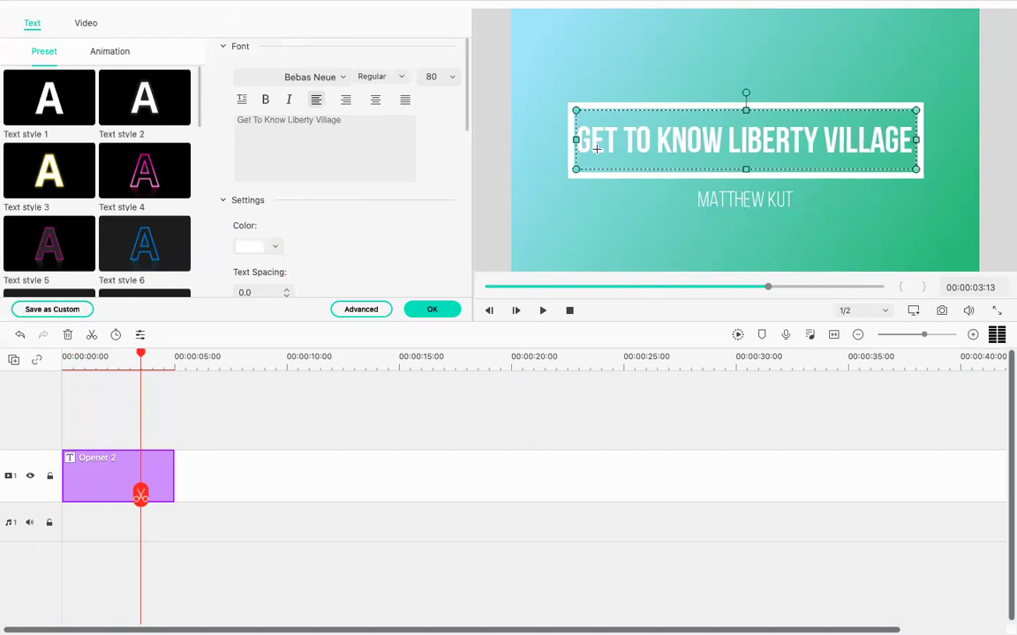
click(576, 68)
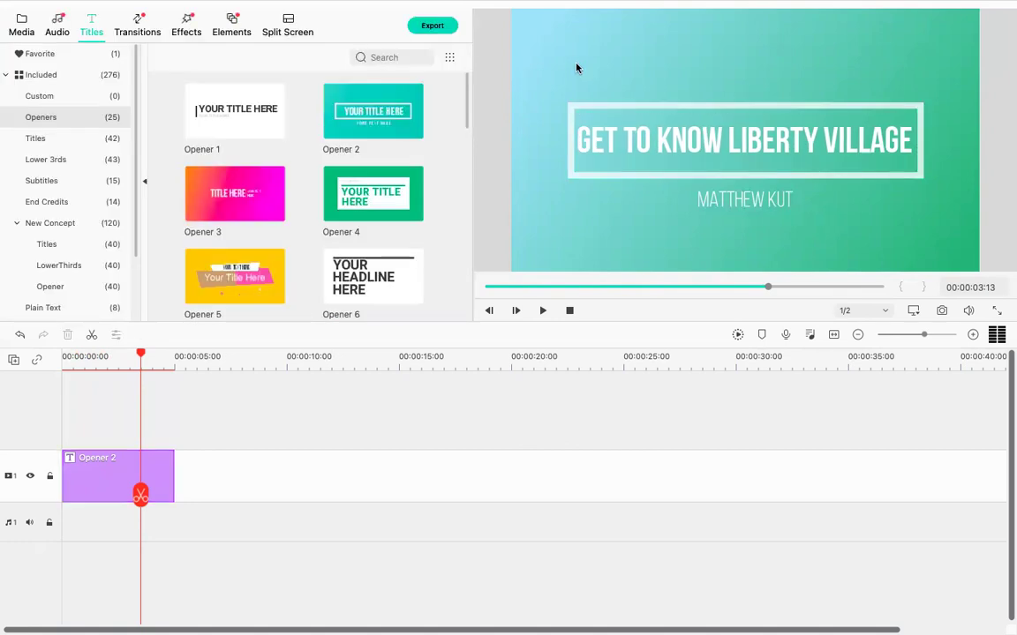
Step: Centre-align 'Get To Know Liberty Village', widen its box slightly, apply, and play from the start
double_click(706, 141)
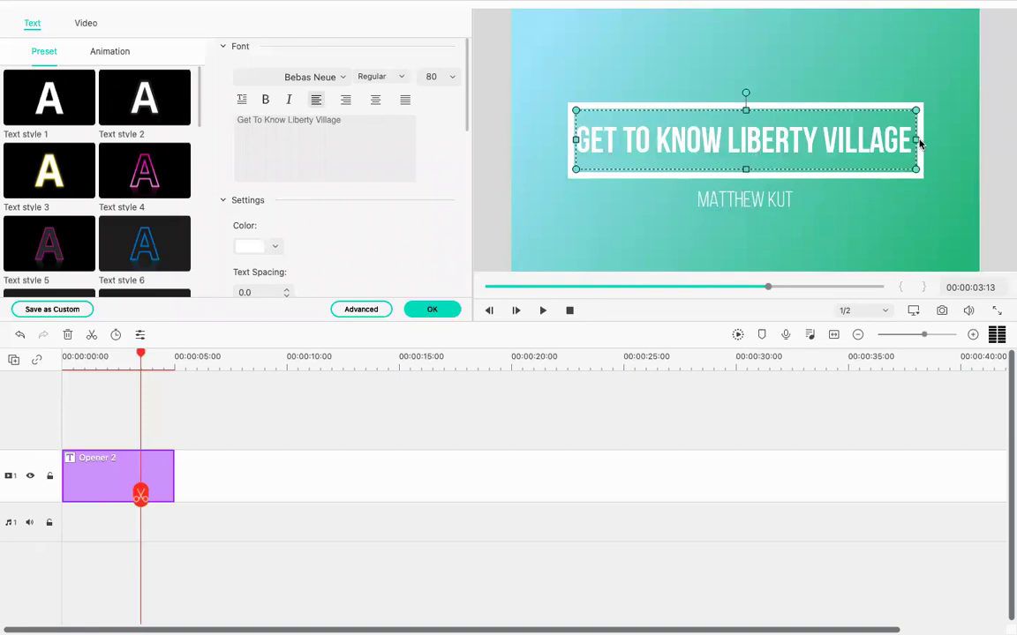
drag(915, 139, 914, 139)
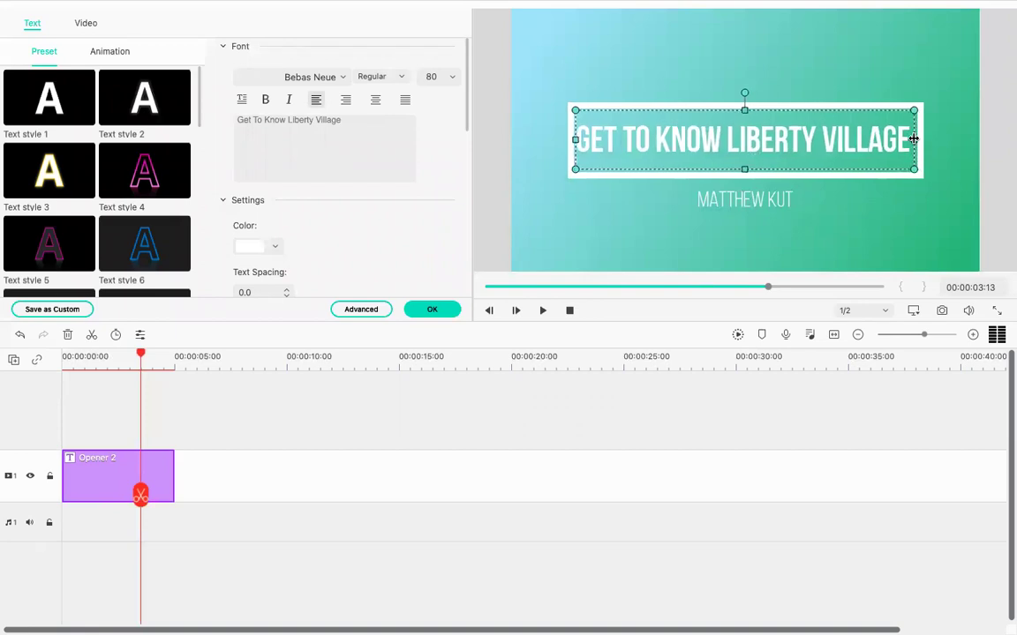
drag(348, 119, 233, 118)
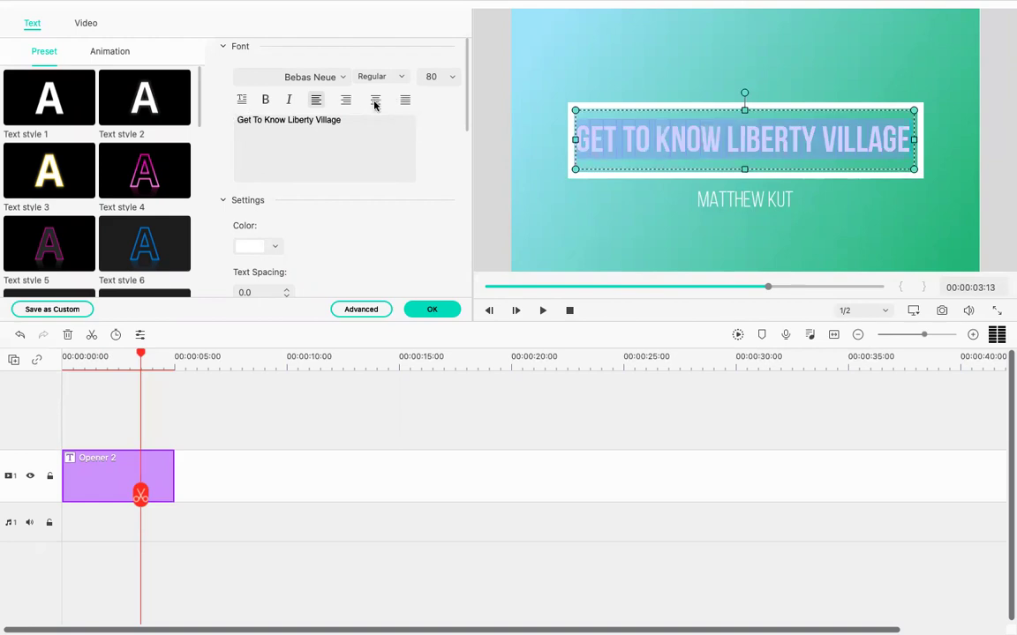
click(375, 99)
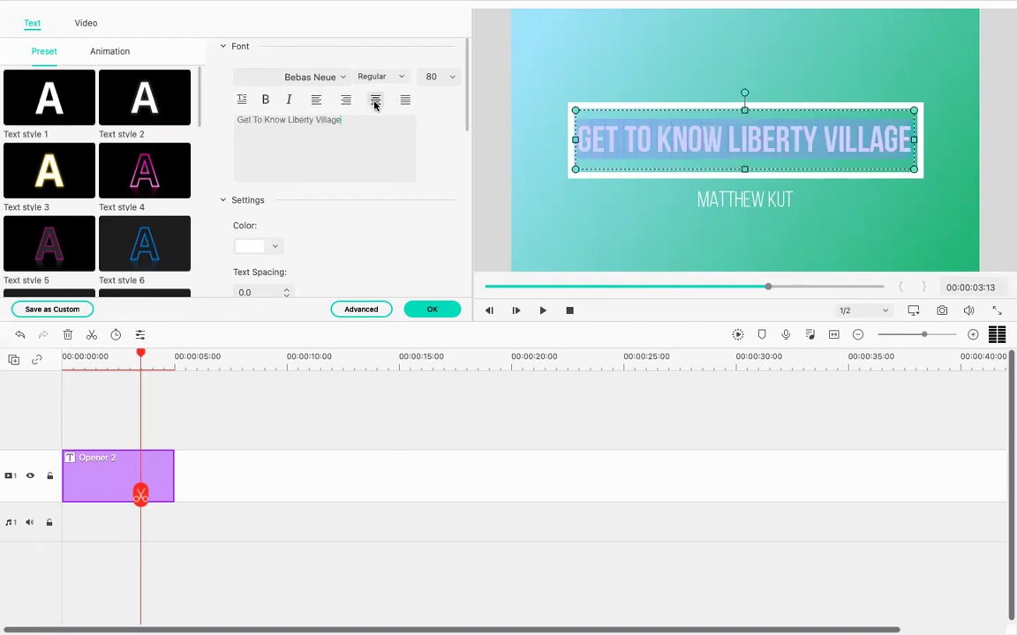
click(914, 140)
drag(914, 140, 916, 139)
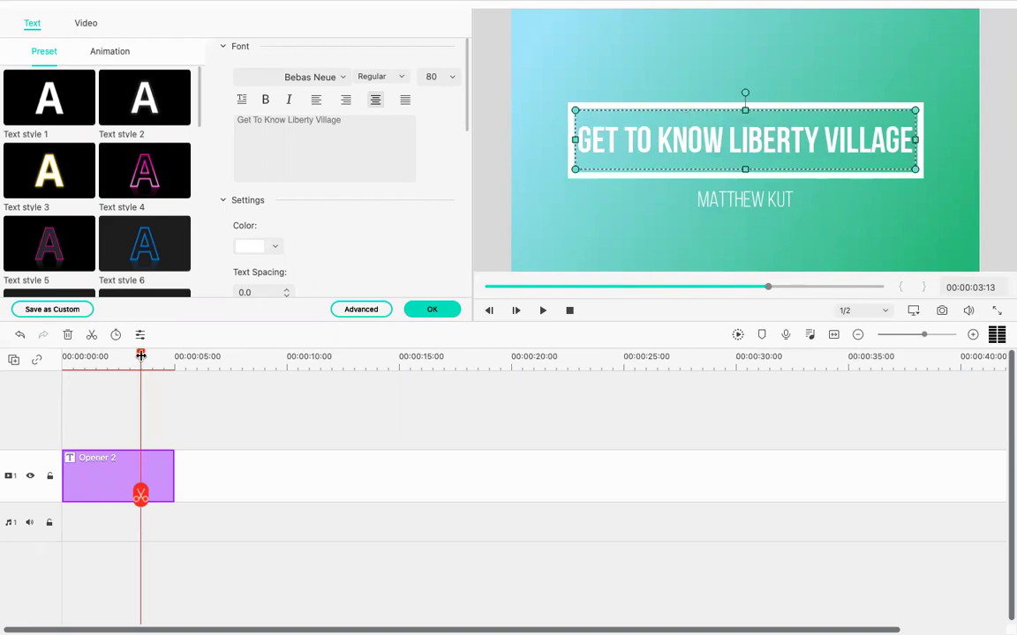
drag(143, 360, 62, 362)
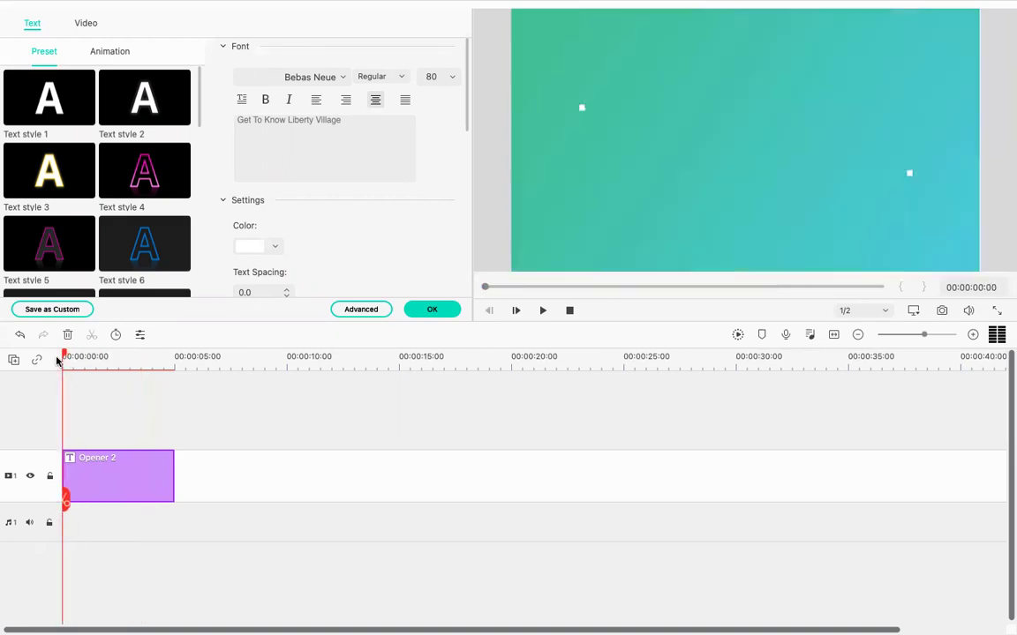
click(431, 310)
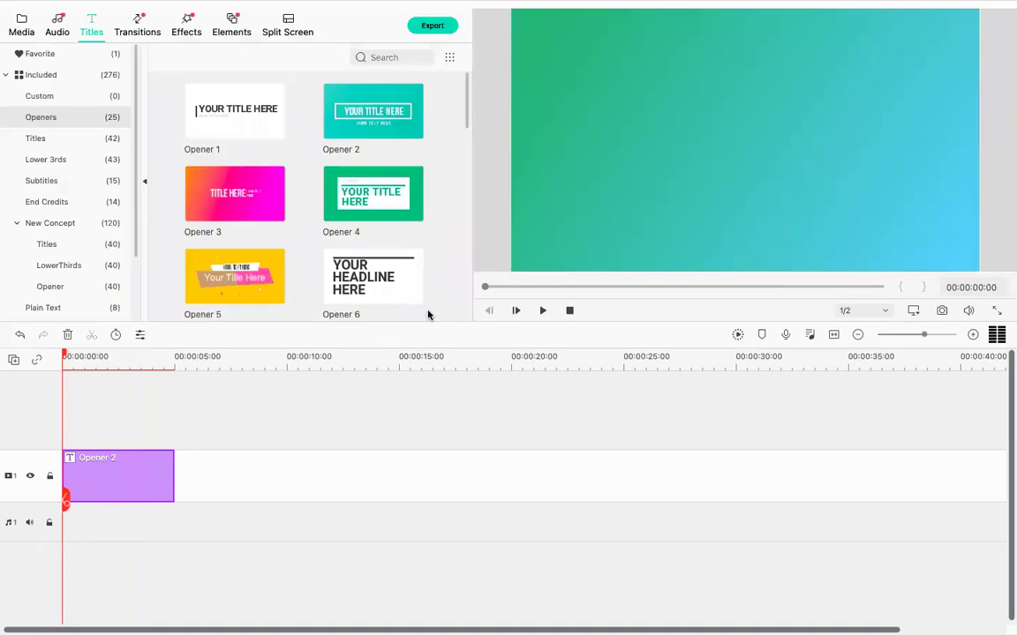
click(542, 312)
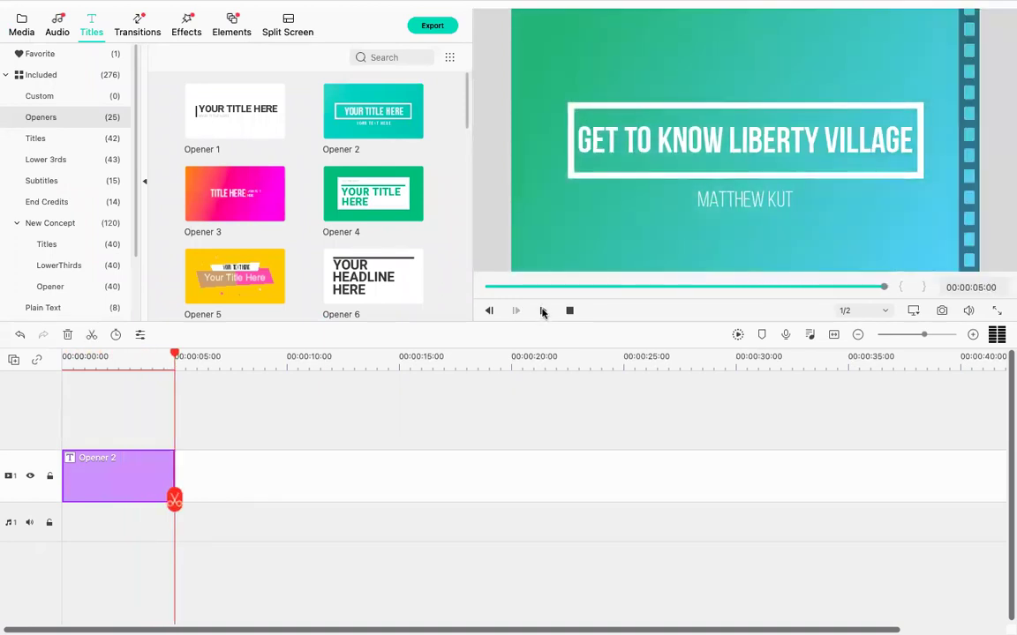
Step: Add the interview clip from the media library right after Opener 2 and play from the start
click(20, 35)
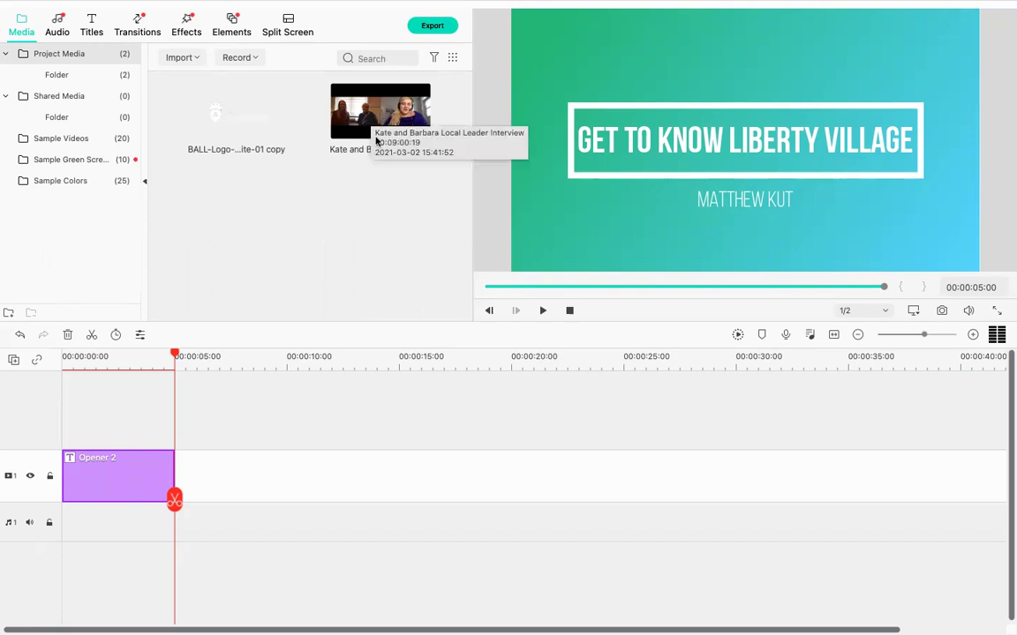
click(357, 124)
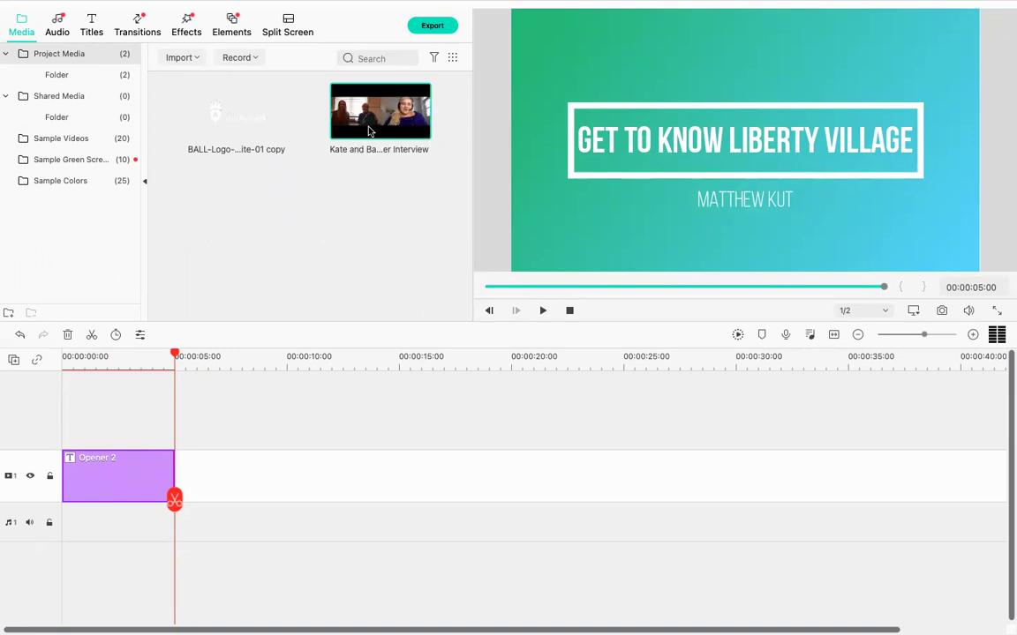
drag(283, 267, 194, 362)
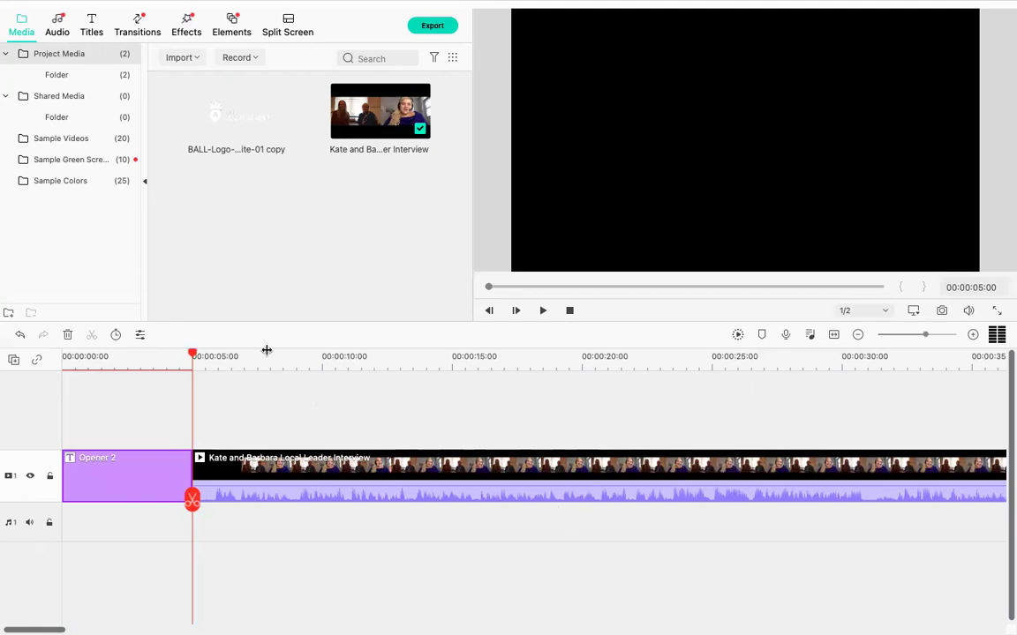
drag(192, 353, 64, 353)
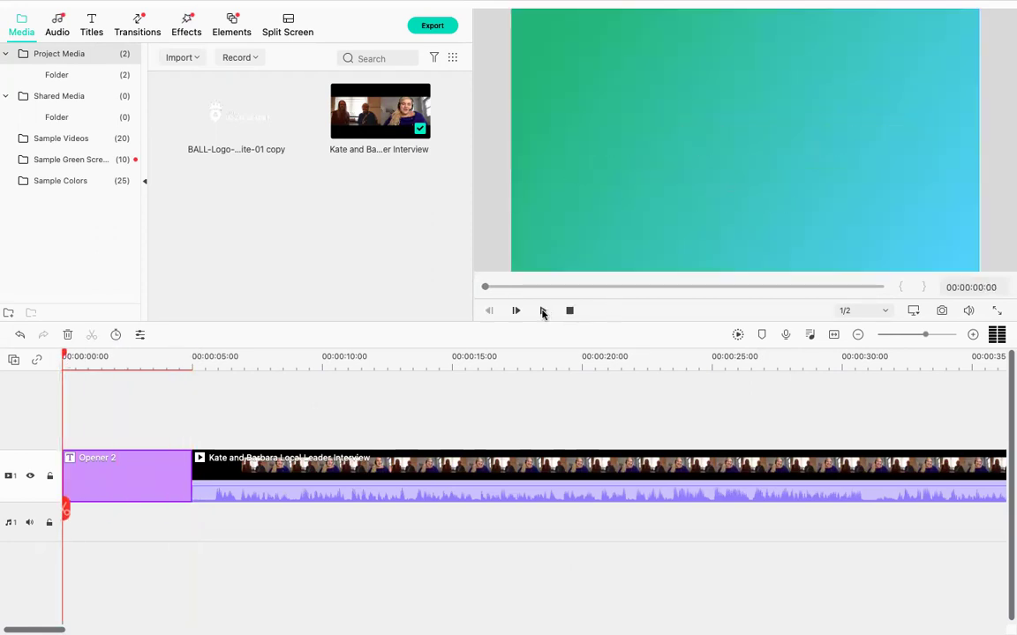
click(542, 311)
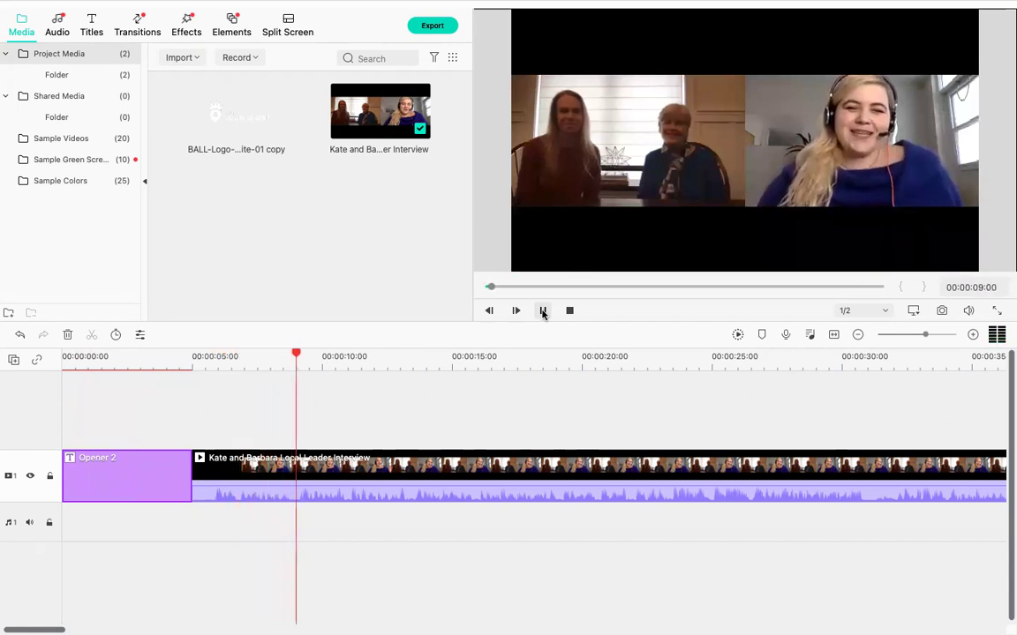
click(543, 311)
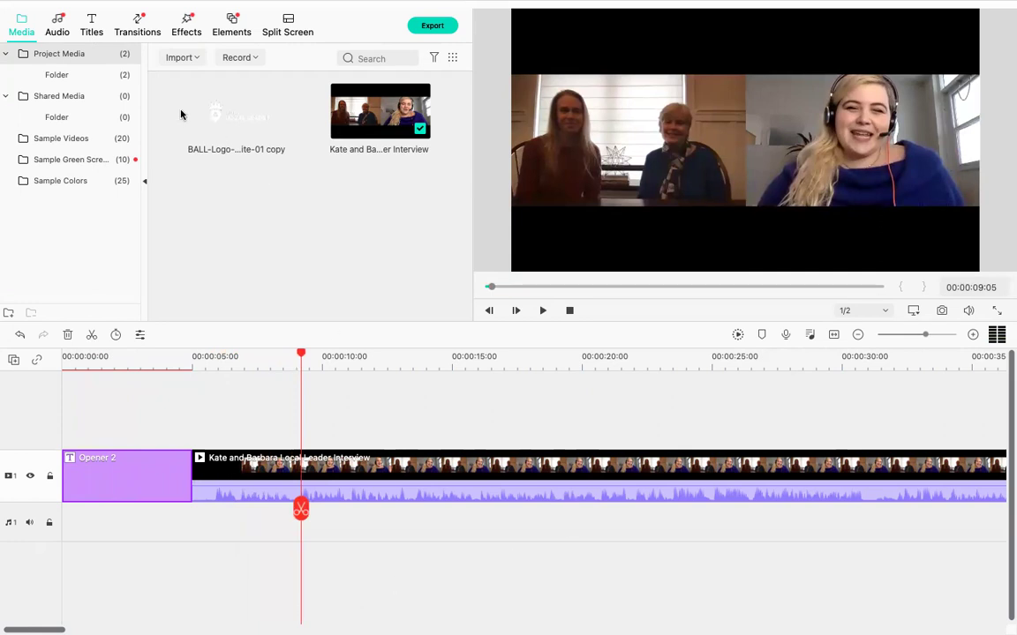
drag(301, 351, 231, 355)
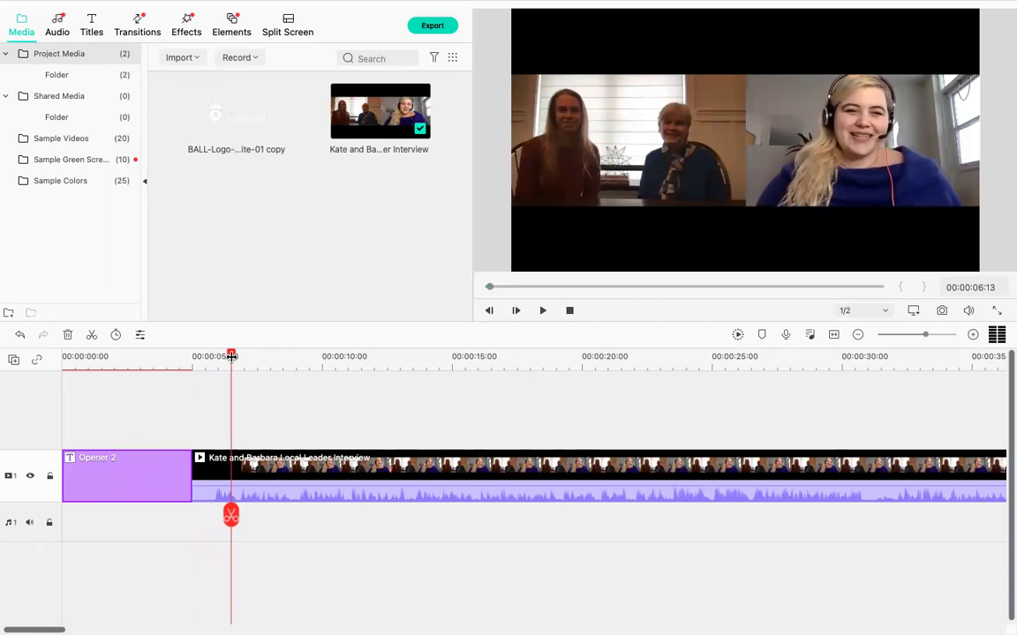
Step: Preview the Box Turn 2 transition and drop it on the Opener 2–interview cut
click(138, 25)
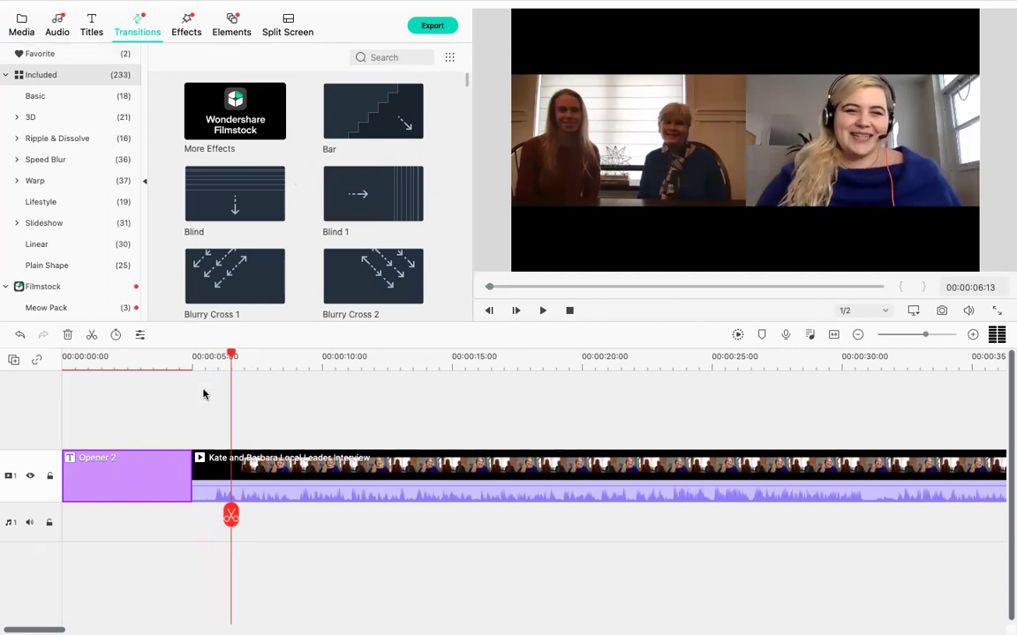
scroll(320, 190, down, 8)
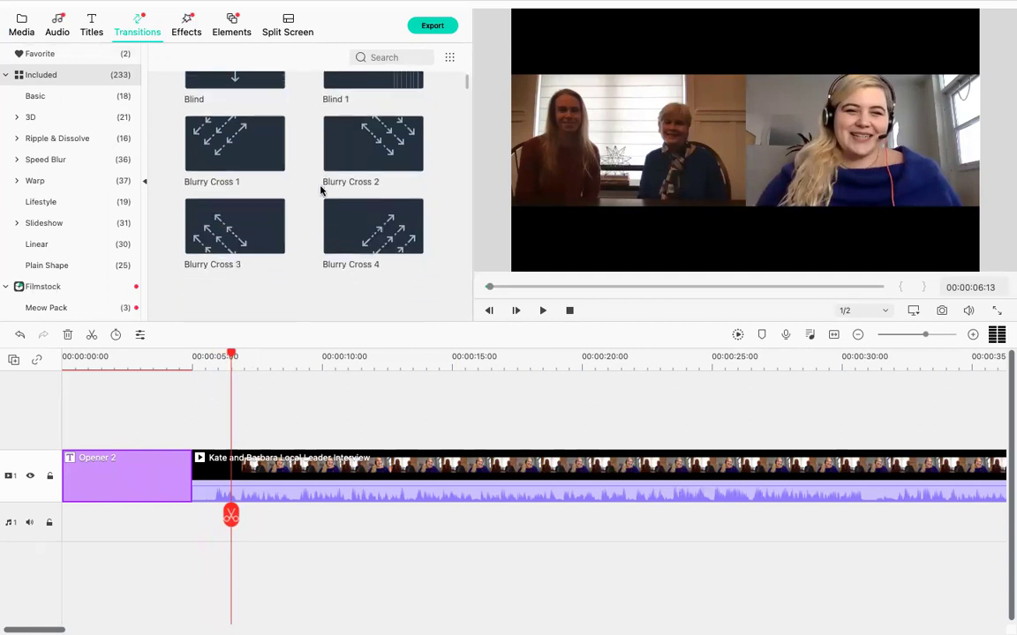
scroll(320, 190, down, 5)
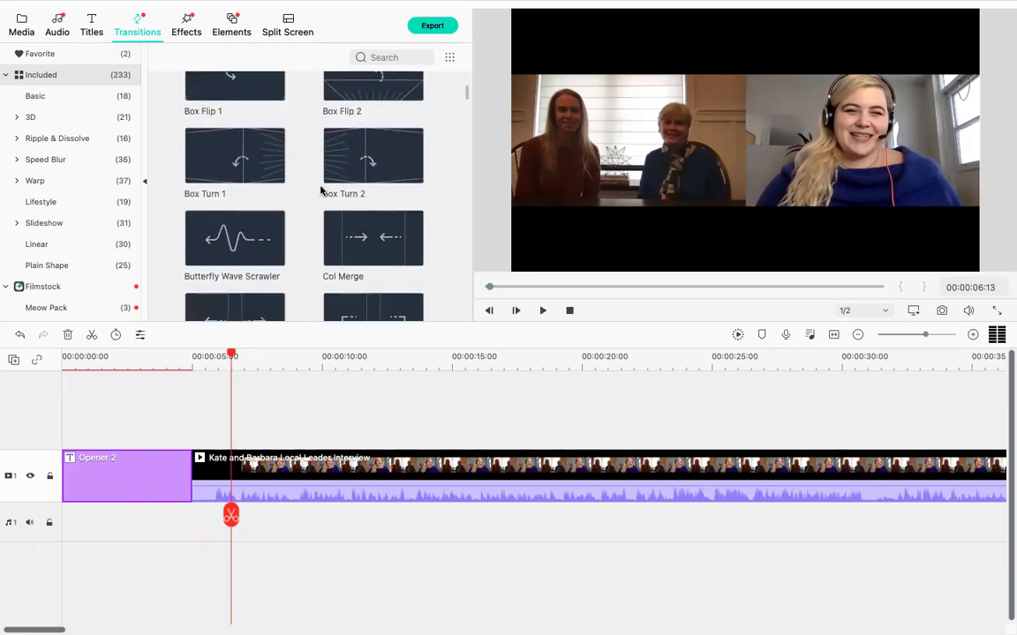
click(382, 154)
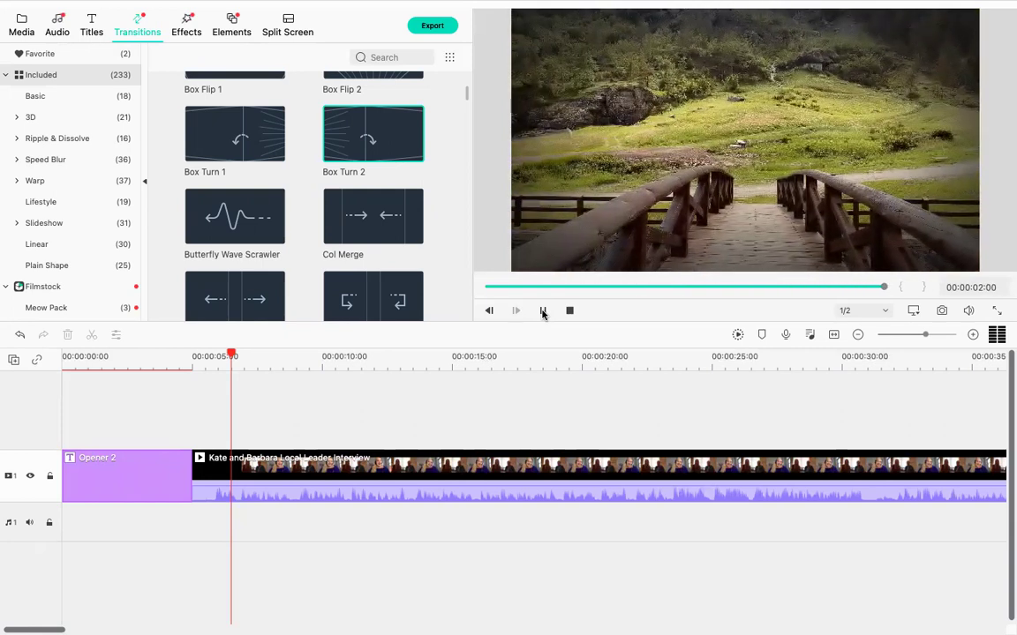
click(543, 311)
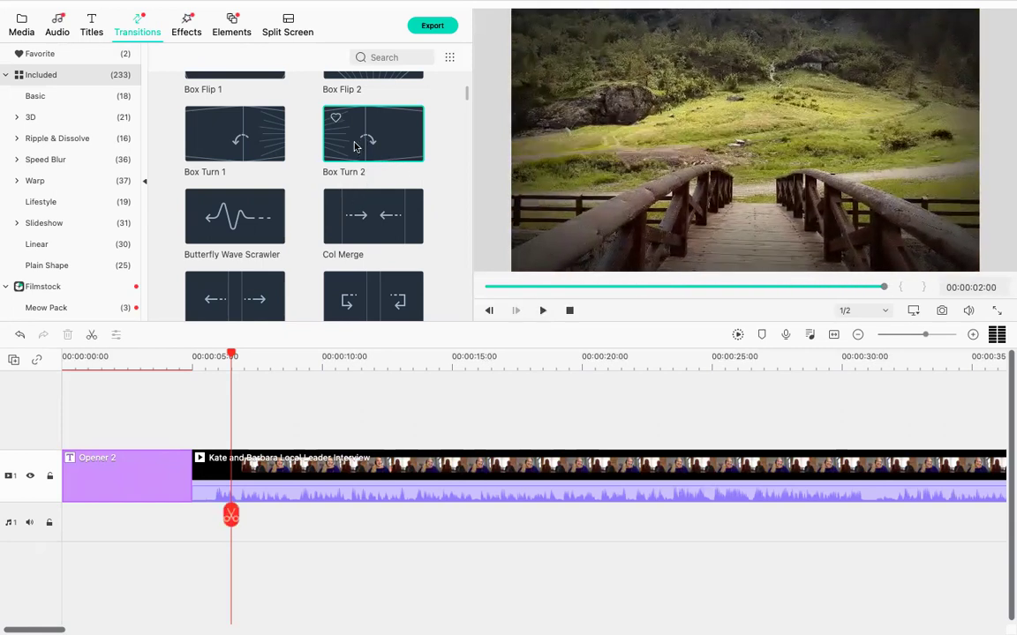
drag(273, 334, 192, 477)
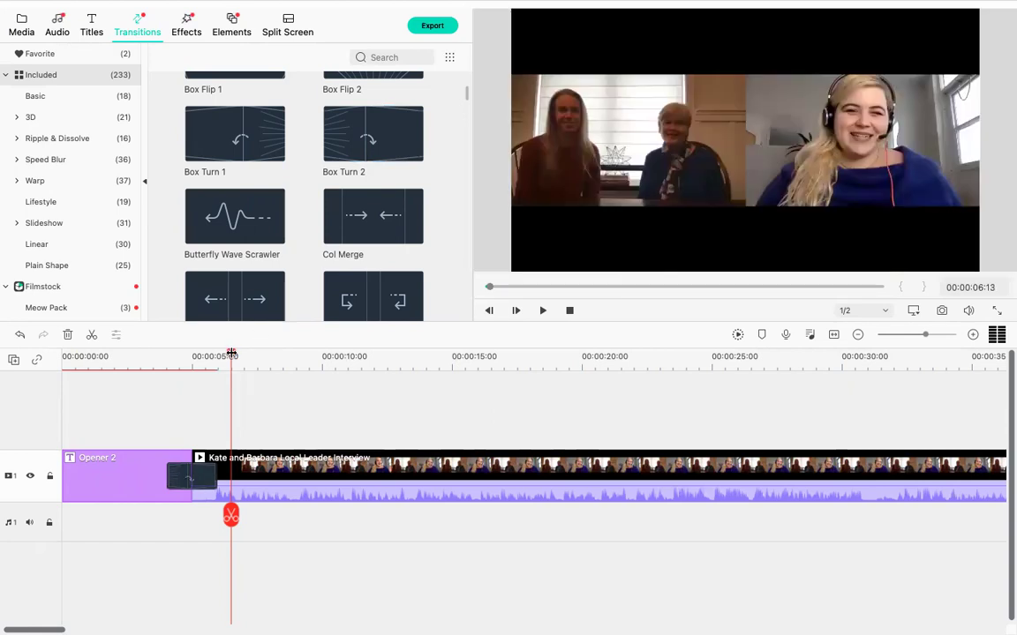
Step: Play the timeline from the start, then delete the Box Turn 2 transition between the clips
drag(231, 353, 50, 362)
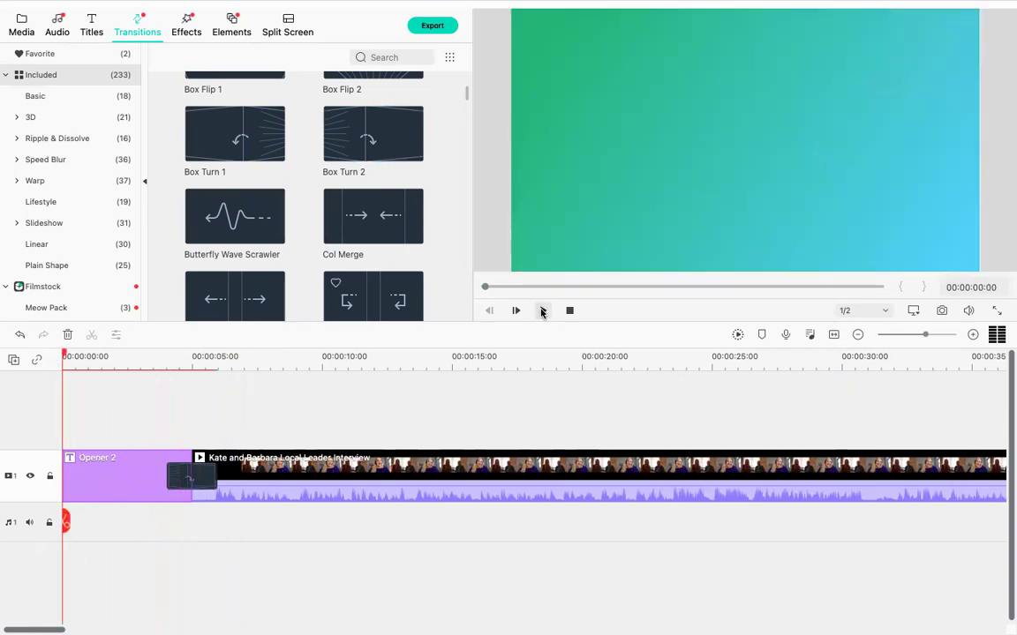
click(542, 311)
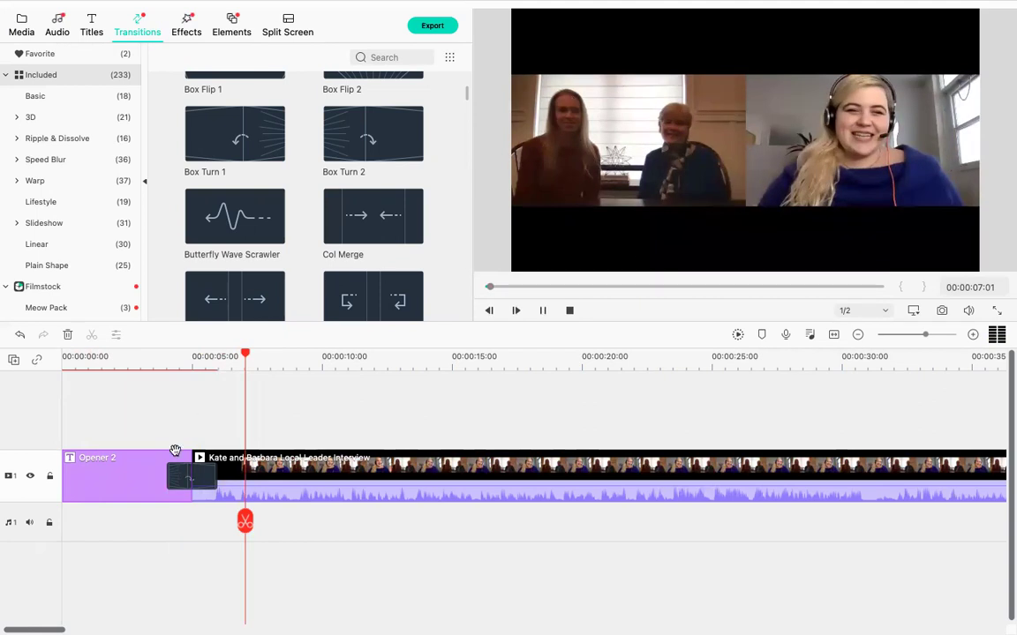
click(183, 475)
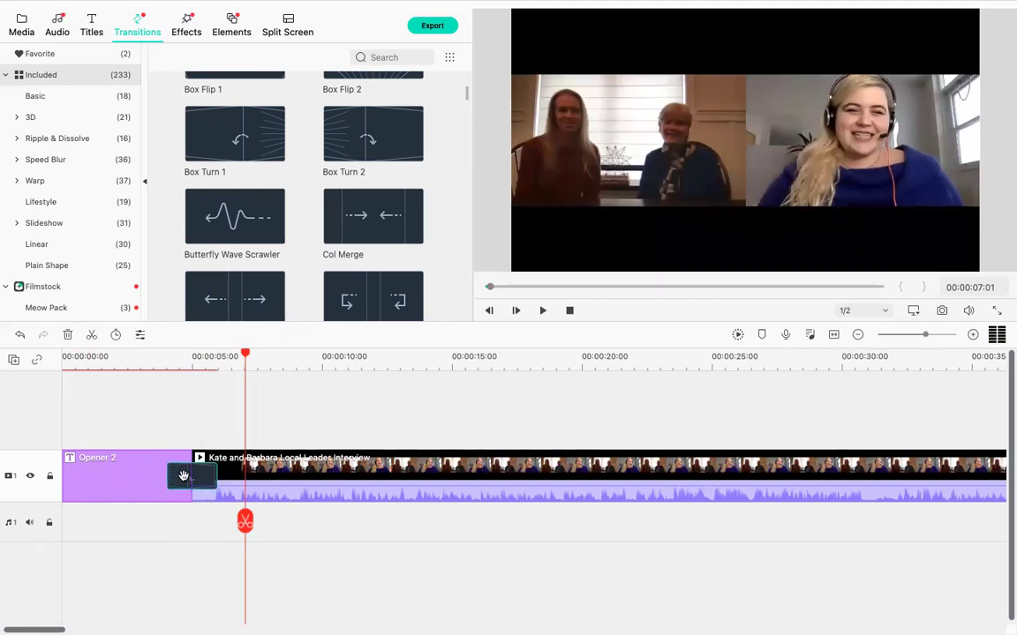
key(Delete)
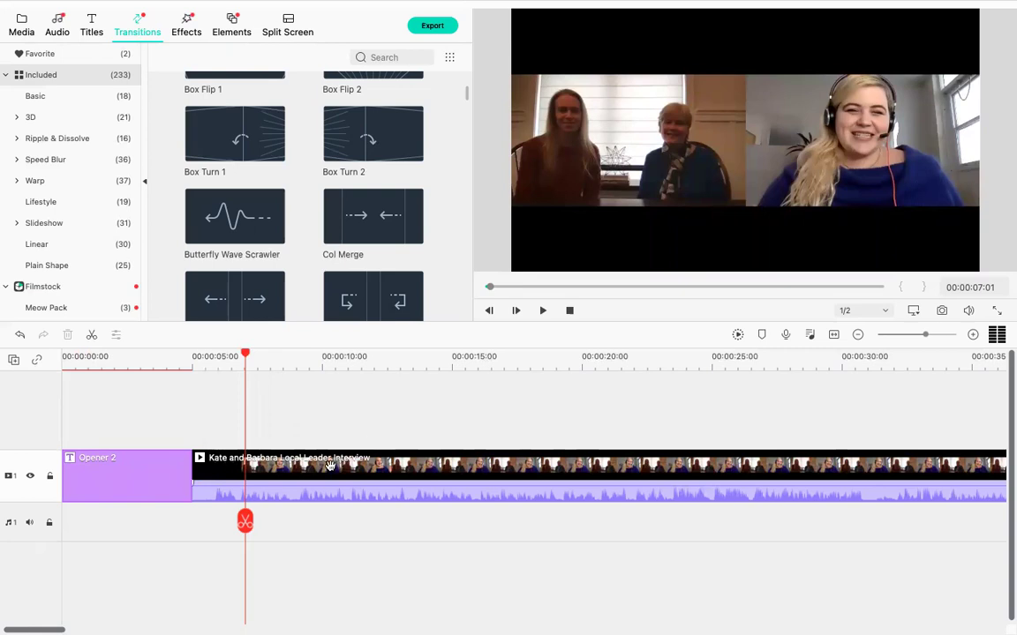
Step: Split off a short piece at the start of the interview clip
drag(329, 465, 354, 469)
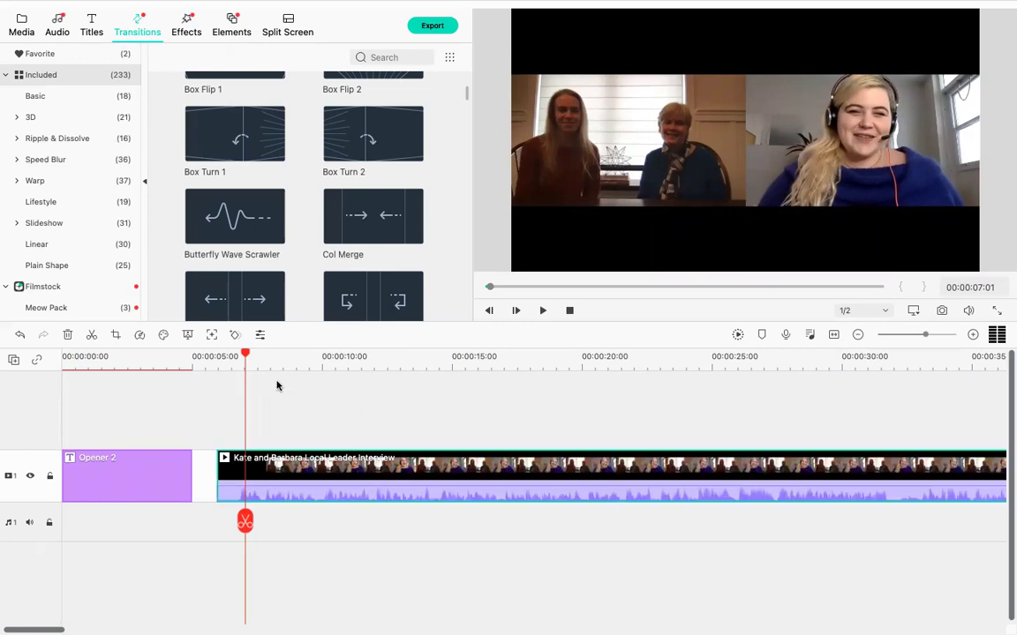
mouse_move(245, 353)
mouse_down()
mouse_move(214, 353)
mouse_move(226, 353)
mouse_up()
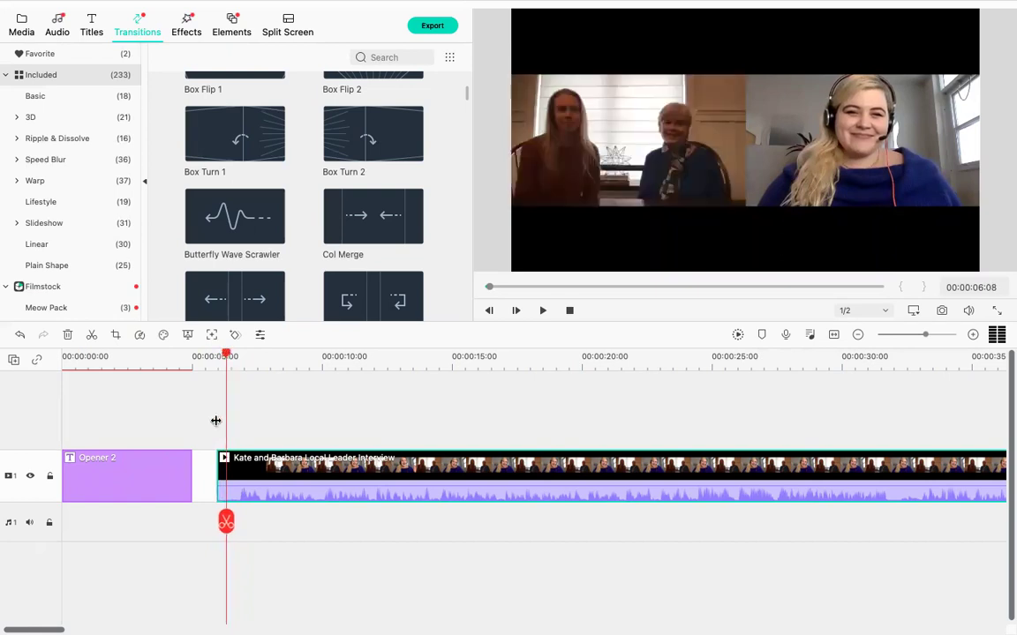
click(226, 524)
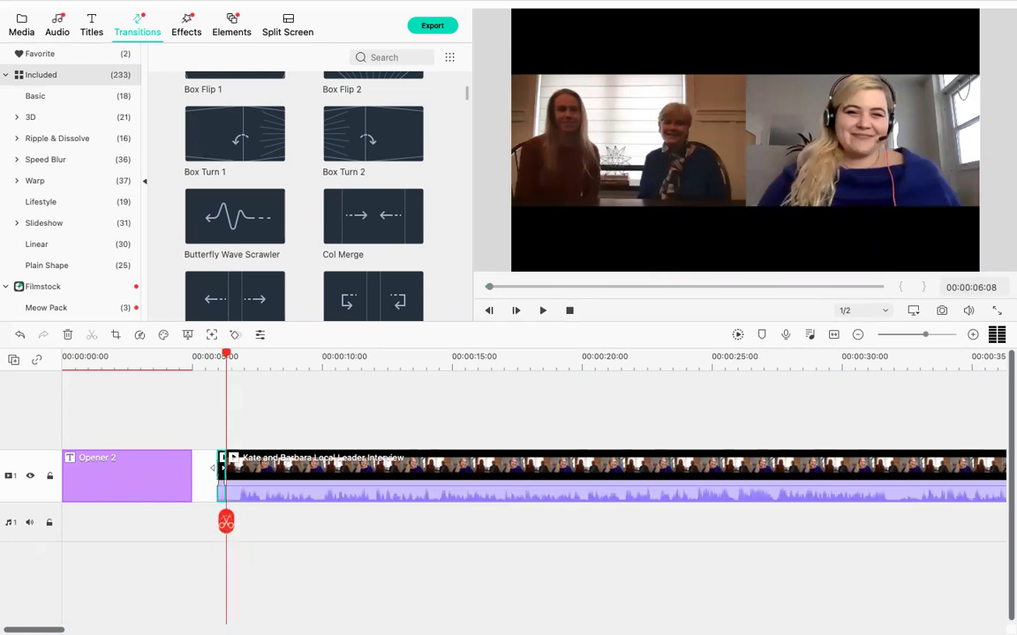
drag(233, 460, 347, 465)
Step: Delete the short piece, butt the interview clip against Opener 2, and play the cut
drag(221, 461, 212, 465)
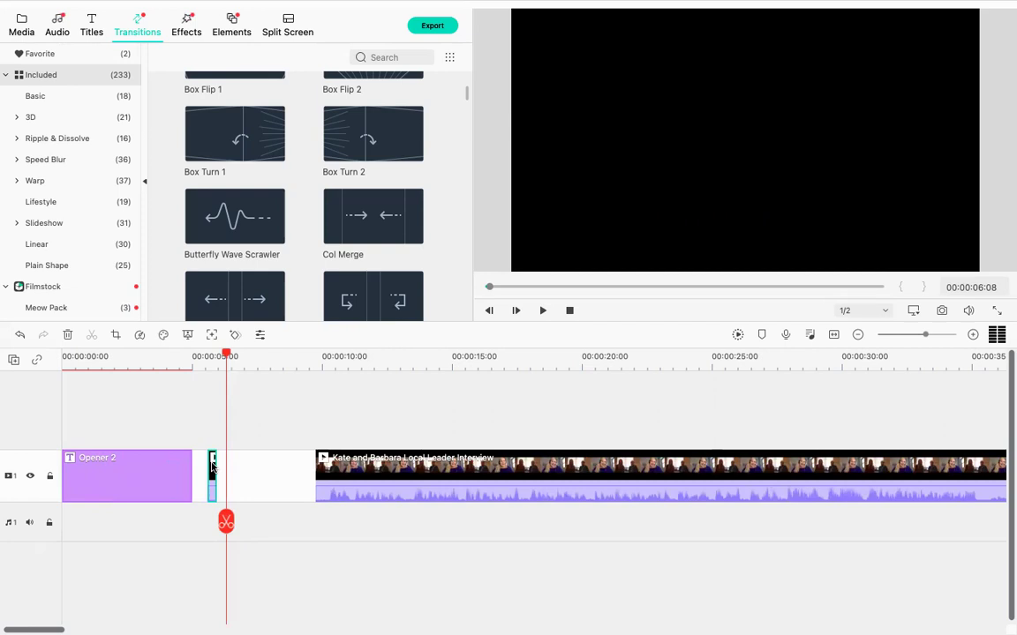
right_click(212, 465)
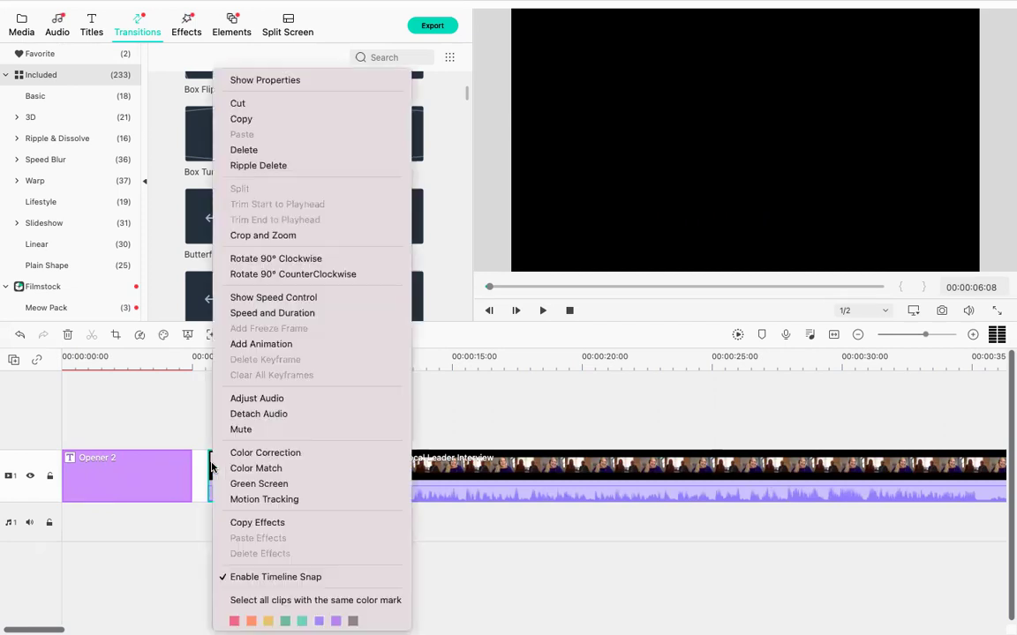
click(267, 156)
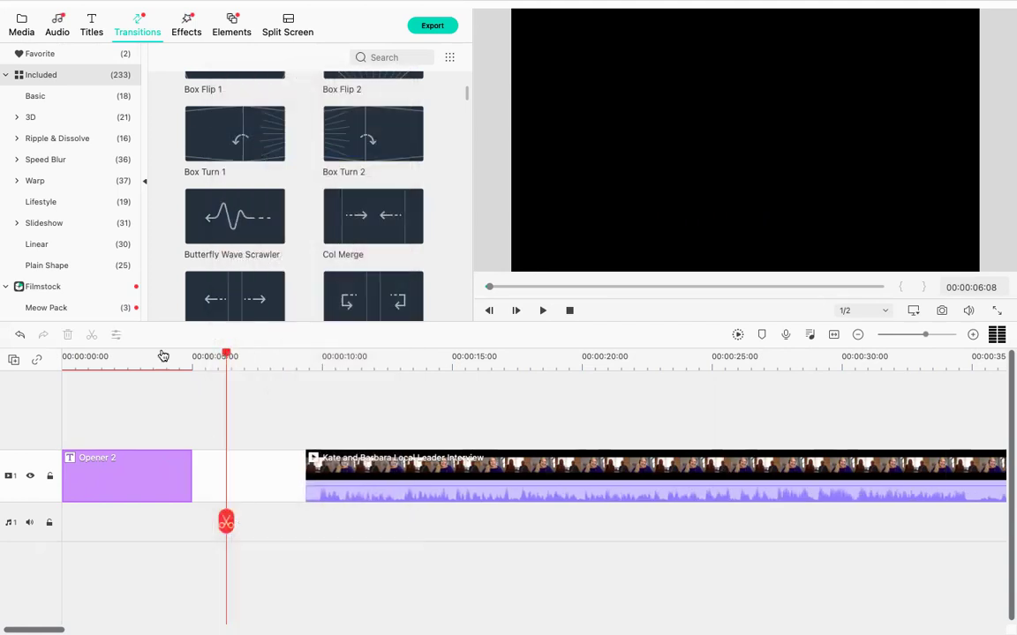
click(65, 356)
drag(430, 472, 329, 472)
click(542, 310)
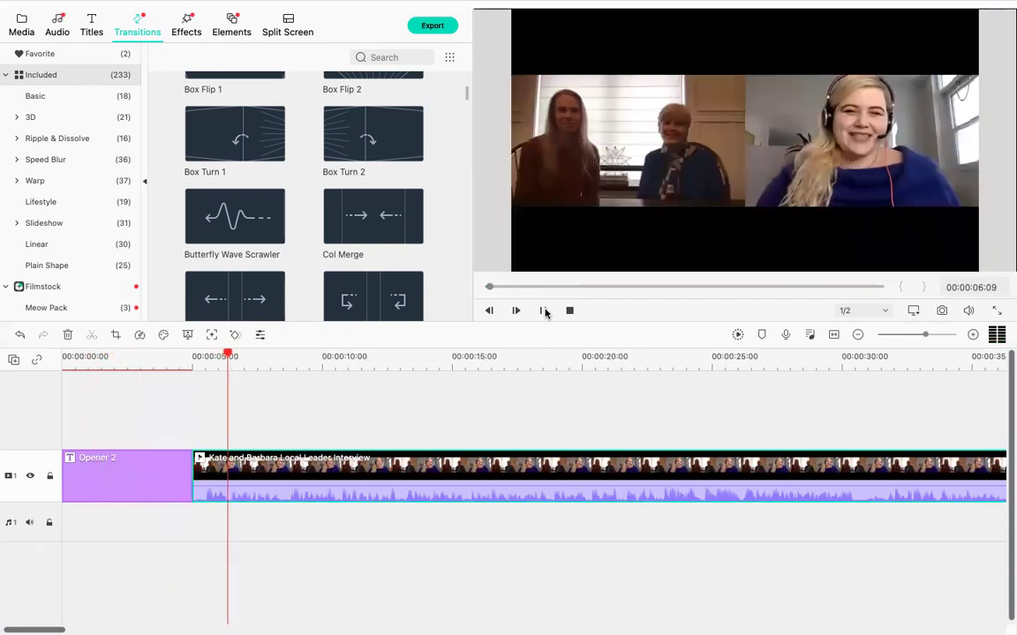
Step: Drop a transition on the Opener 2–interview cut and play the sequence from the start
click(544, 310)
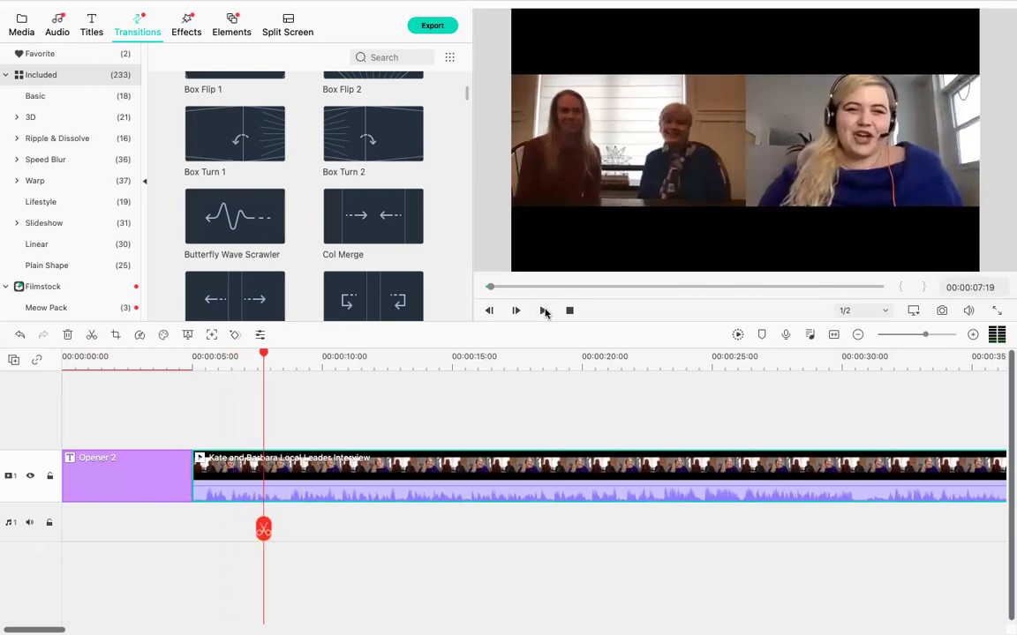
drag(377, 138, 177, 473)
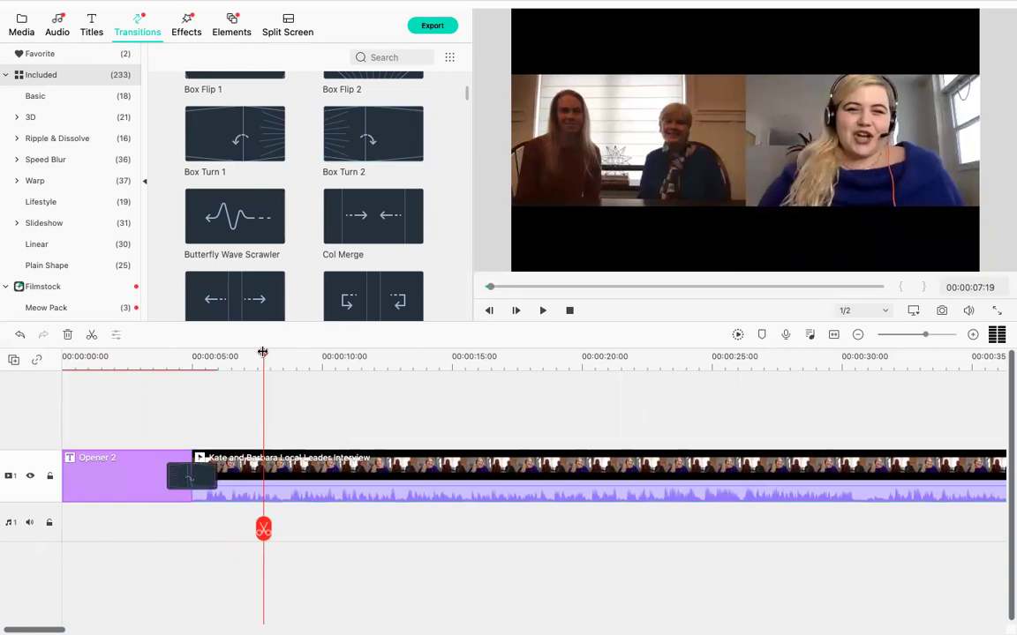
drag(263, 352, 61, 356)
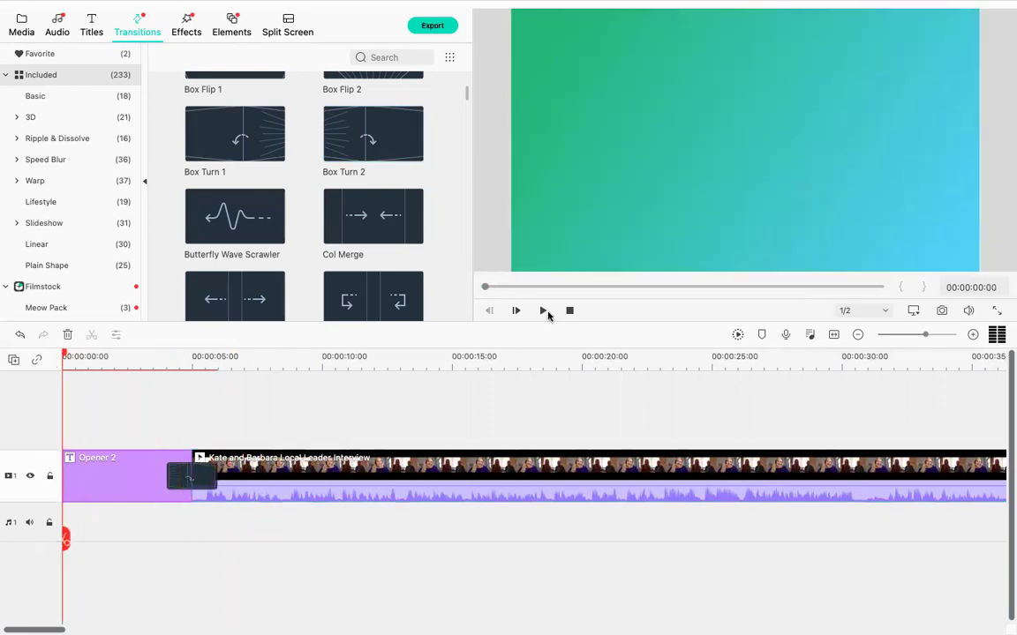
click(543, 311)
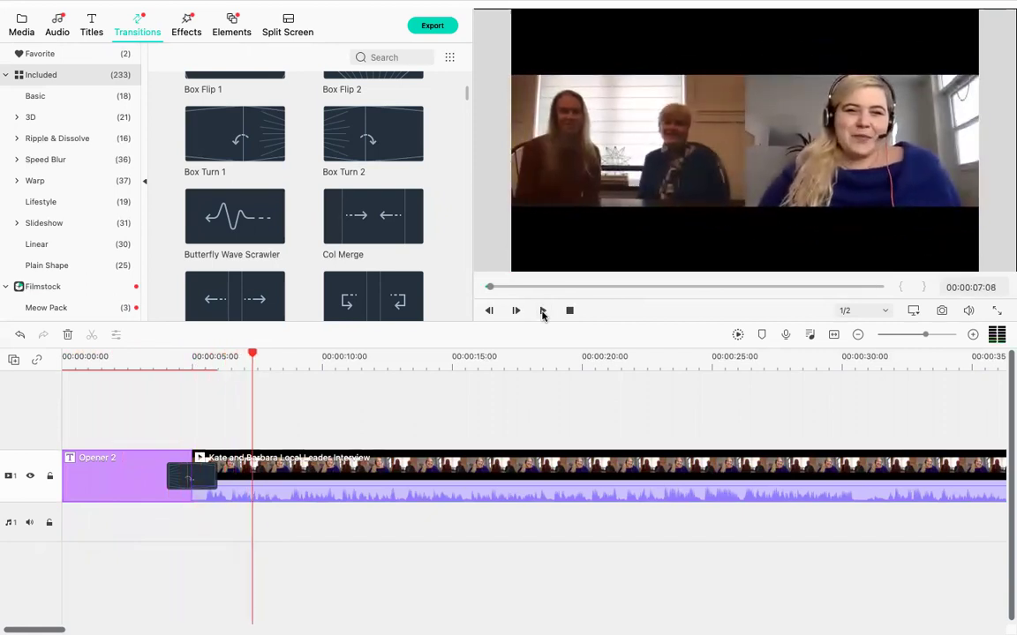
Step: Preview the Crazy Parametric Fun and Cross Merge transition samples
click(542, 312)
scroll(366, 154, down, 5)
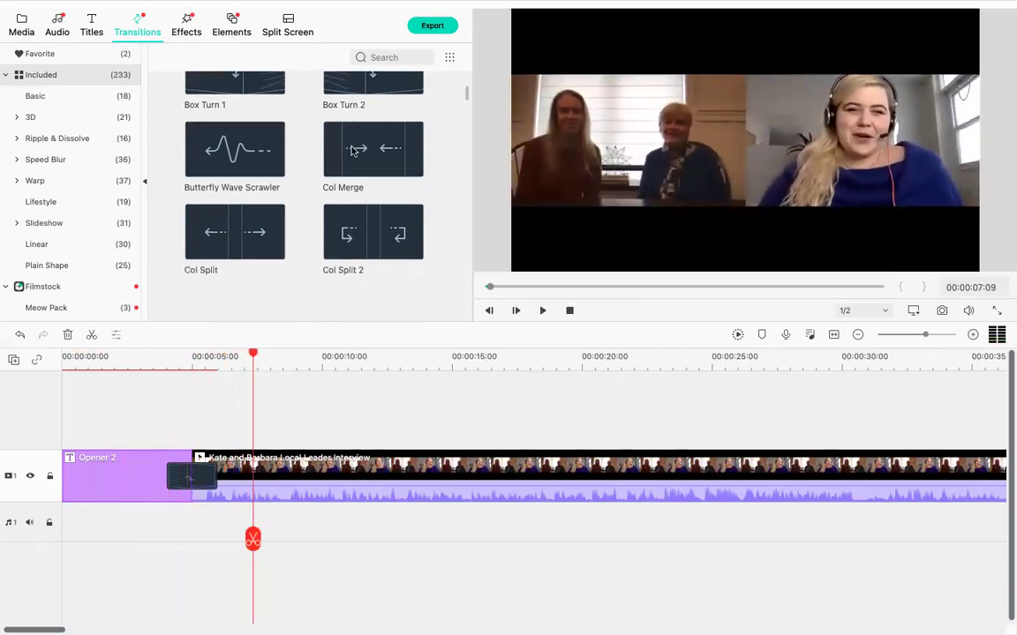
scroll(351, 151, down, 3)
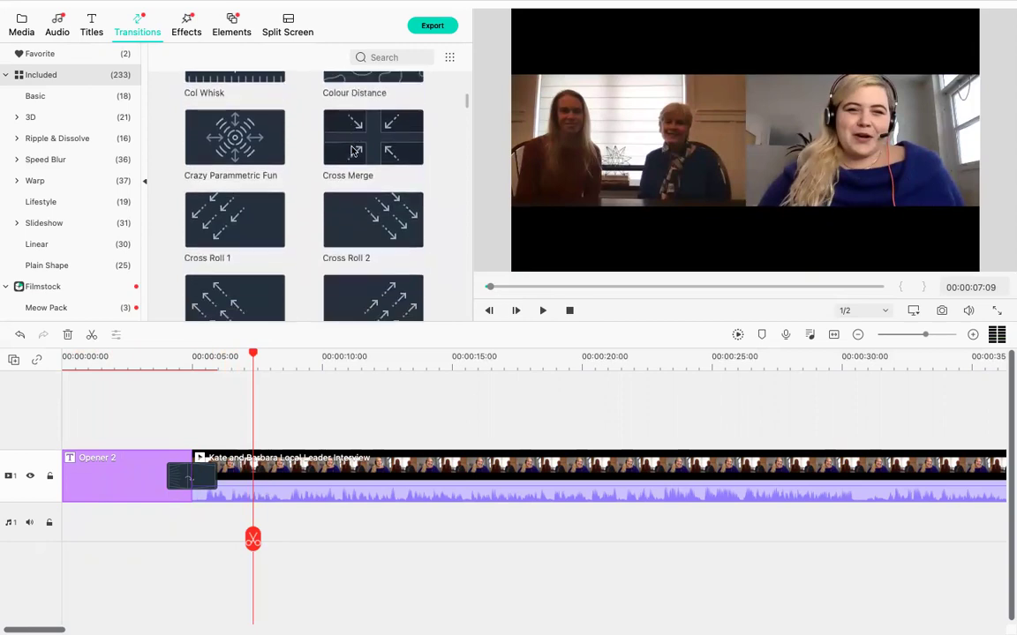
scroll(344, 123, up, 2)
click(239, 115)
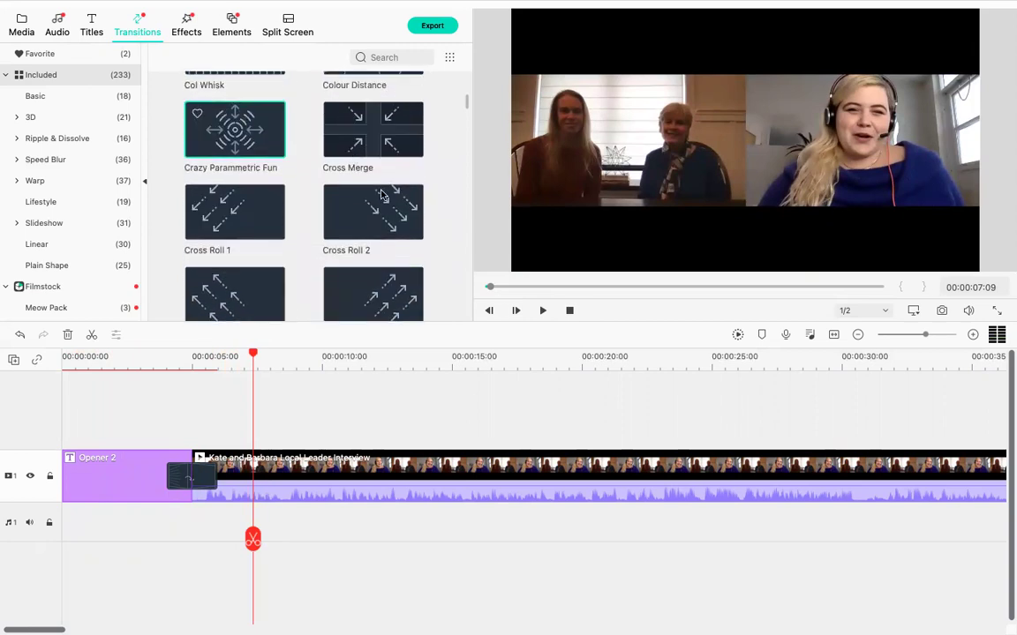
click(543, 311)
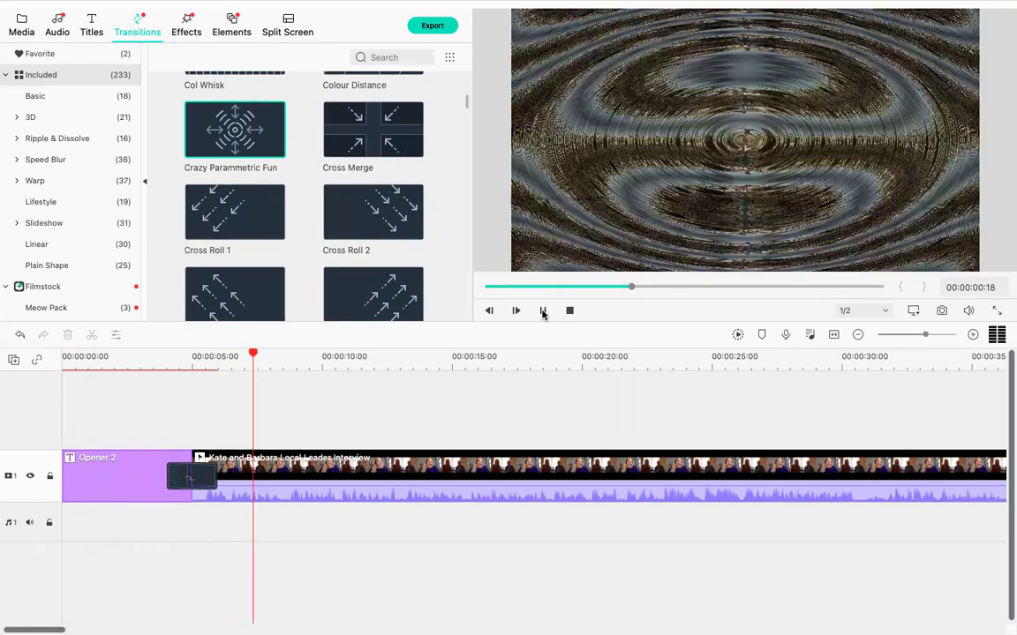
click(385, 150)
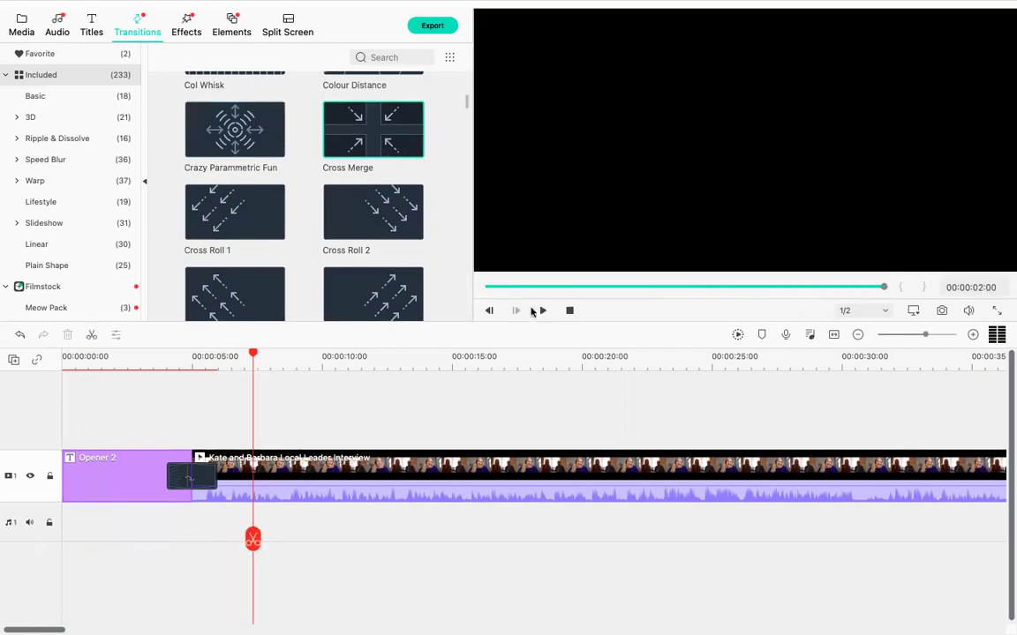
click(540, 311)
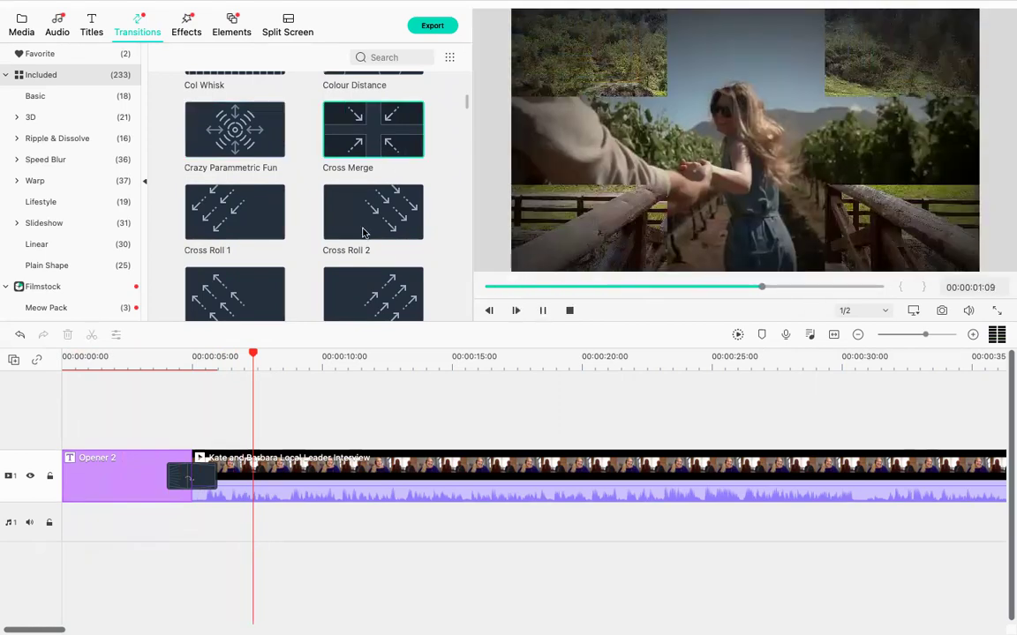
Step: Preview the Fade and Fisheye Roll 2 transition samples
scroll(362, 232, down, 4)
scroll(362, 232, down, 6)
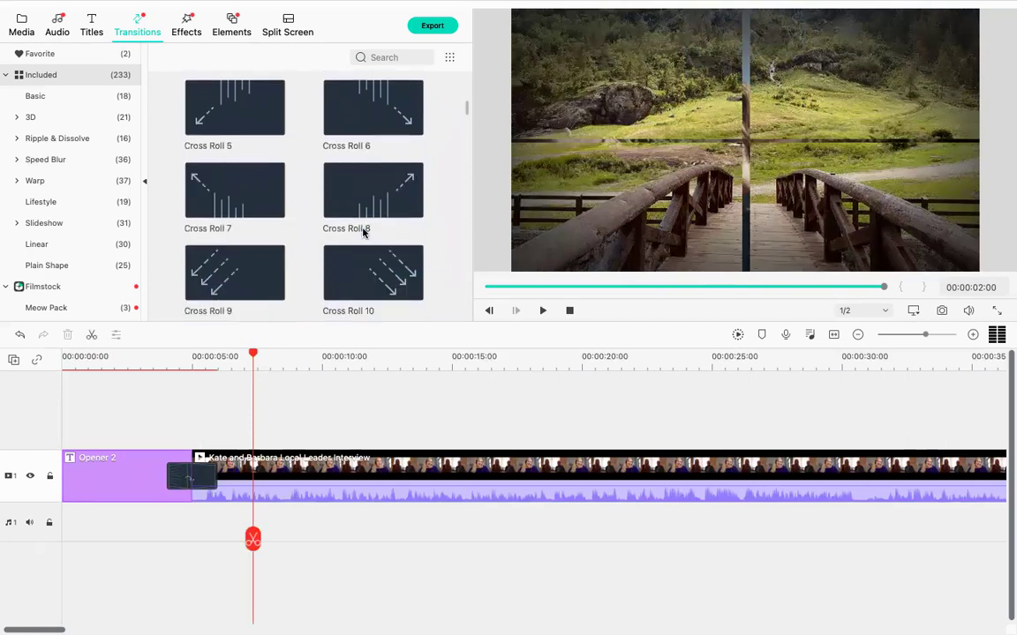
scroll(362, 232, down, 10)
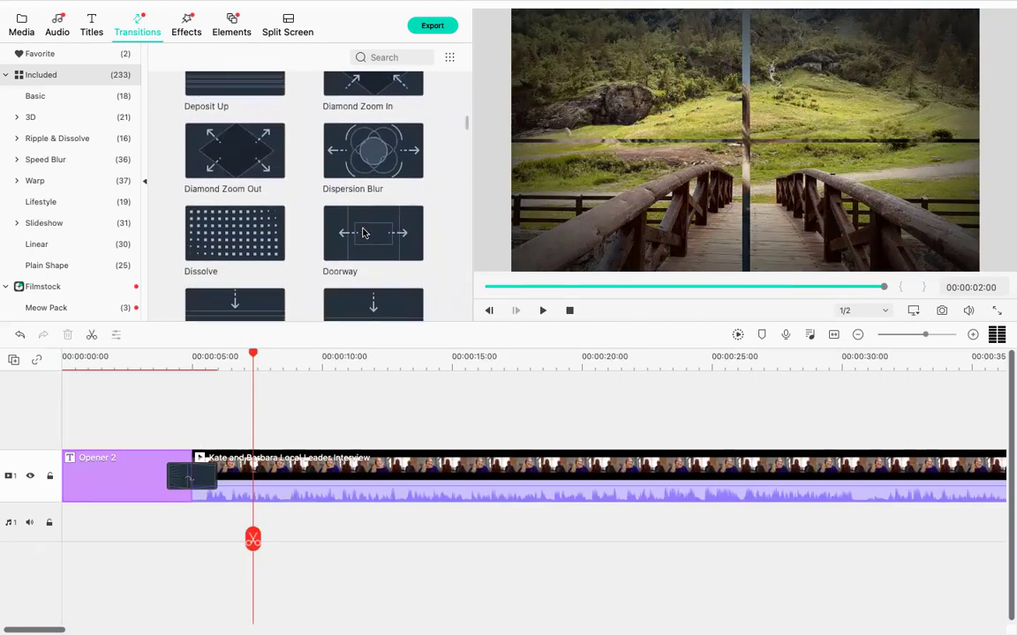
scroll(362, 233, down, 5)
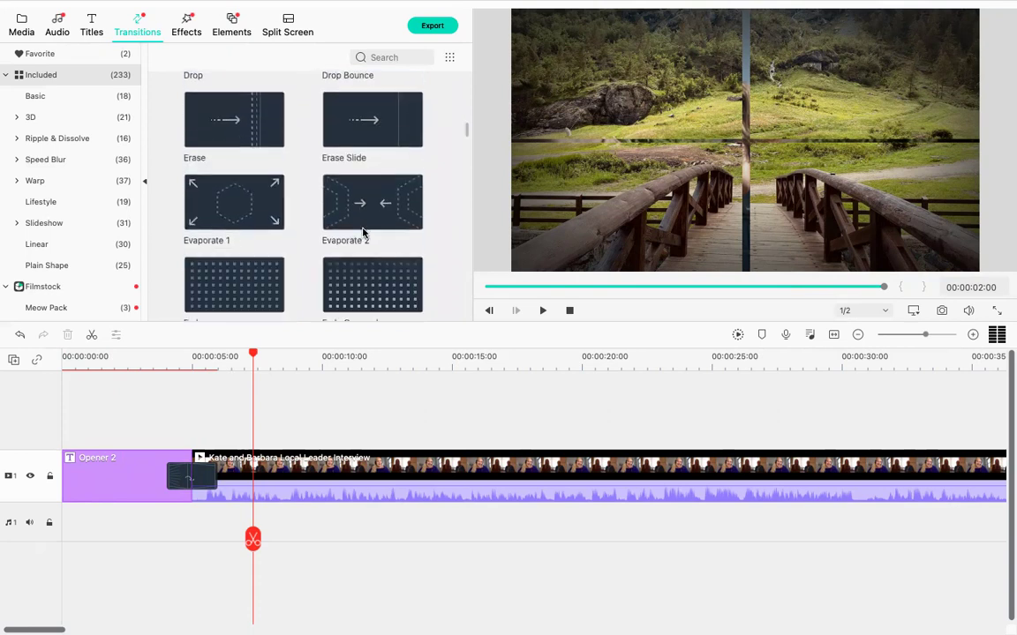
scroll(362, 233, down, 4)
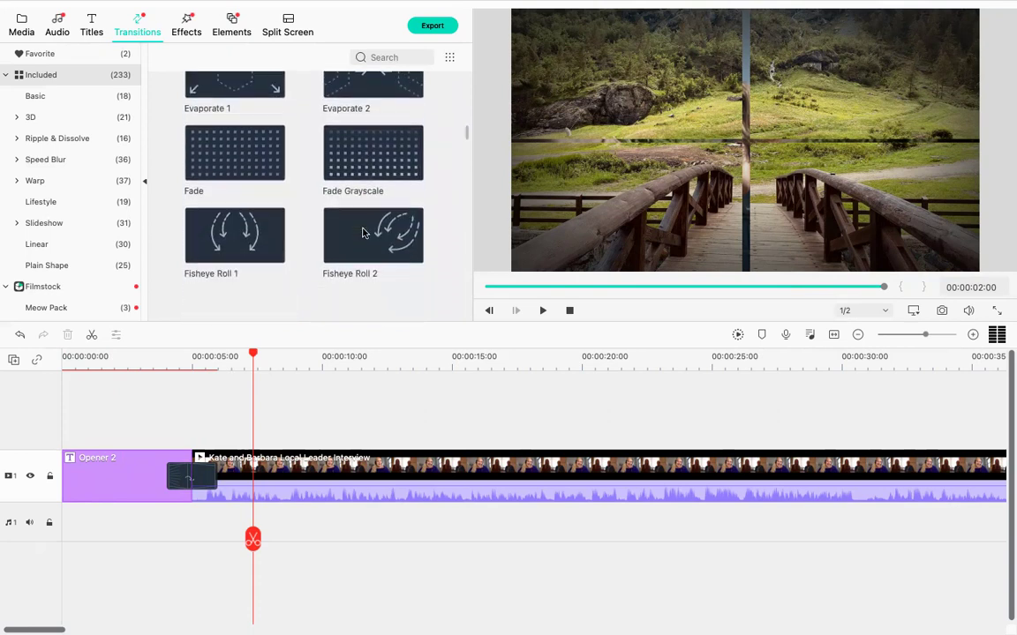
click(542, 311)
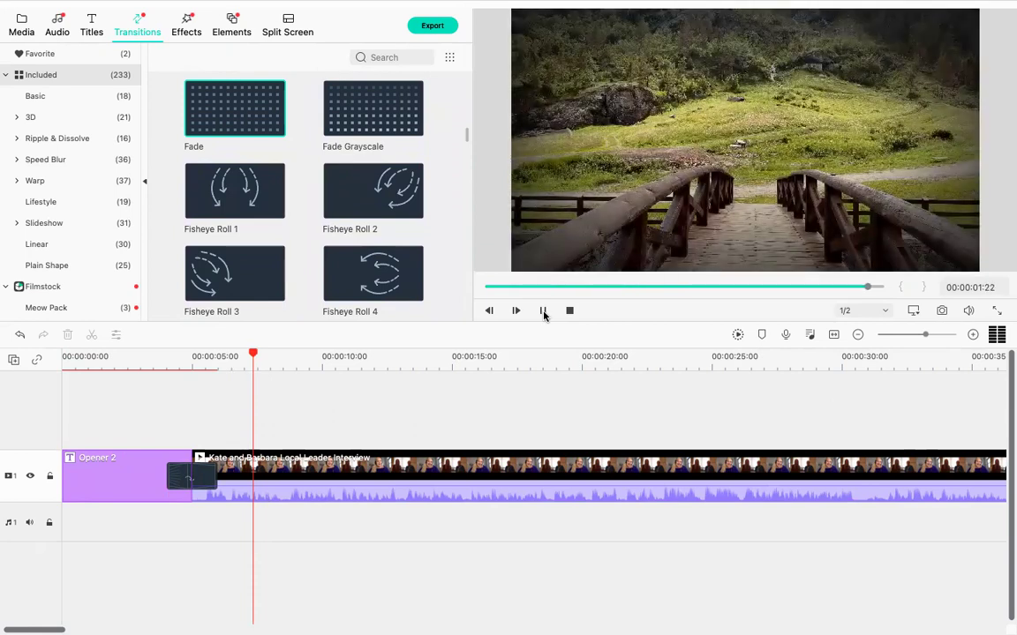
click(397, 205)
click(543, 311)
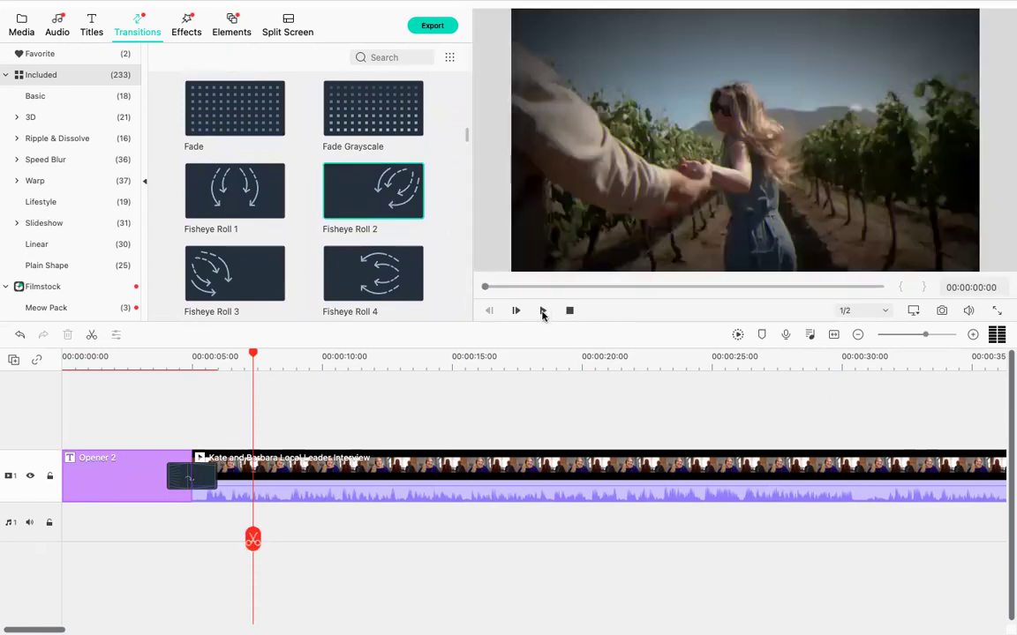
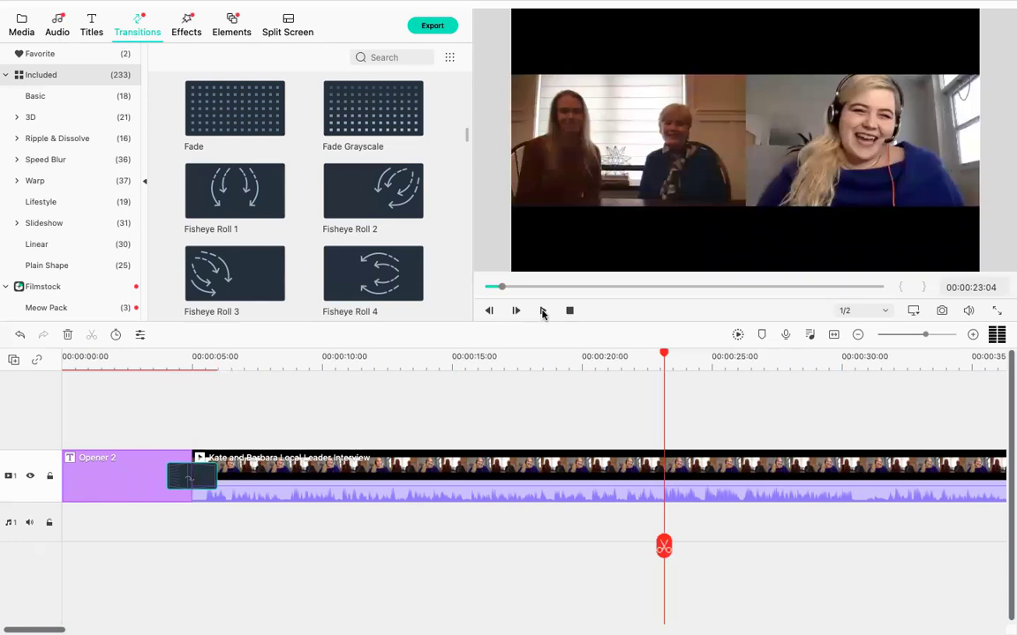
Step: Show the Lower 3rds title templates and play a preview of Default Lowerthird
click(92, 32)
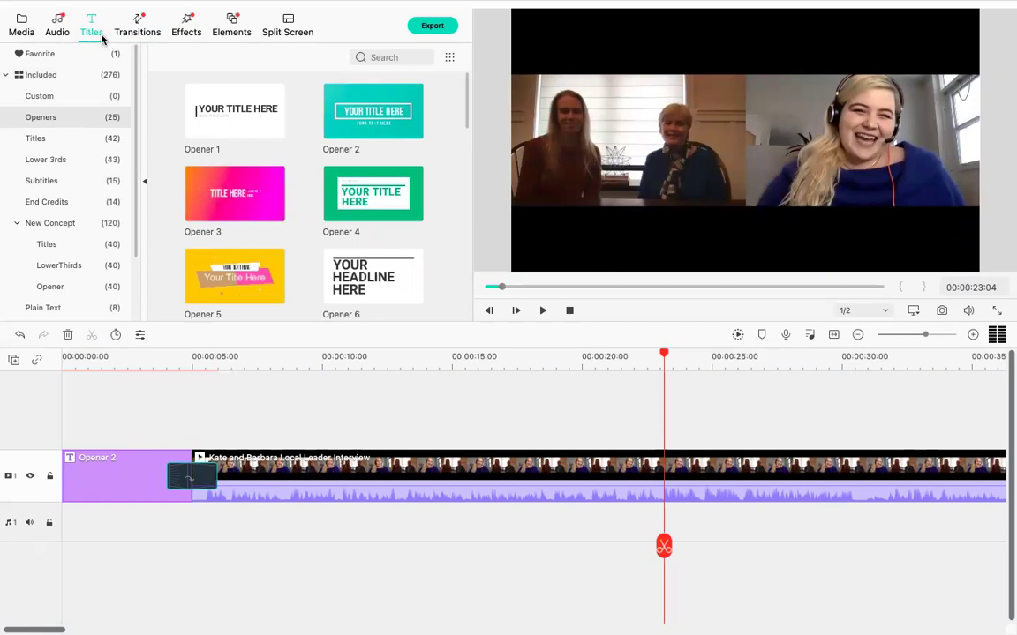
click(61, 162)
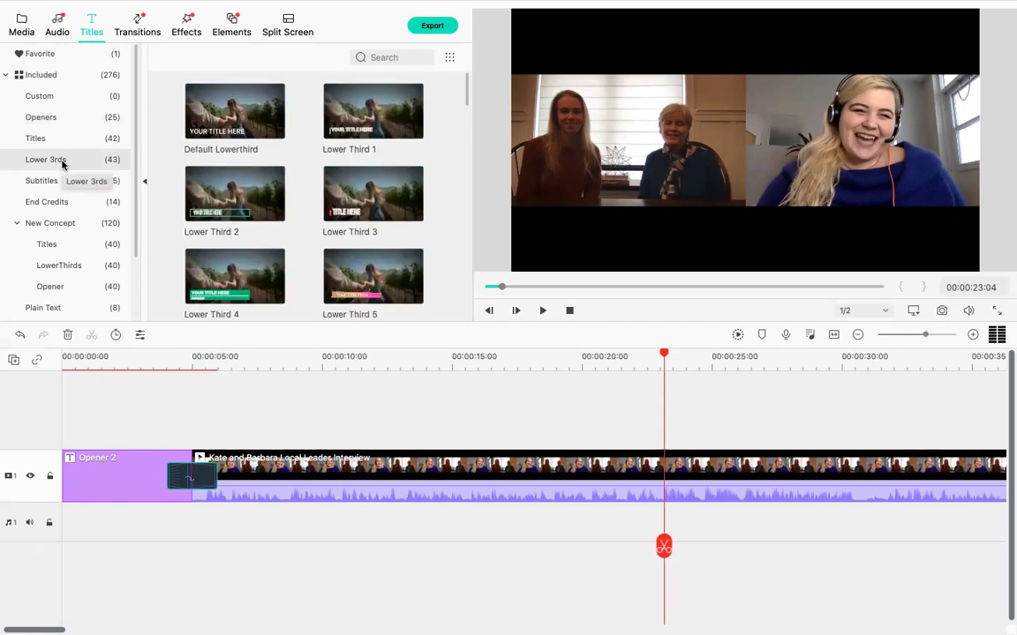
click(244, 132)
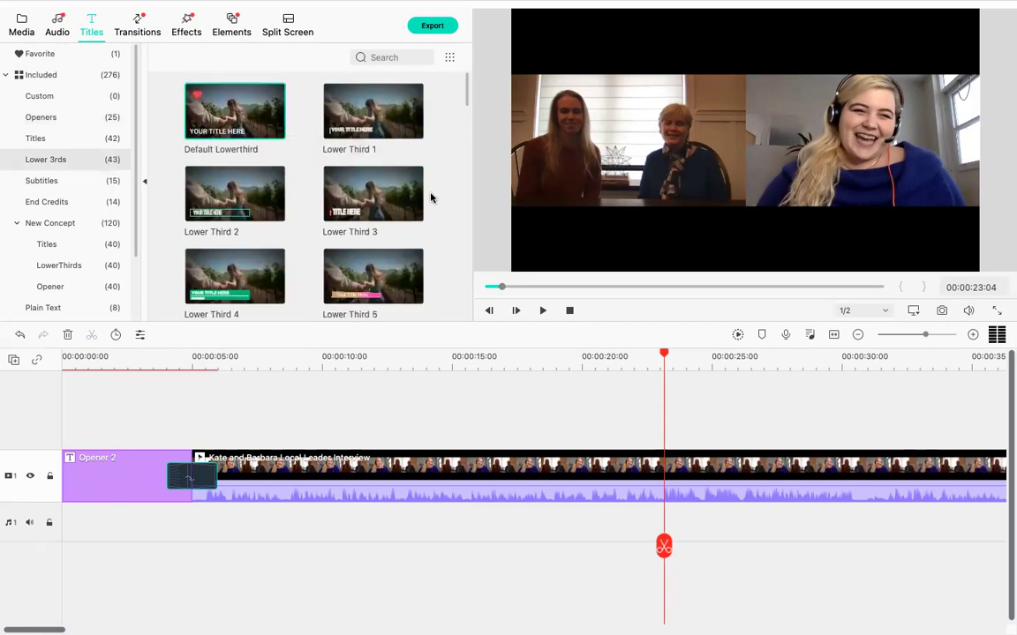
click(543, 311)
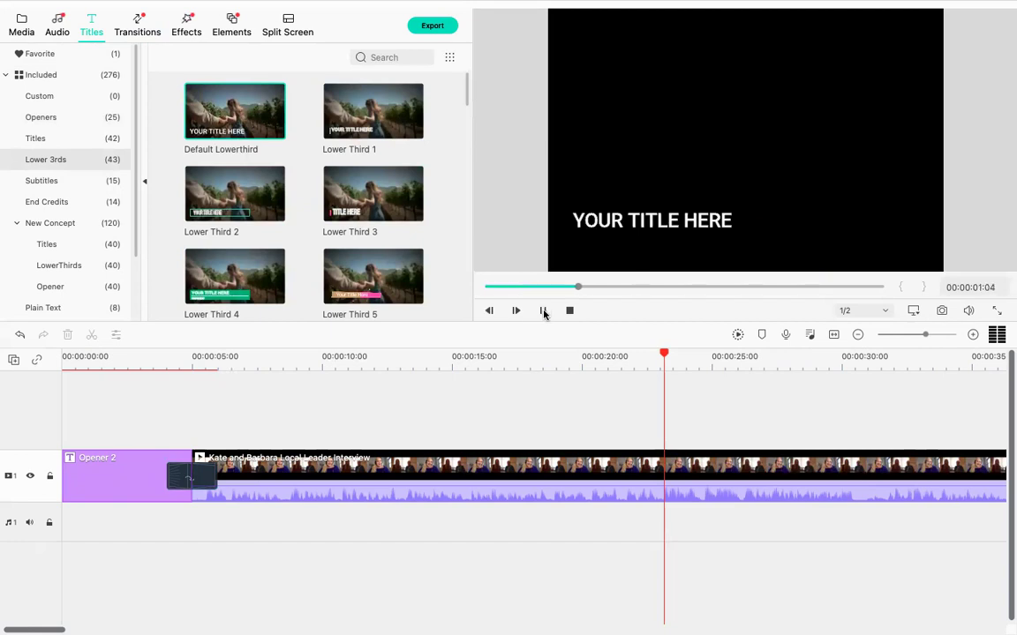
click(543, 311)
Step: Preview Lower Third 2, then return to and replay Default Lowerthird
click(252, 196)
click(542, 311)
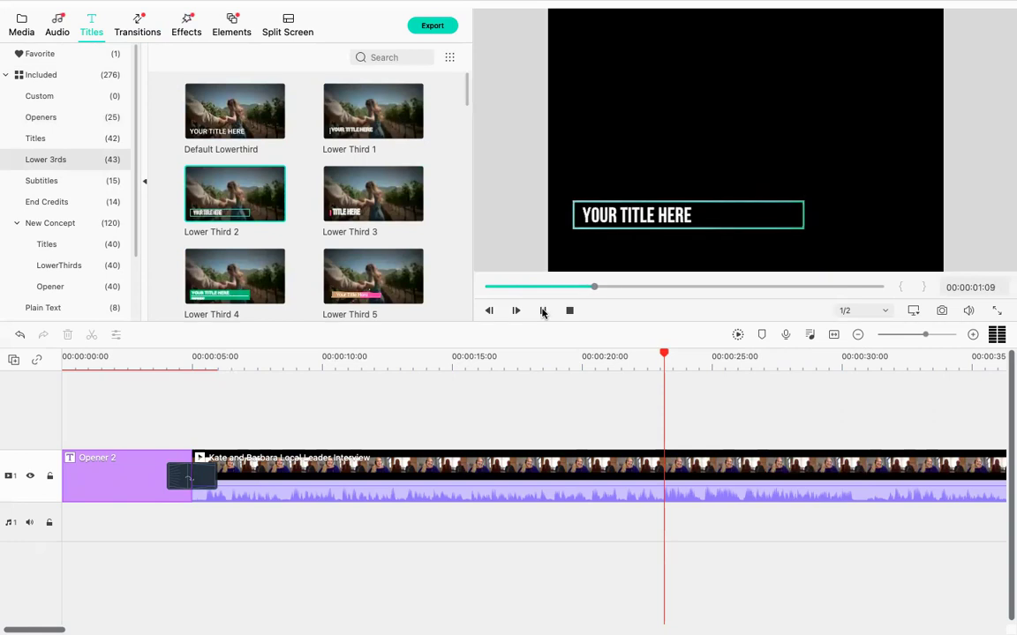
click(543, 311)
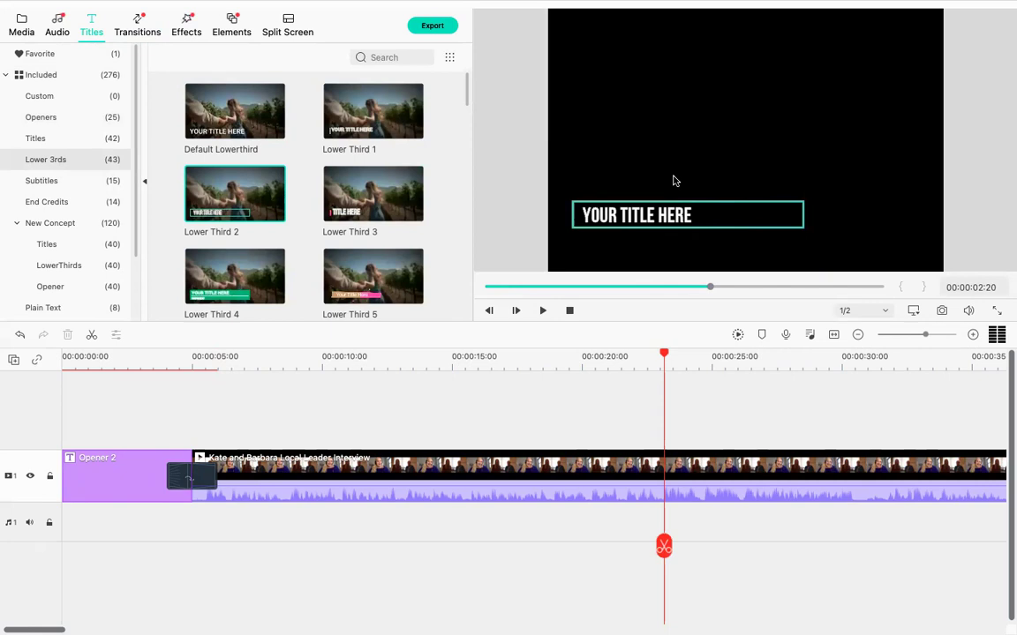
click(240, 105)
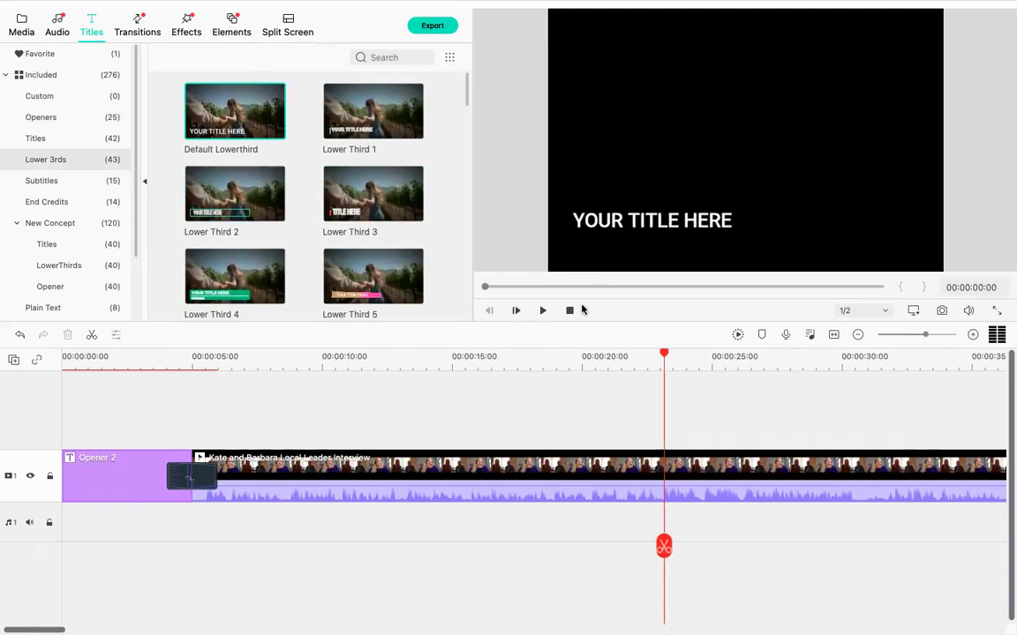
click(543, 311)
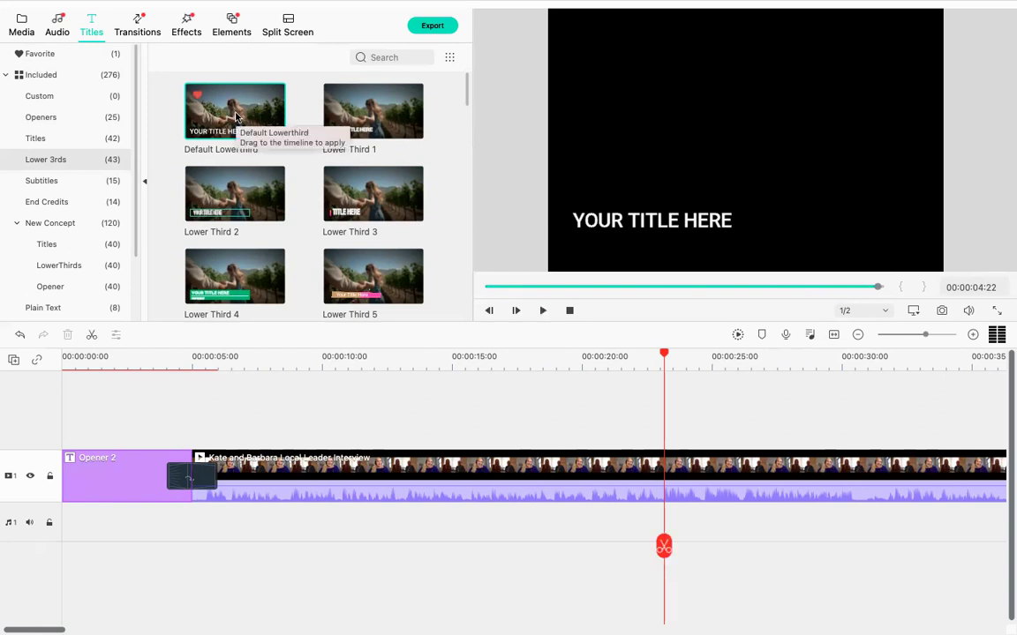
Step: Place Default Lowerthird on track 2 above the interview, play from 0, and select it
drag(227, 110, 197, 442)
drag(662, 353, 41, 358)
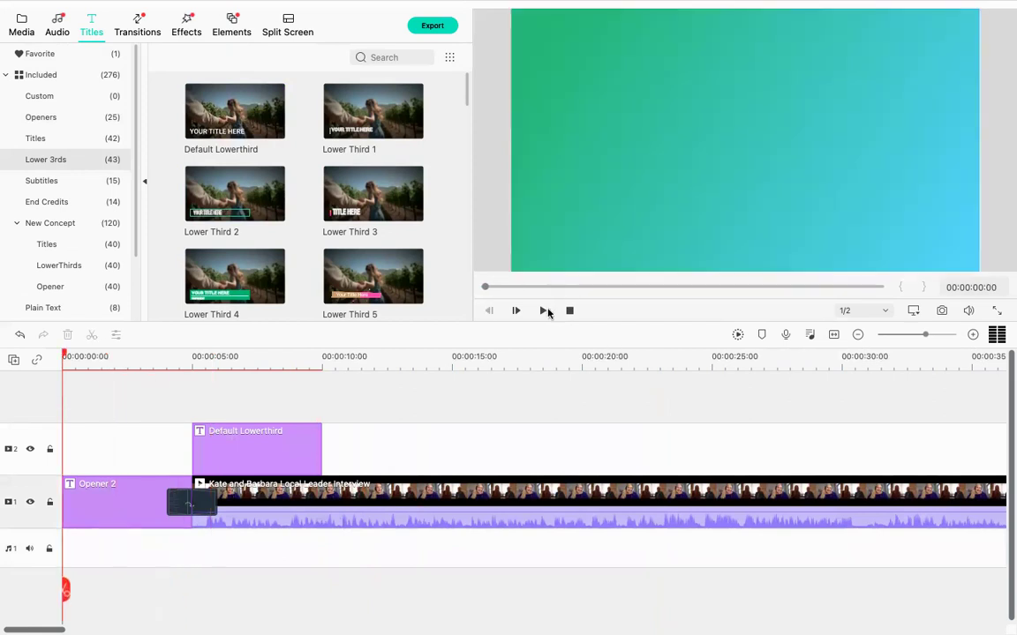
click(543, 311)
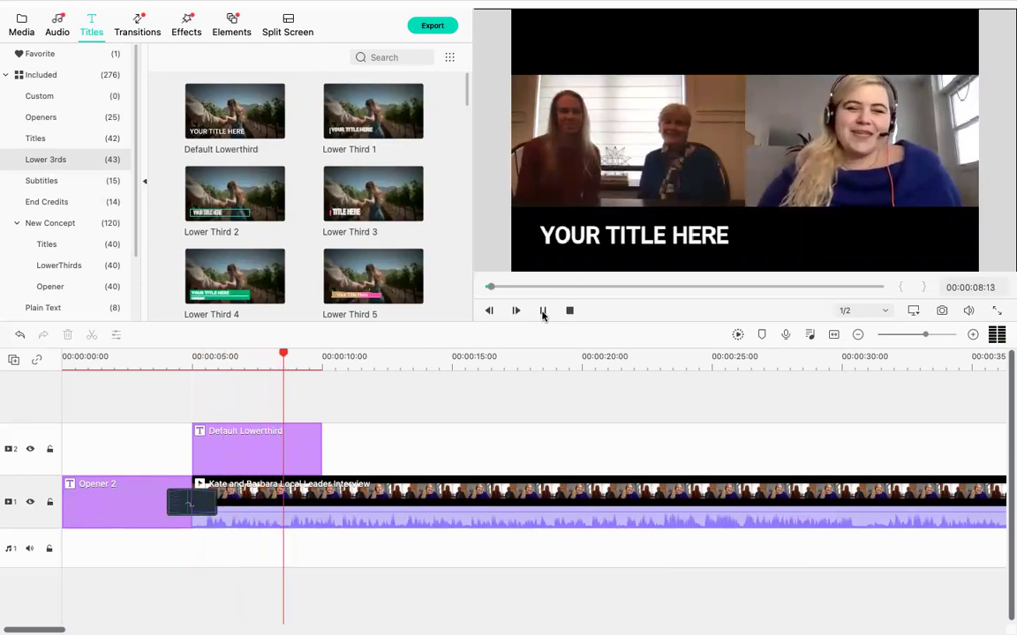
click(244, 441)
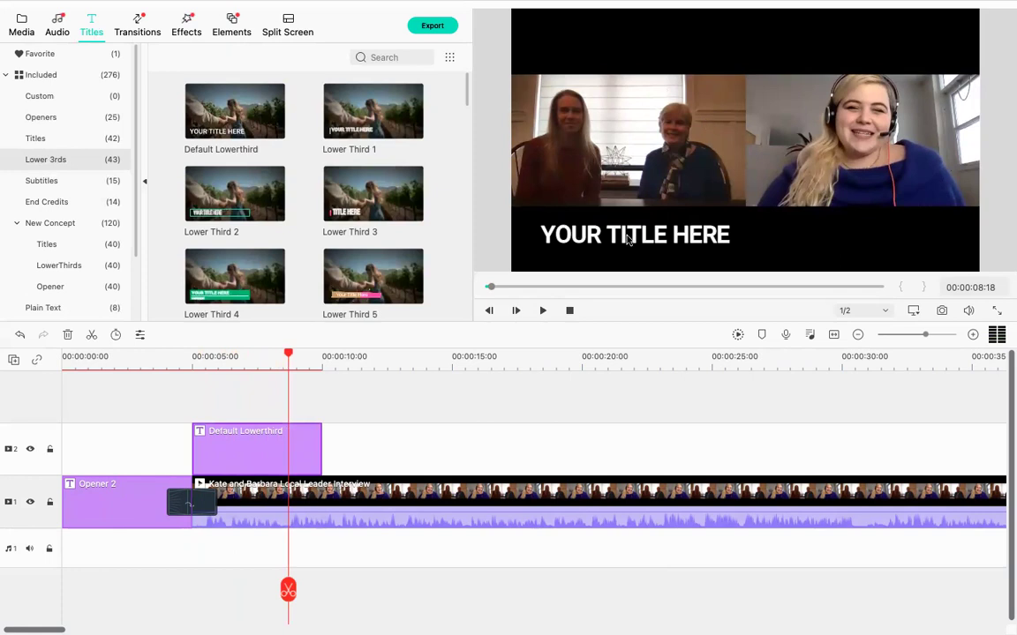
Step: Move the caption under the right speaker and enter her name, Community Manager, Parkbench.com on three lines
double_click(234, 446)
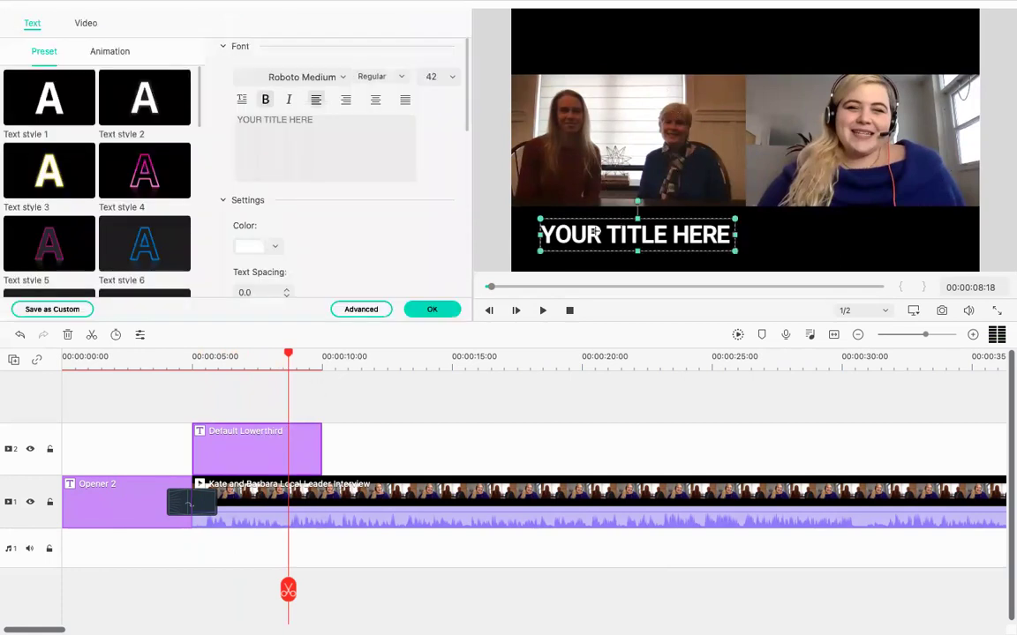
drag(612, 228, 820, 221)
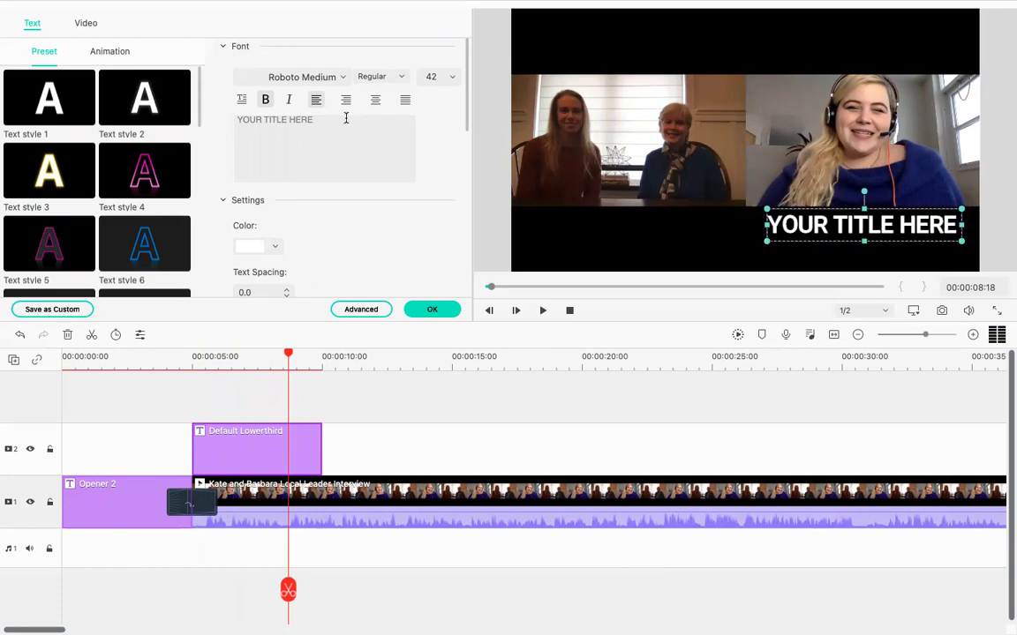
click(326, 159)
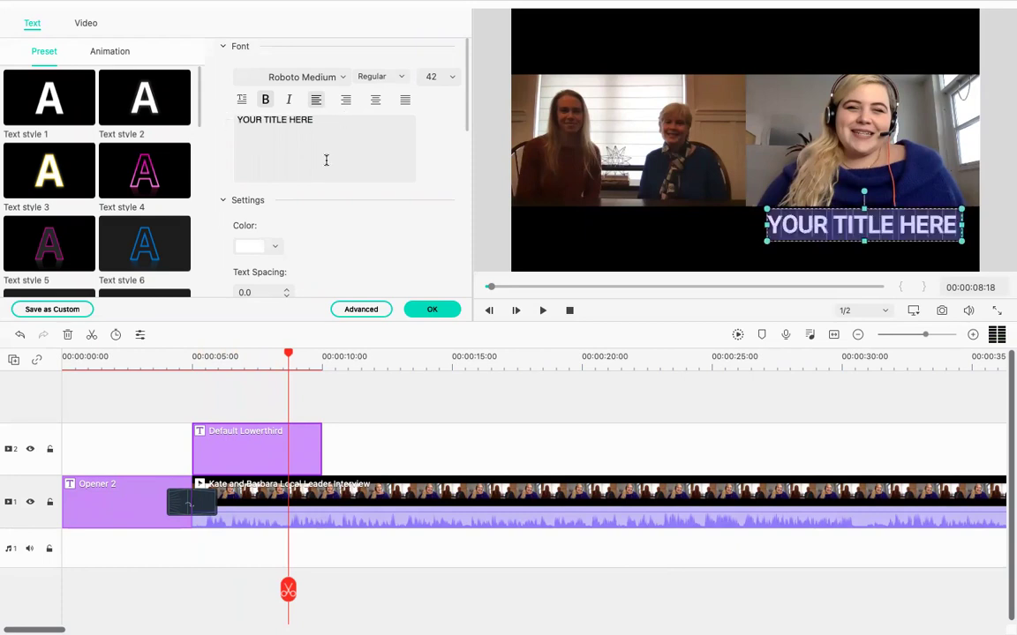
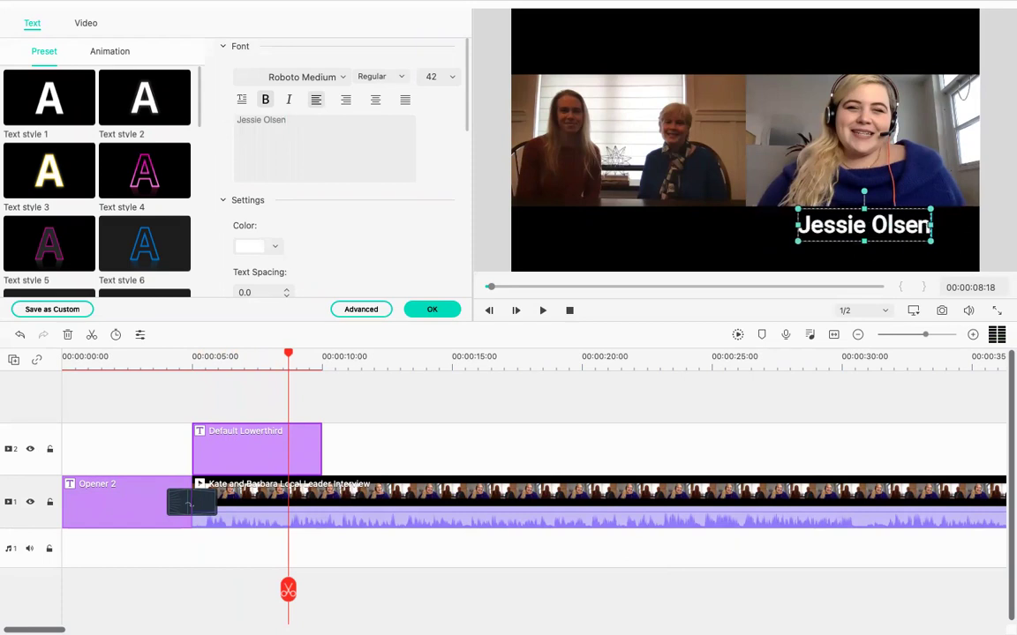
key(Return)
text(Communit)
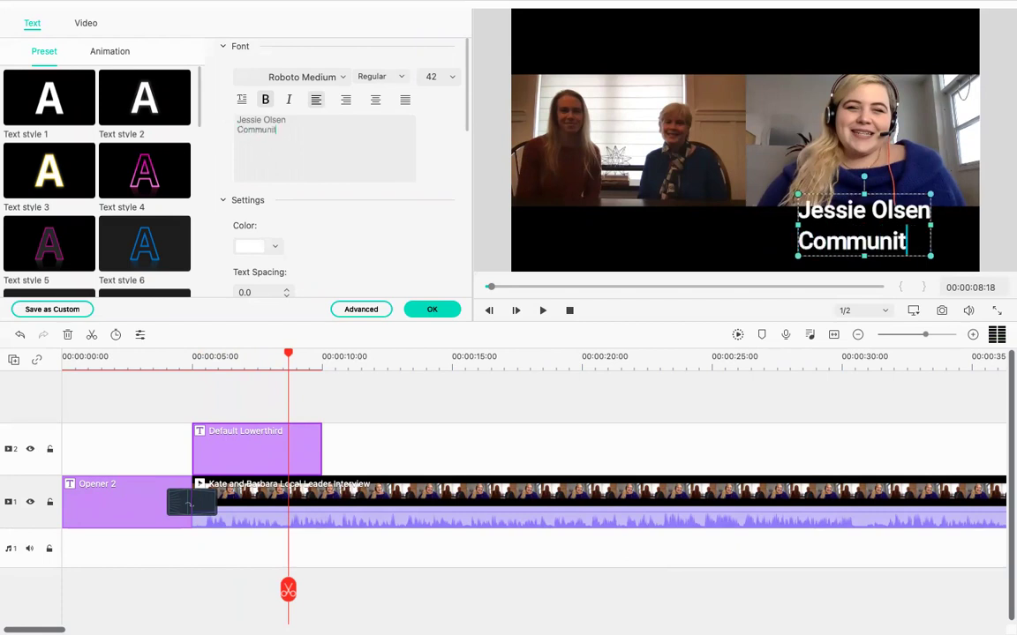
text(y Manager)
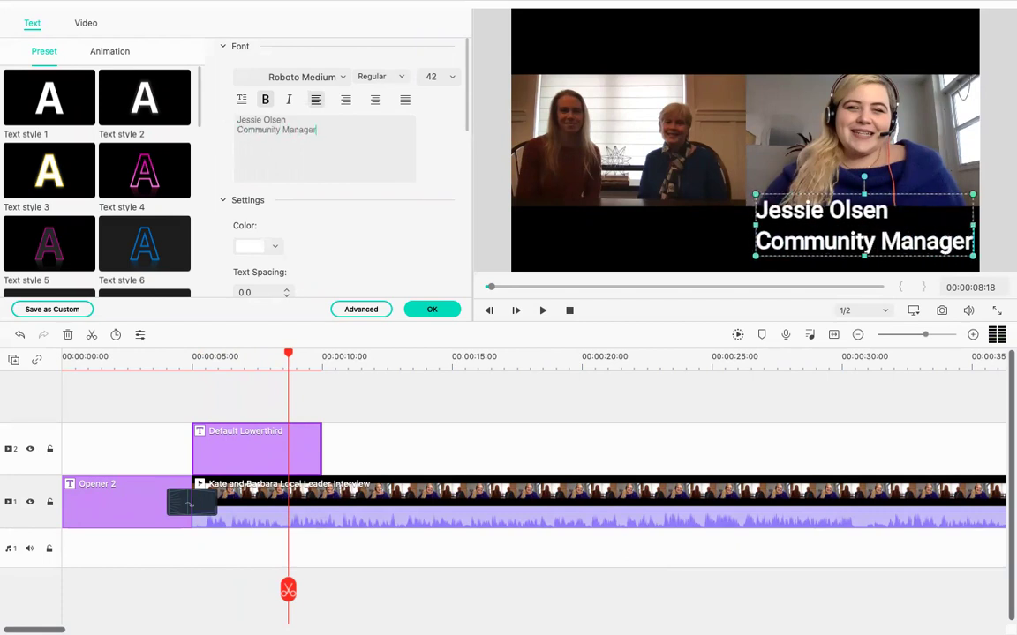
key(Return)
text(Parkbench.com)
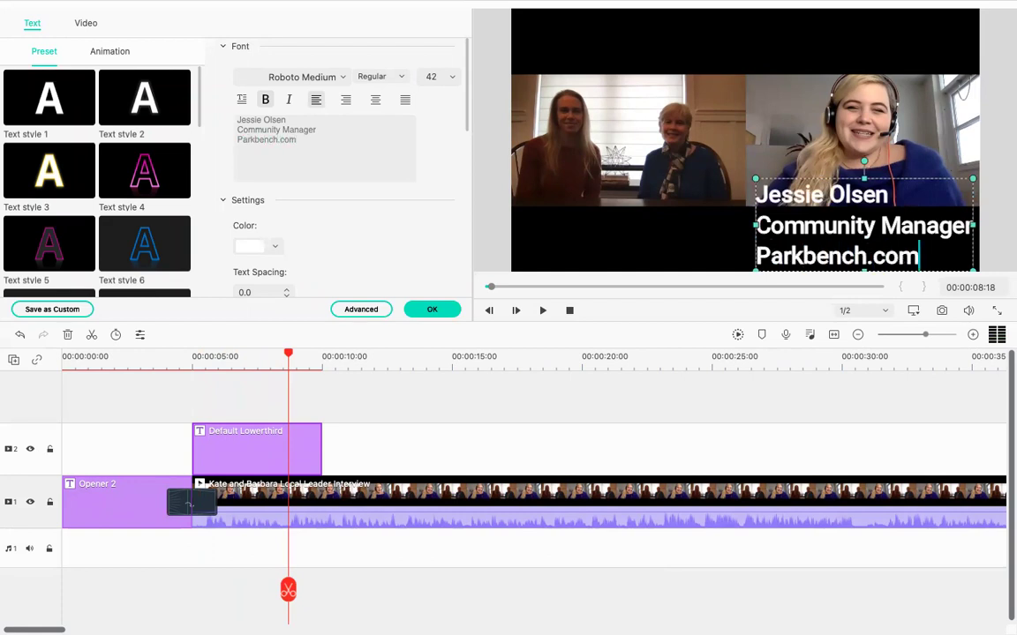
Step: Center-align the three caption lines, resize the text box, and apply the edits
key(ctrl+a)
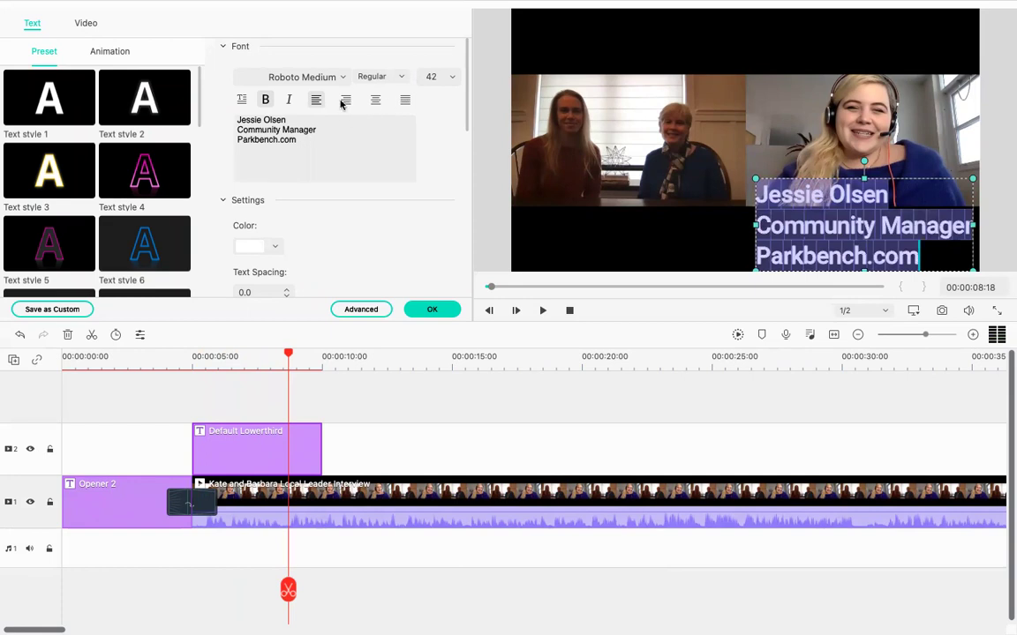
click(374, 102)
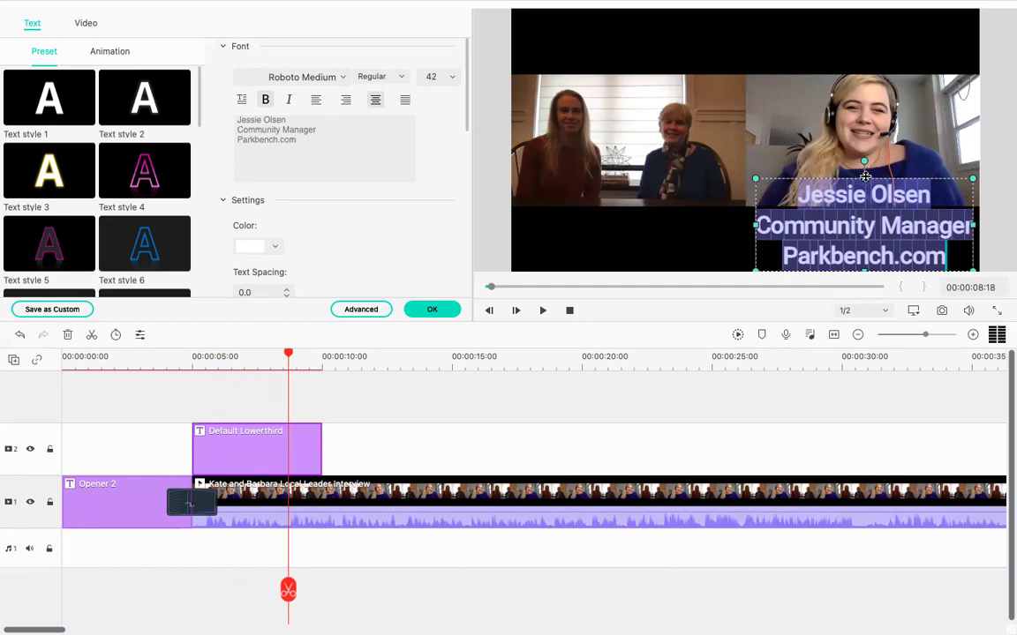
click(868, 209)
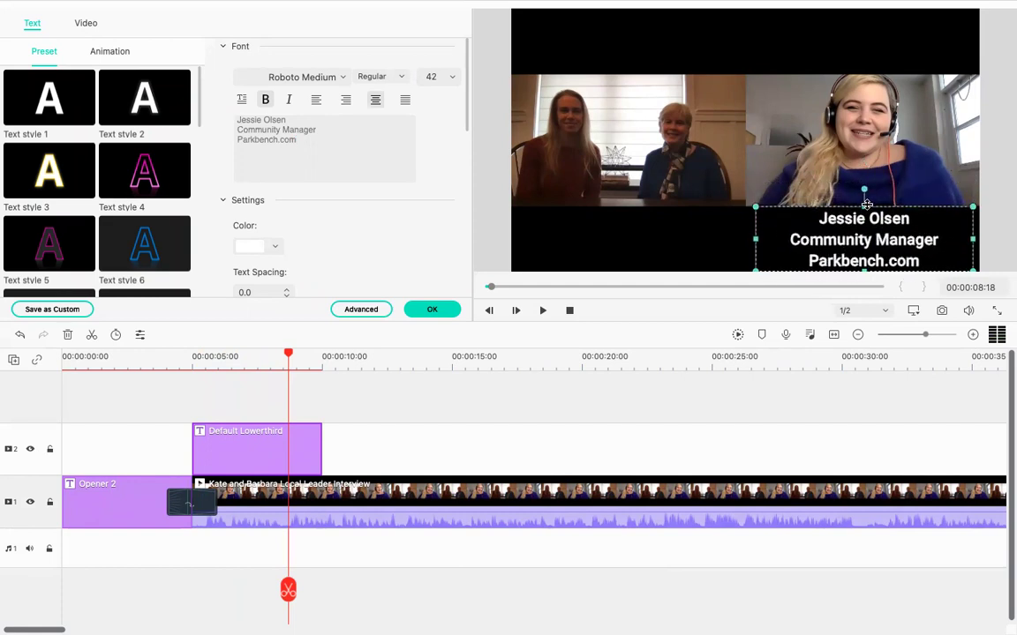
drag(970, 238, 978, 238)
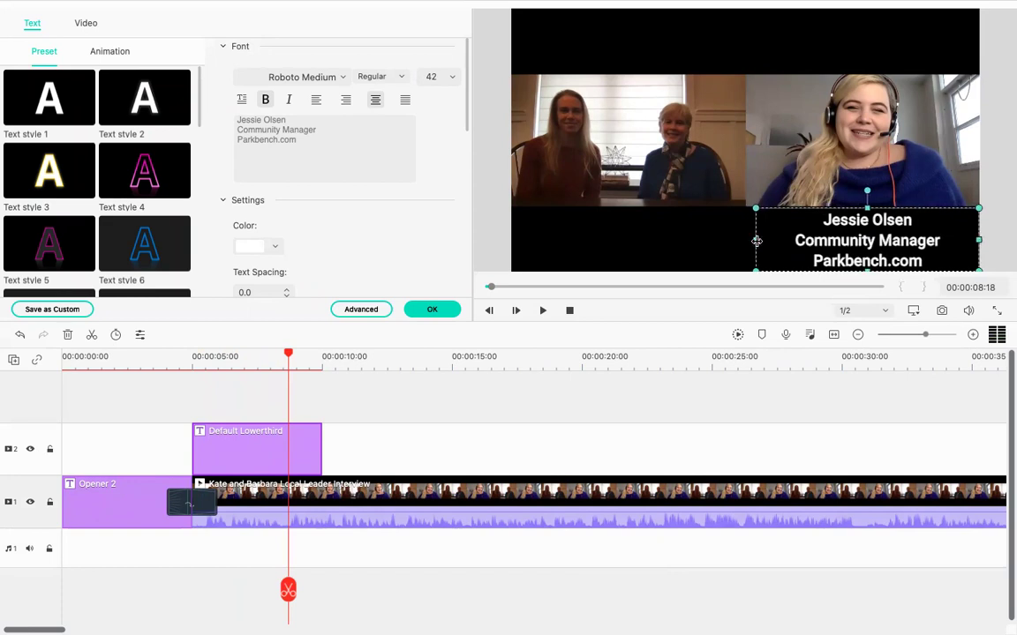
drag(756, 238, 745, 240)
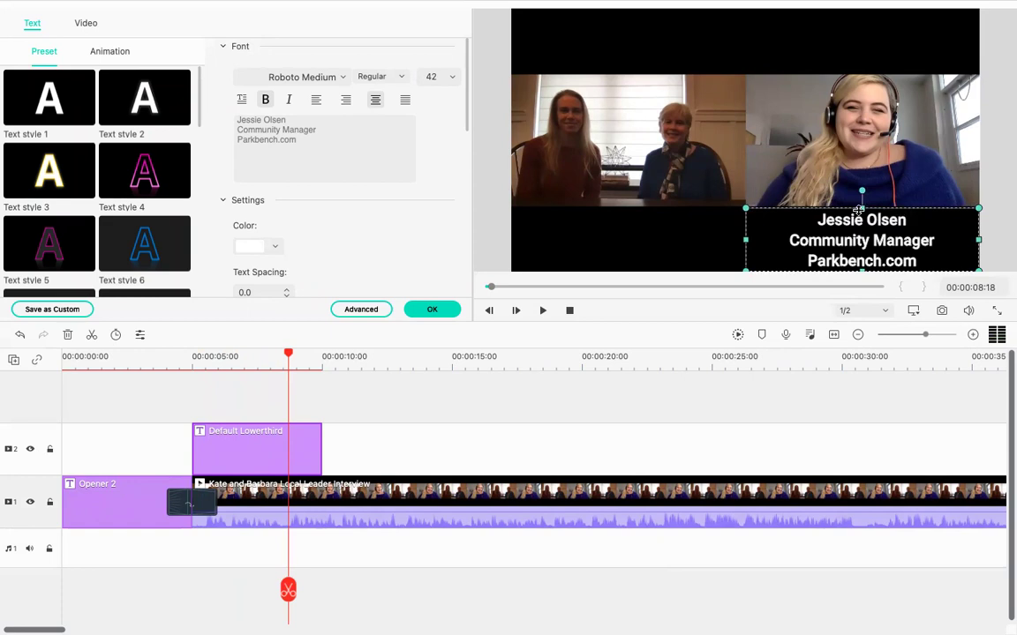
drag(862, 209, 861, 206)
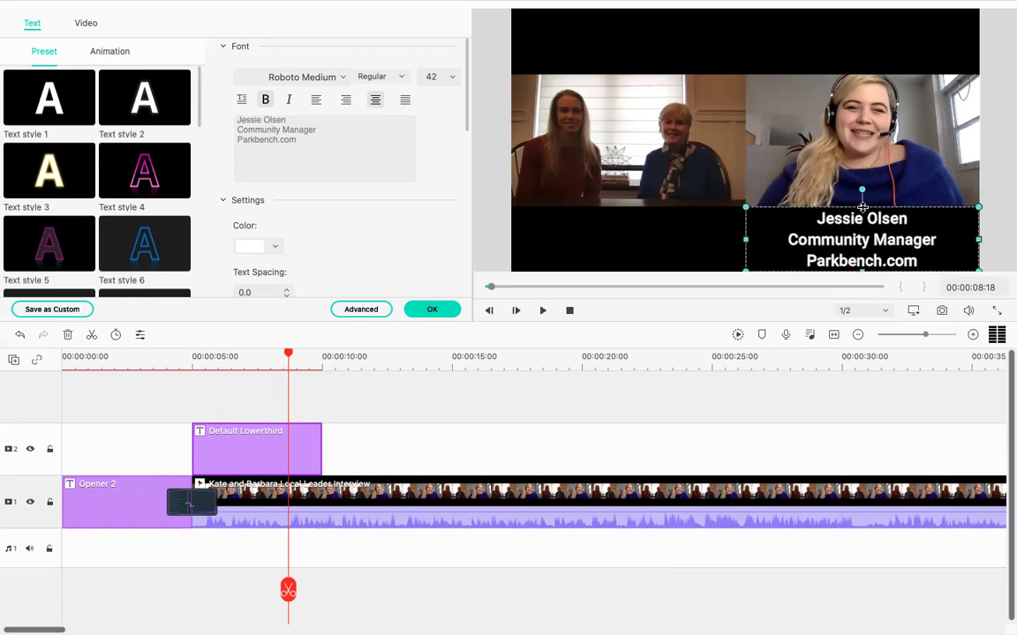
drag(979, 239, 977, 238)
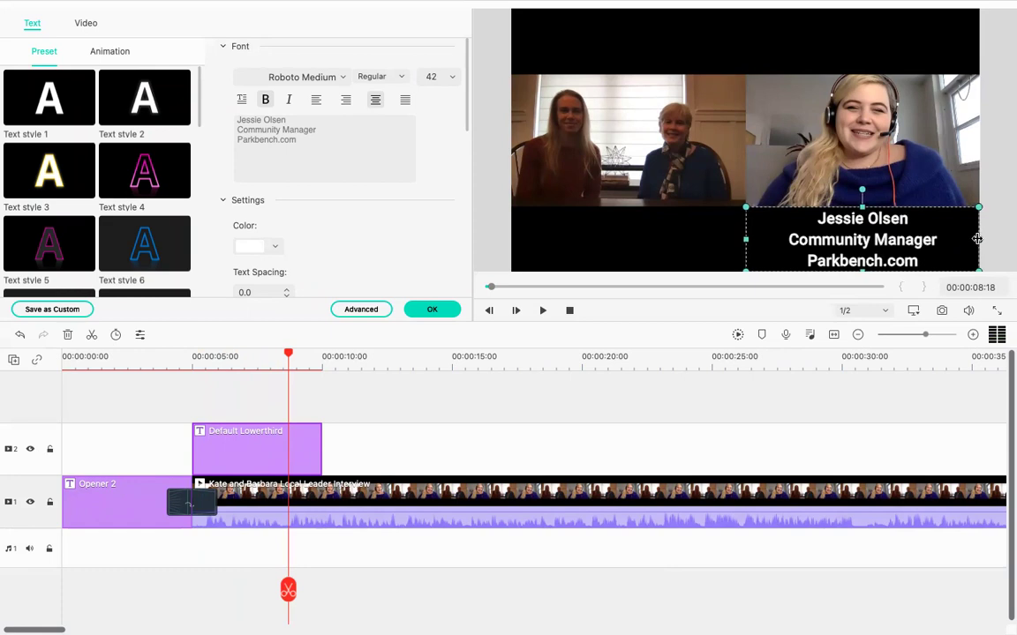
click(431, 309)
Step: Copy the lower-third caption clip from track 2
drag(265, 369, 239, 368)
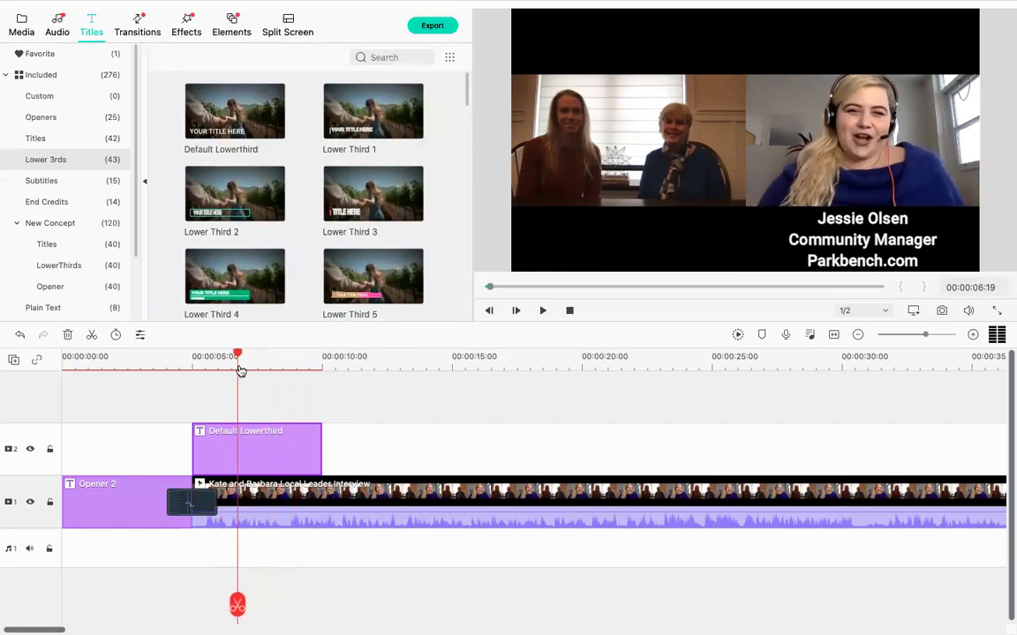
right_click(254, 446)
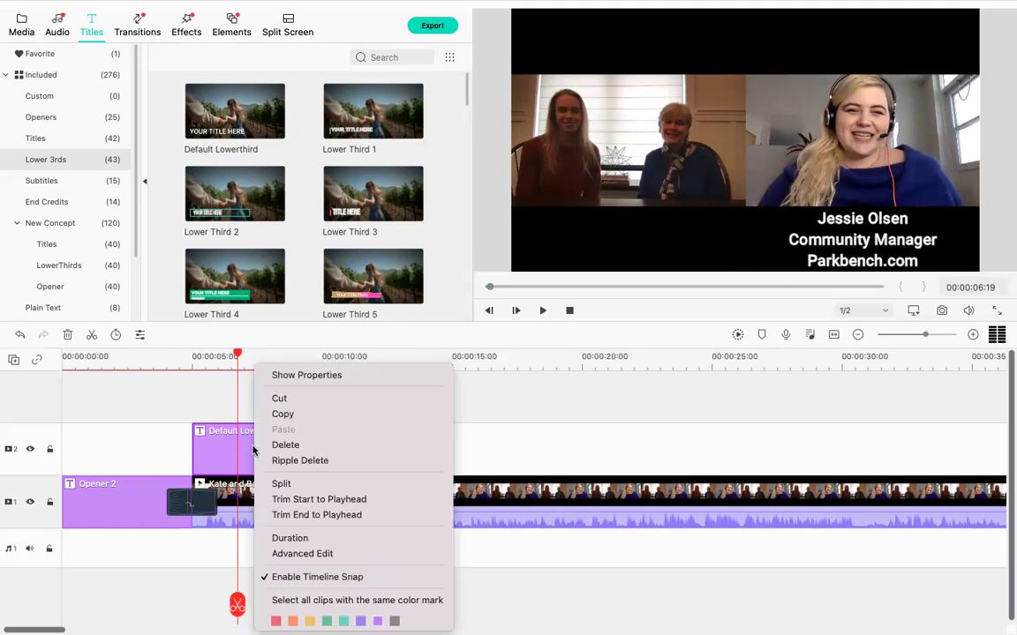
click(285, 414)
click(313, 407)
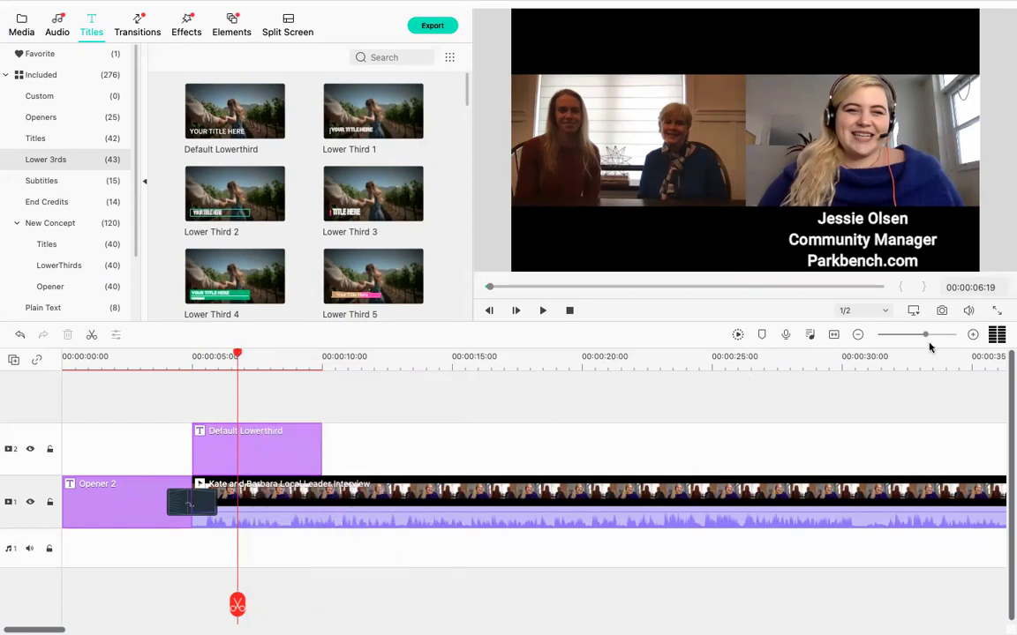
Step: Paste the caption past the interview's end and move it onto a new track 3
drag(926, 336, 900, 335)
drag(68, 358, 536, 380)
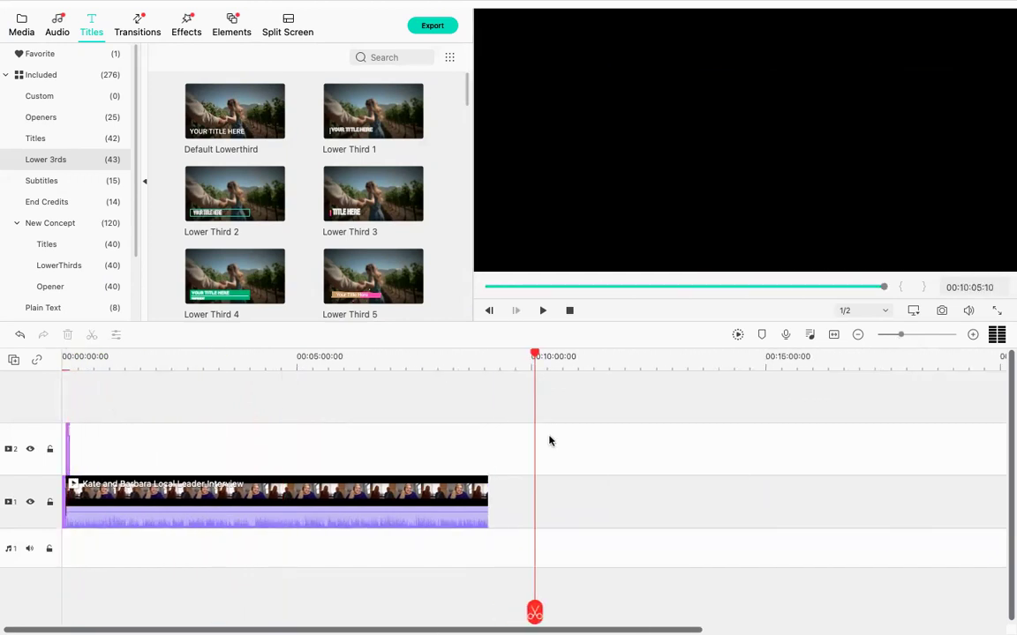
right_click(549, 441)
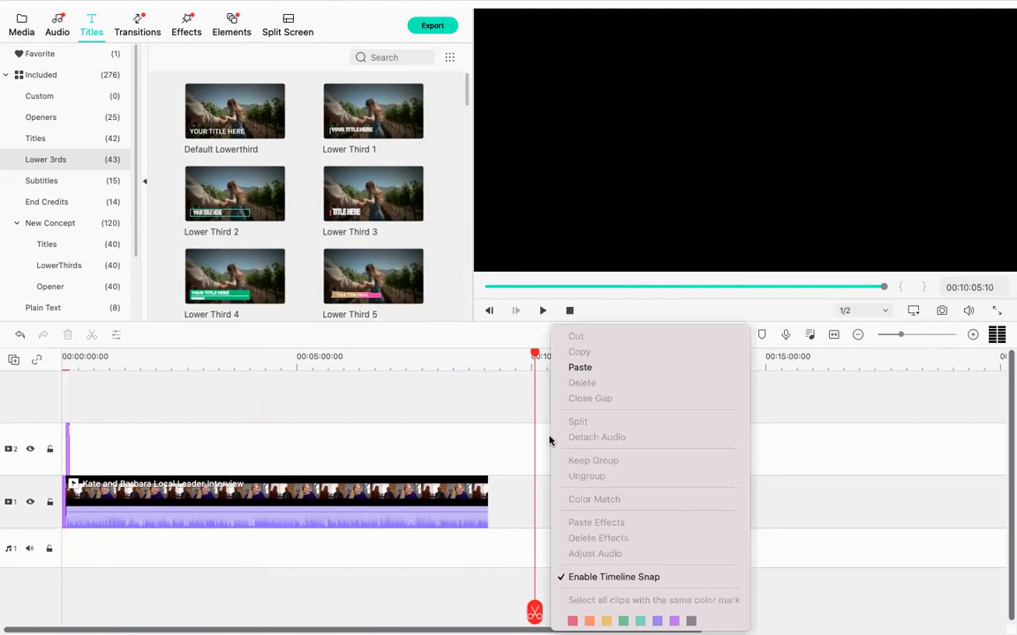
click(584, 368)
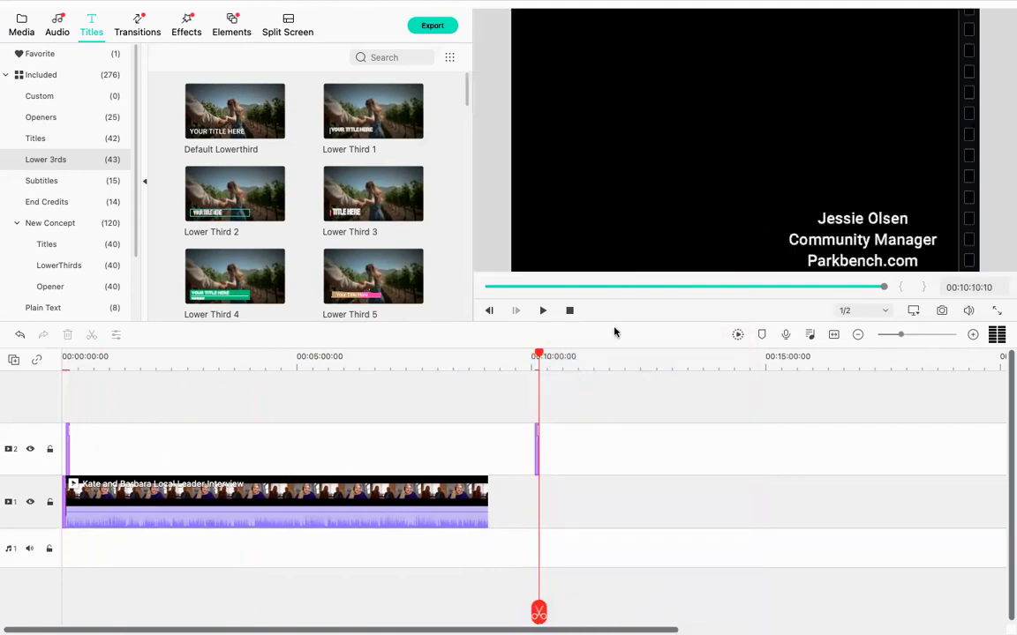
drag(901, 336, 907, 335)
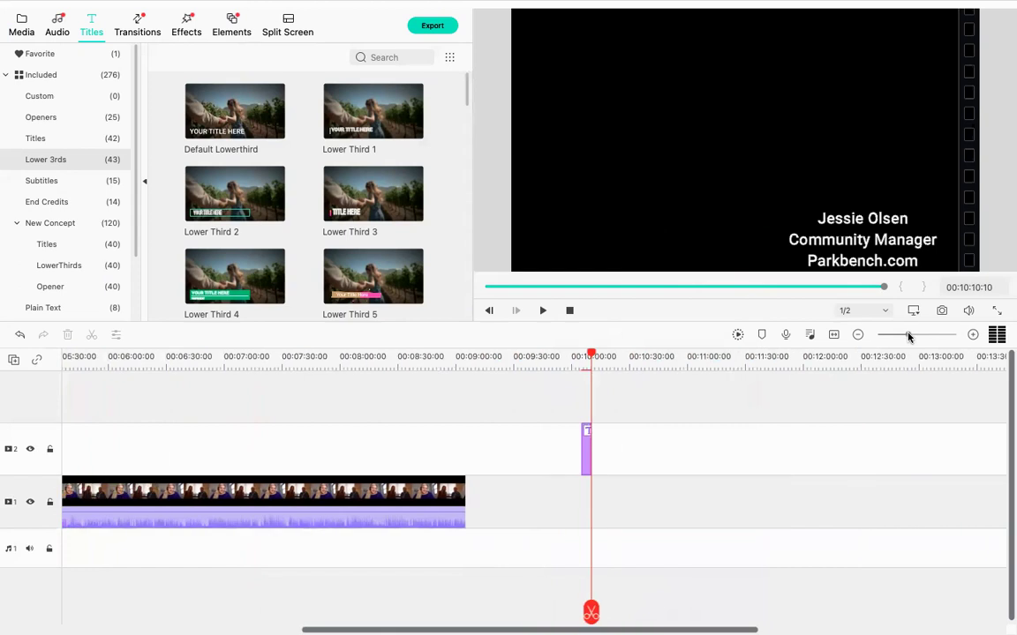
drag(585, 442, 103, 402)
Step: Slide the track-3 caption to the start above the original, then play and pause to check
scroll(325, 408, left, 10)
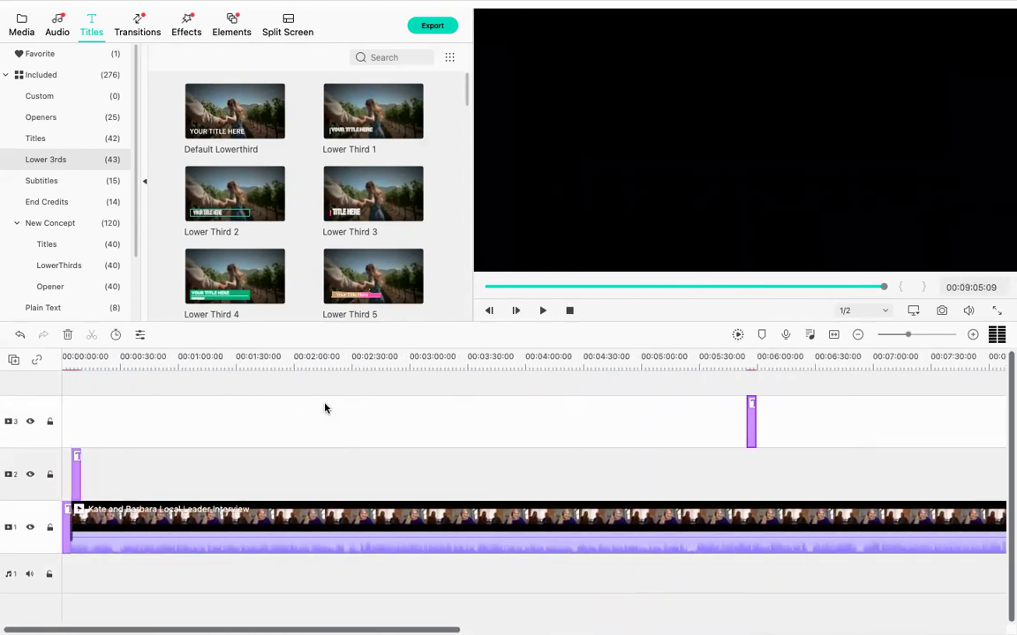
drag(751, 421, 76, 421)
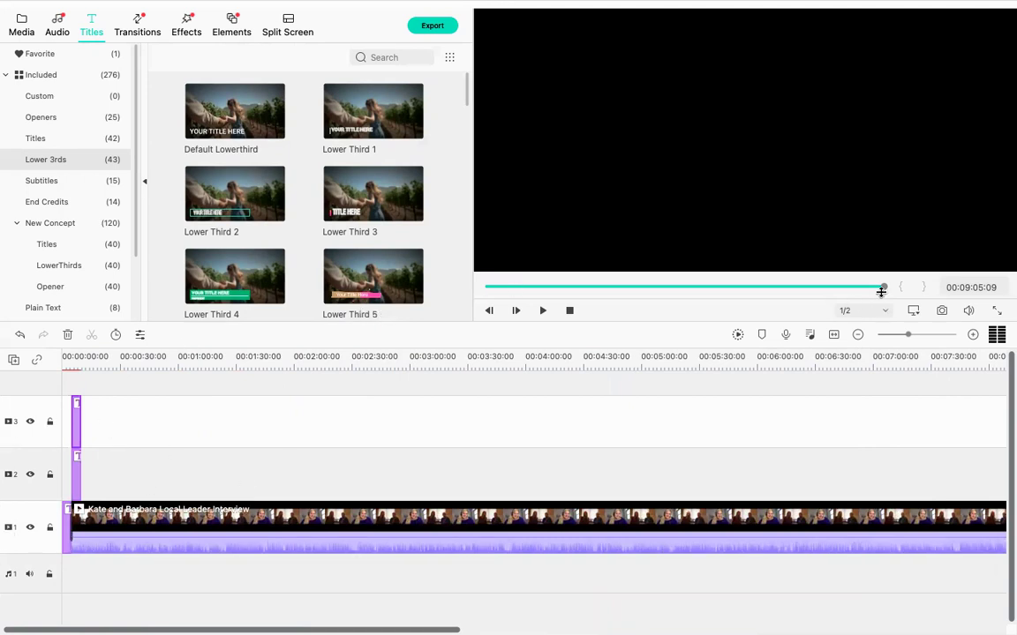
drag(883, 287, 486, 297)
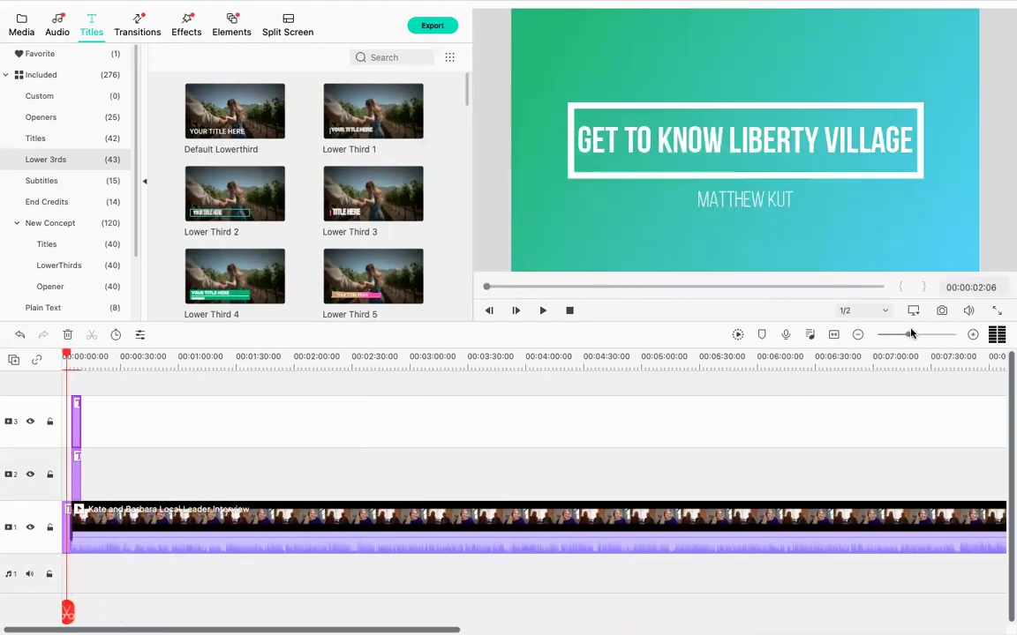
drag(910, 336, 919, 336)
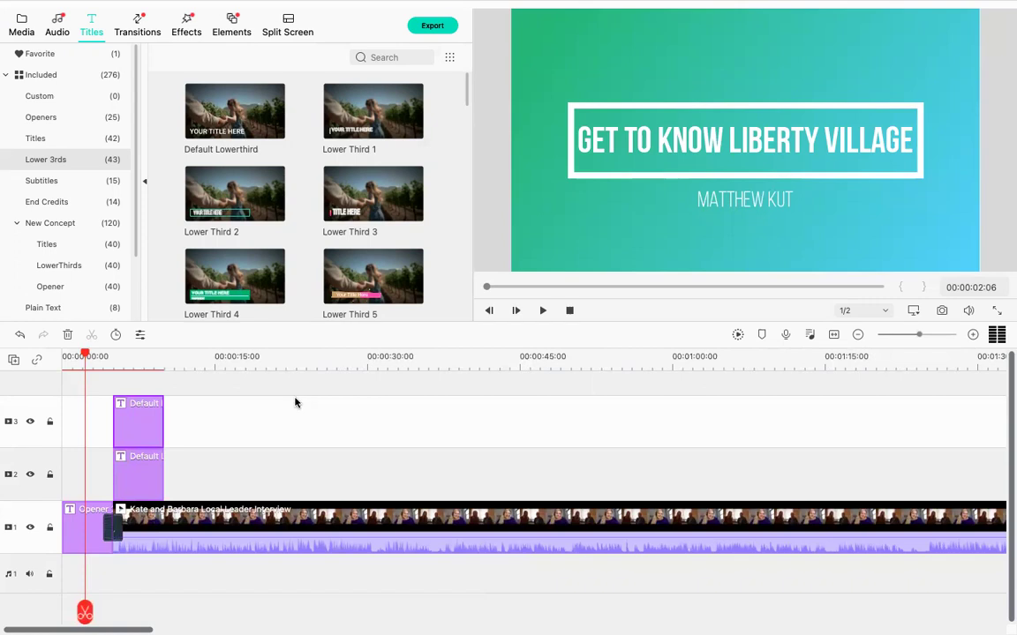
click(543, 311)
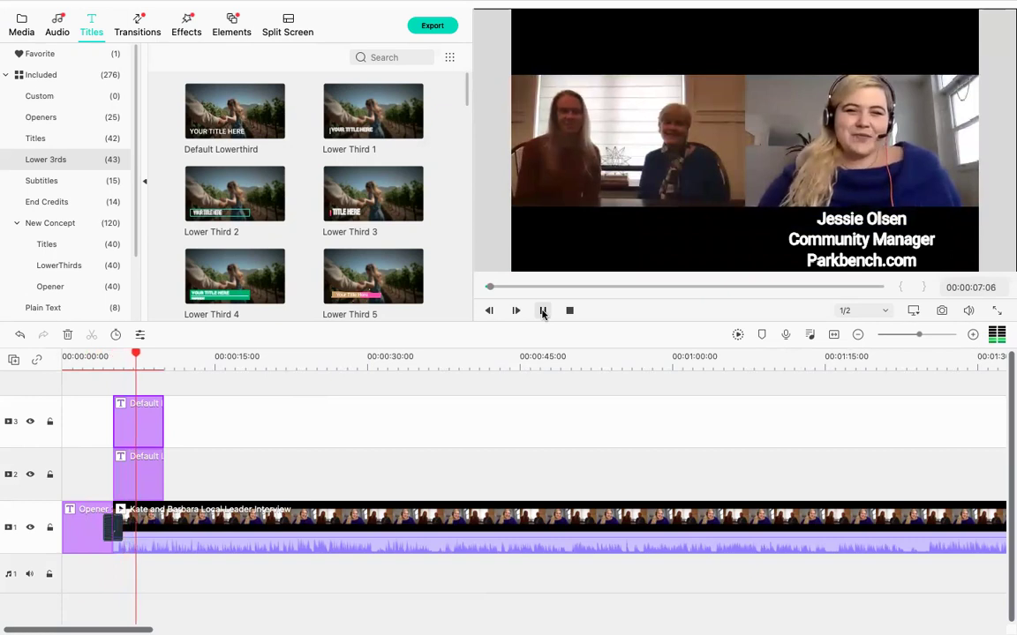
click(543, 311)
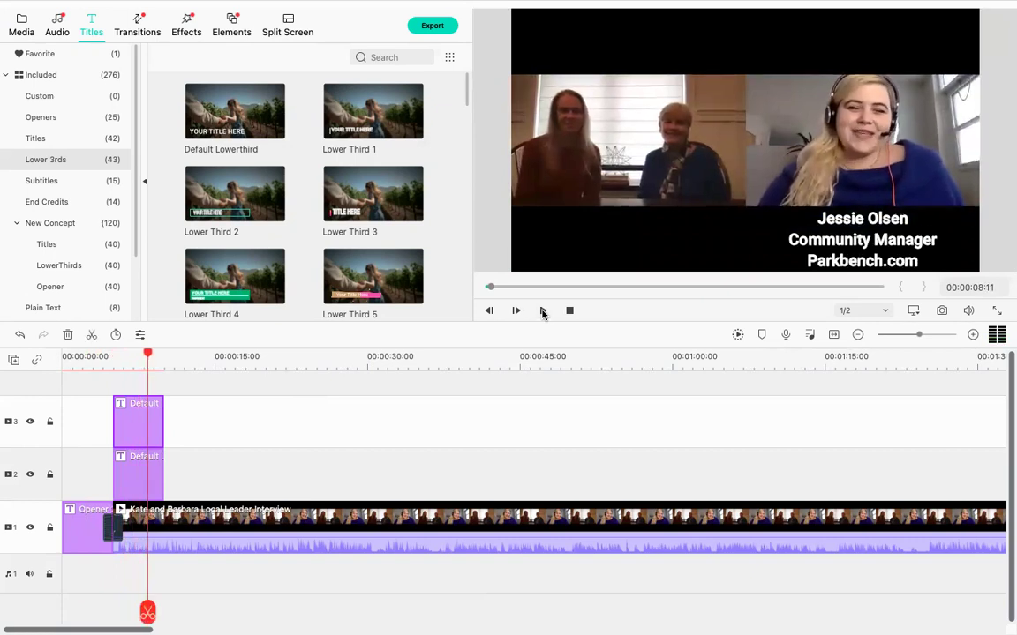
Step: Move the copied caption left under the guests and replace its first line with 'Test Interviewee'
double_click(133, 419)
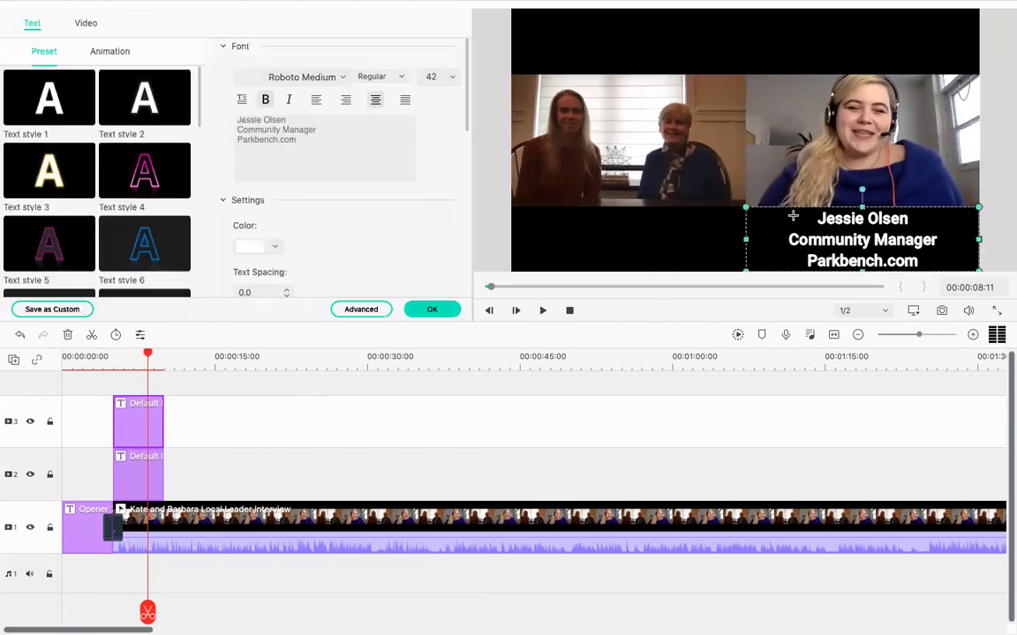
drag(764, 209, 561, 213)
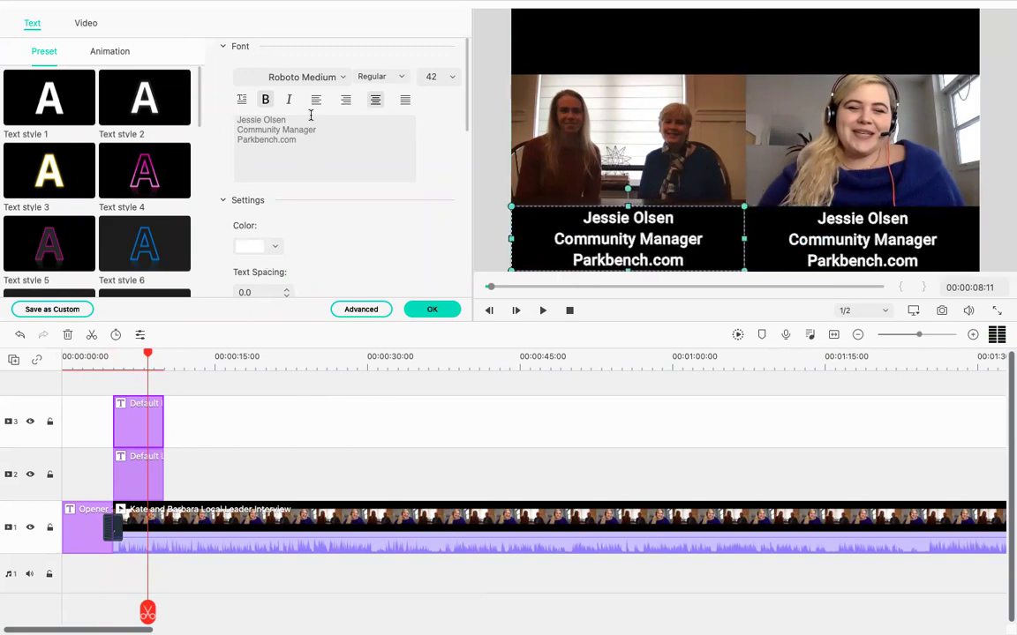
drag(294, 119, 220, 121)
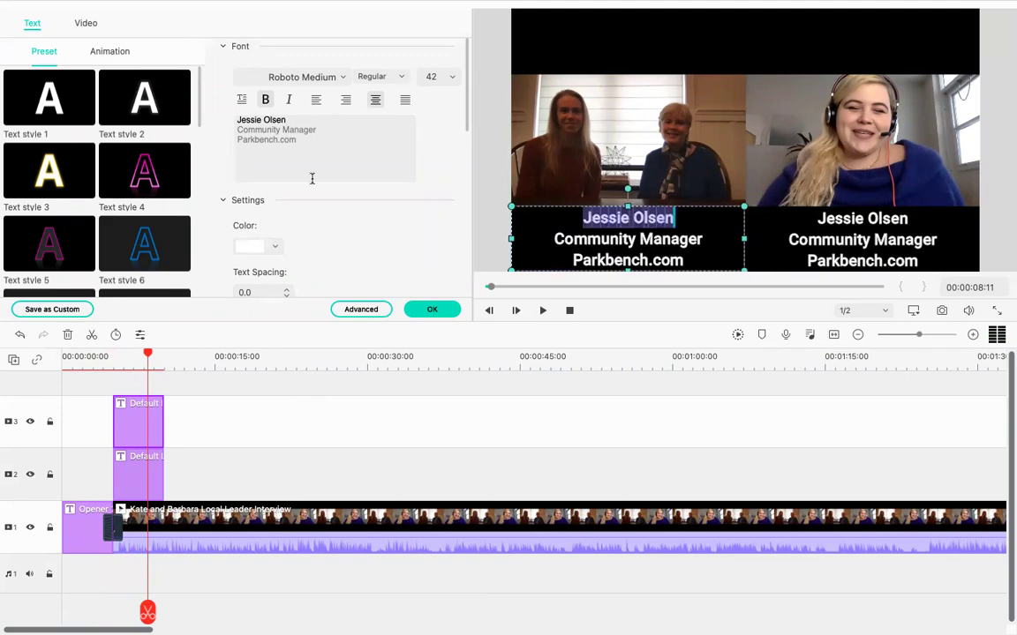
text(Test Interviewee)
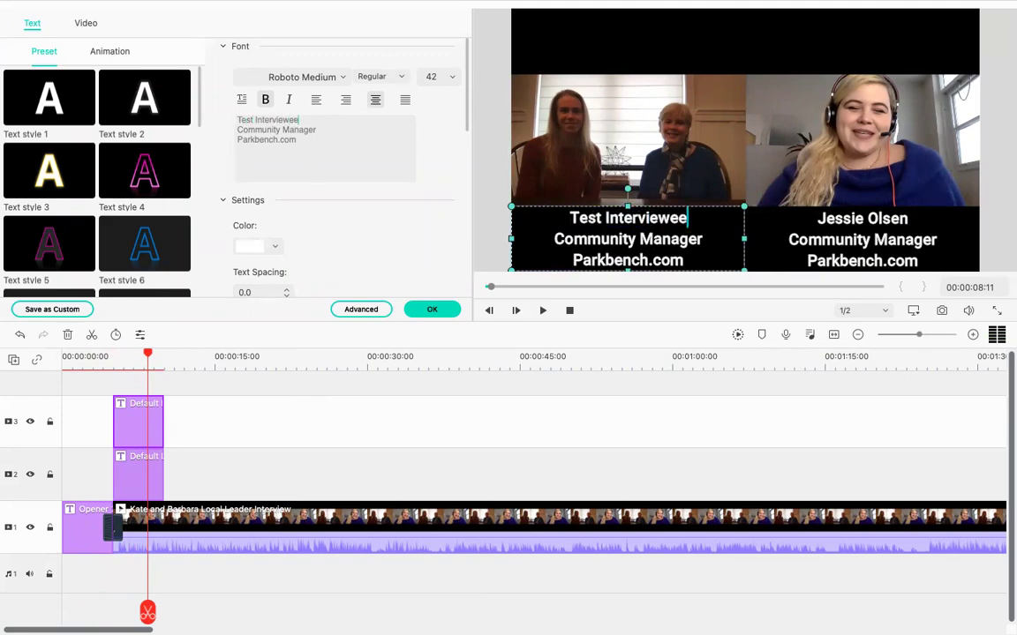
key(Right)
key(shift+Down)
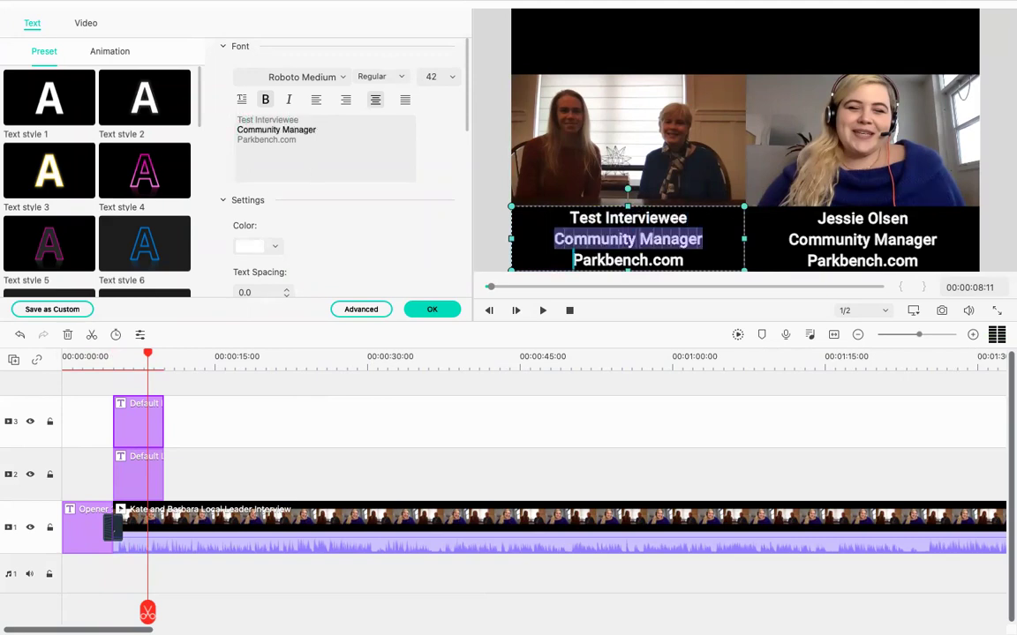
text(Test BusinessParkbench.com)
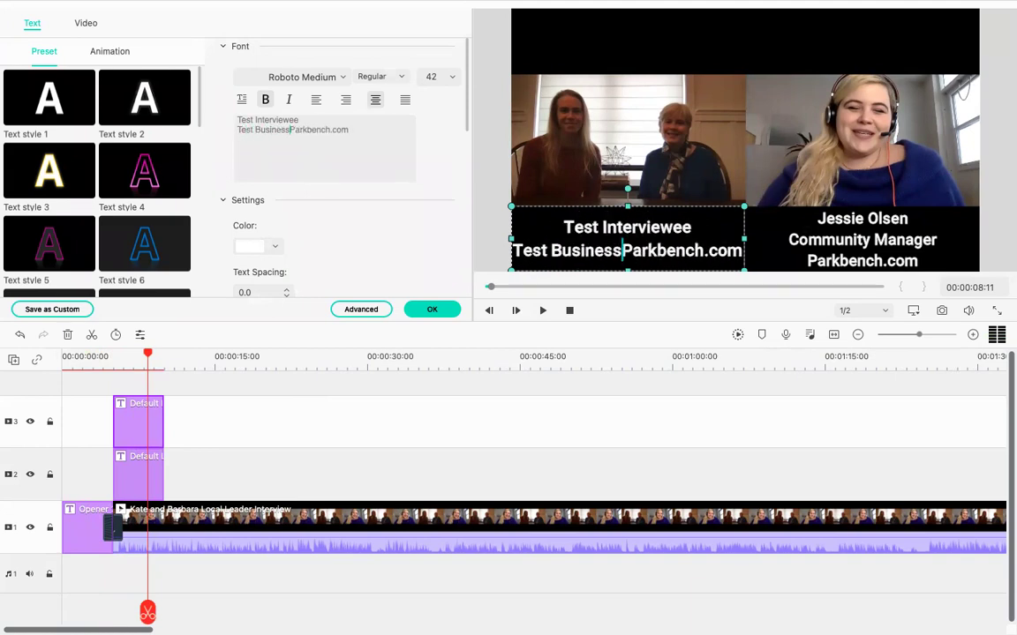
Step: Finish the lines as 'Test Owner' and 'Test Business', then apply the caption changes
key(Return)
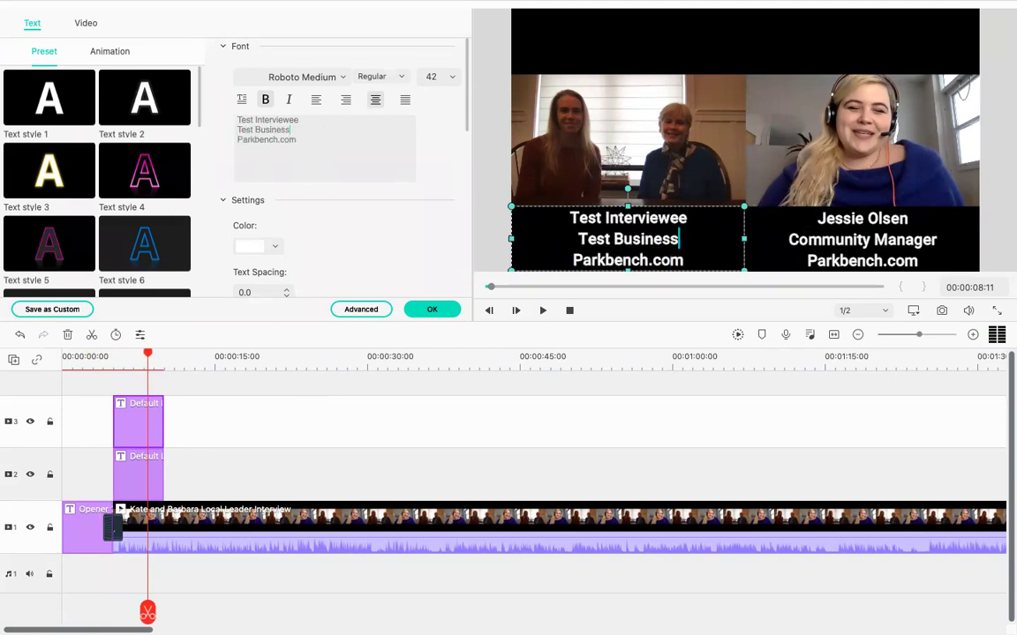
key(Left)
key(shift+Left)
key(shift+Left)
key(shift+Left)
key(shift+Left)
key(shift+Left)
key(shift+Left)
key(shift+Left)
key(shift+Left)
text(Cwner)
key(Right)
key(shift+End)
text(Test Business)
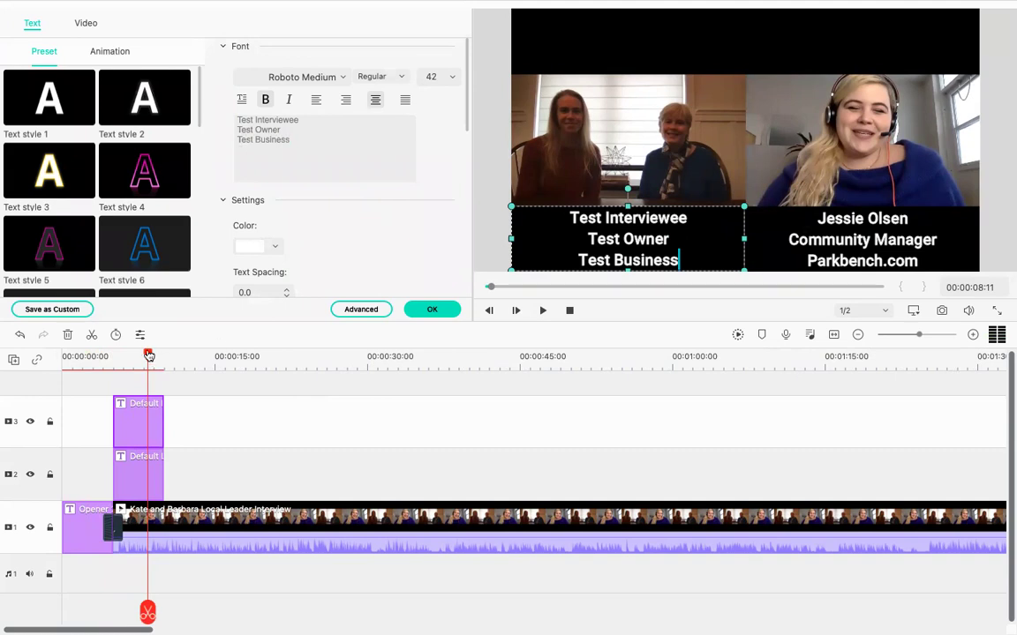
click(75, 358)
drag(75, 358, 61, 359)
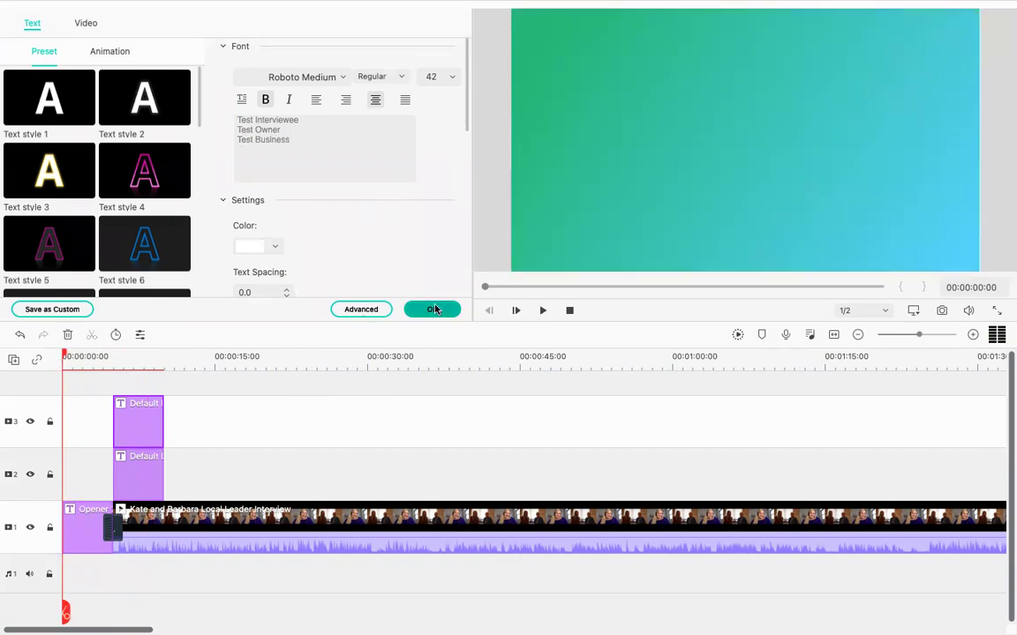
click(432, 309)
Step: Play the opening and scrub between about 5 and 12 seconds to inspect caption timing
click(544, 311)
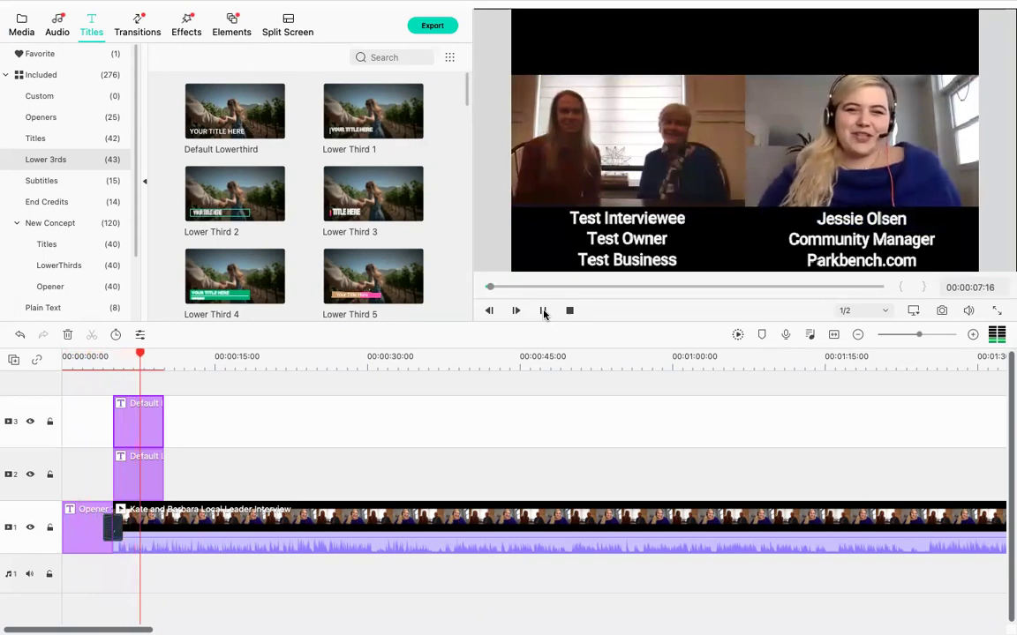
click(543, 311)
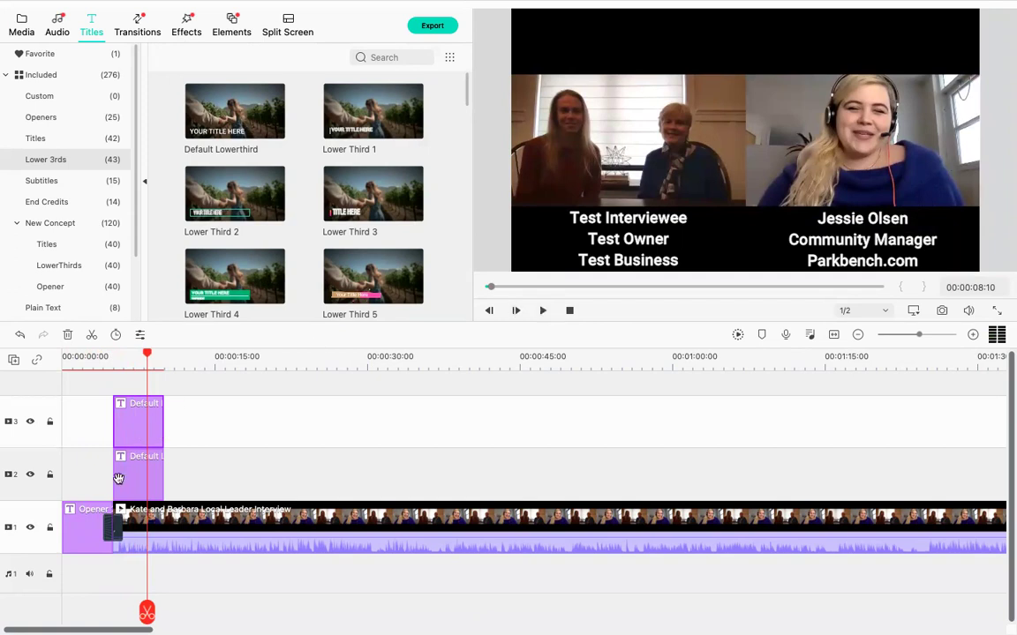
click(226, 401)
drag(146, 351, 113, 354)
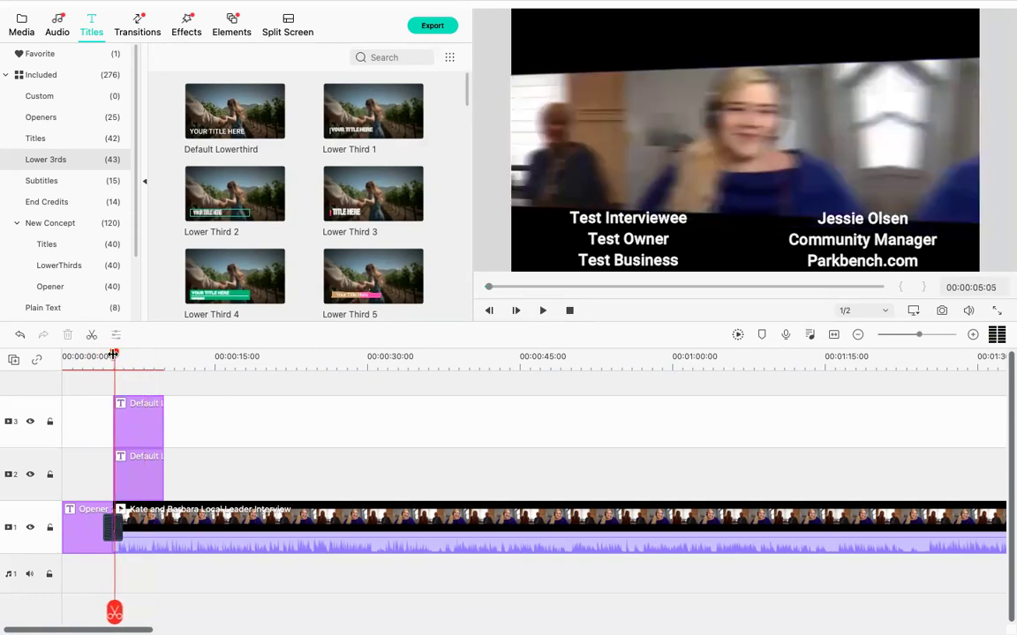
drag(114, 354, 187, 356)
Step: Shift both caption clips slightly later together and replay from the start to review
click(130, 474)
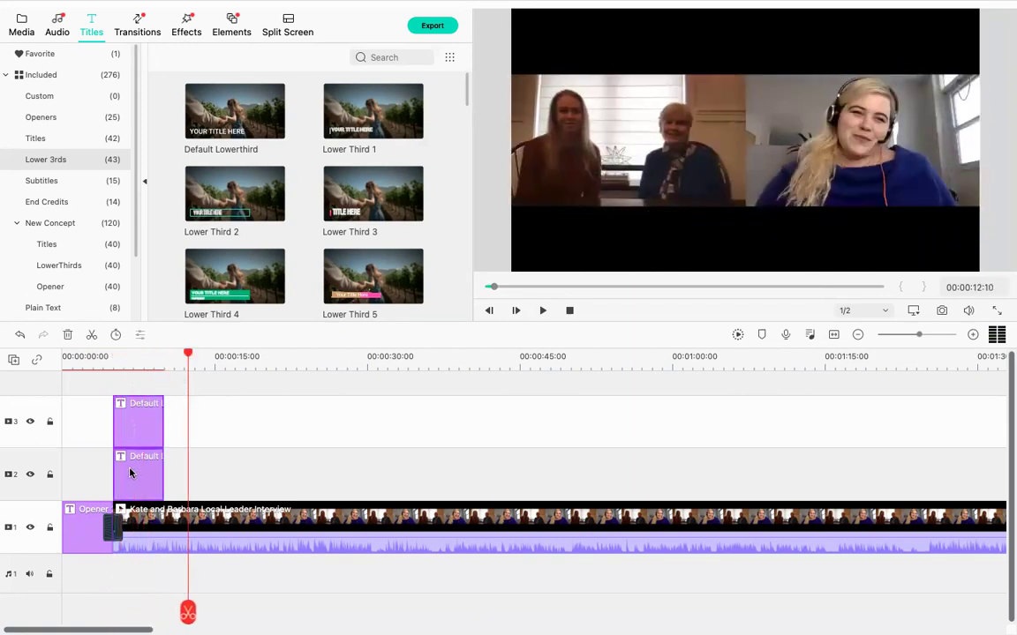
drag(135, 465, 146, 472)
drag(190, 356, 63, 357)
click(542, 310)
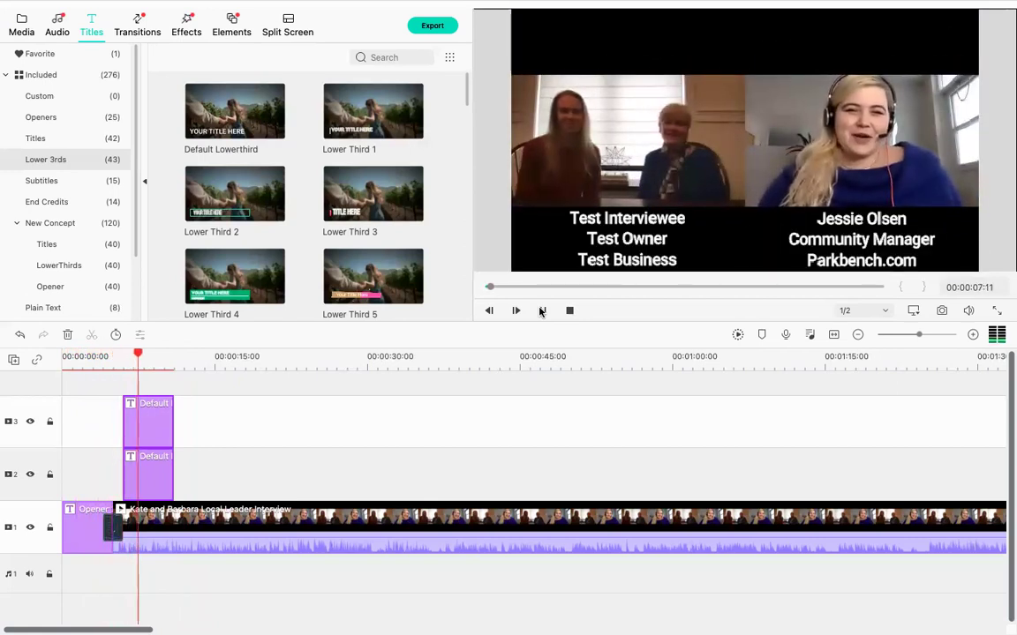
click(542, 310)
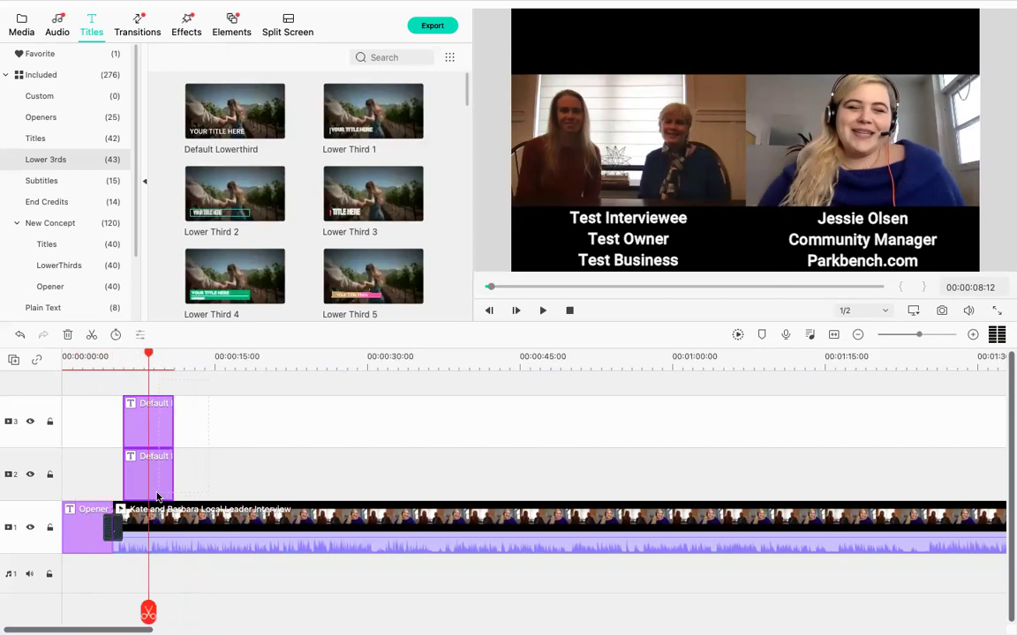
mouse_move(158, 488)
mouse_down()
mouse_move(327, 476)
mouse_move(158, 480)
mouse_up()
click(544, 312)
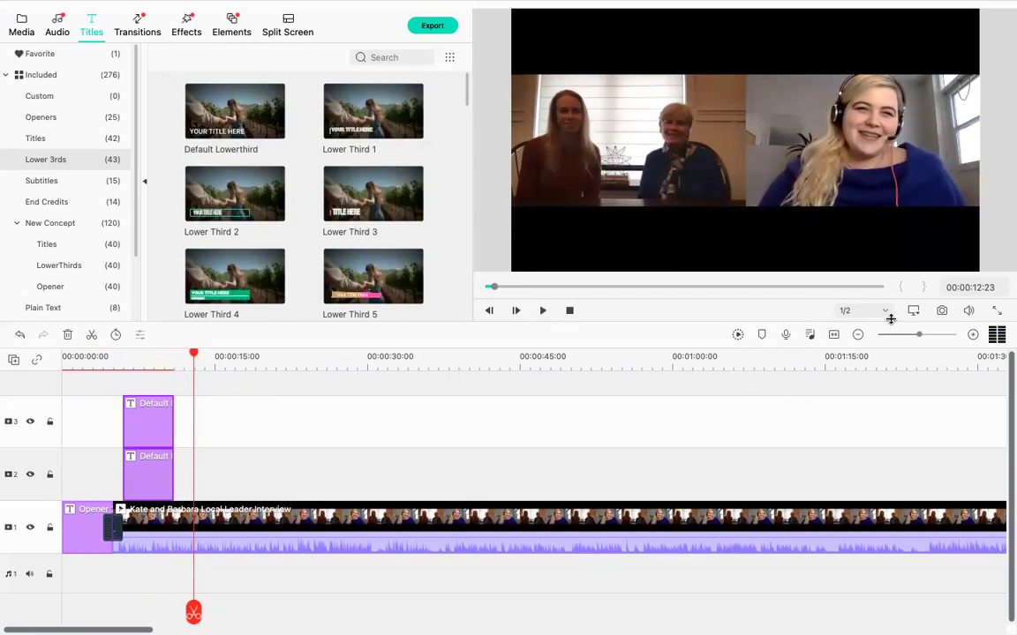
Step: Stretch both caption clips to the interview's end (about 00:09:05:10), then return the playhead to 0
drag(917, 335, 914, 337)
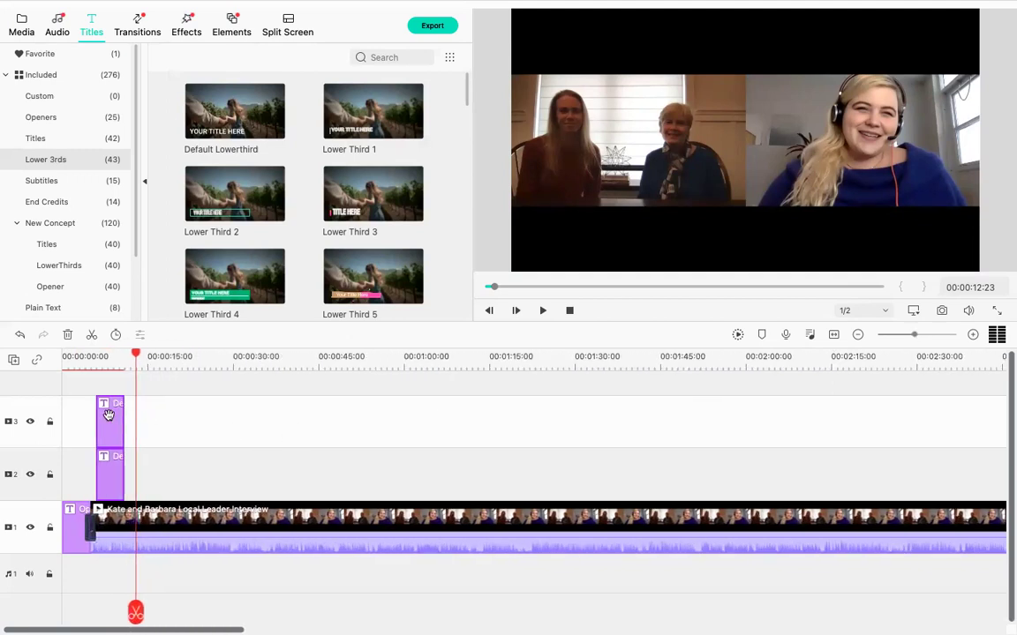
drag(122, 420, 910, 406)
drag(120, 472, 911, 416)
drag(913, 336, 904, 335)
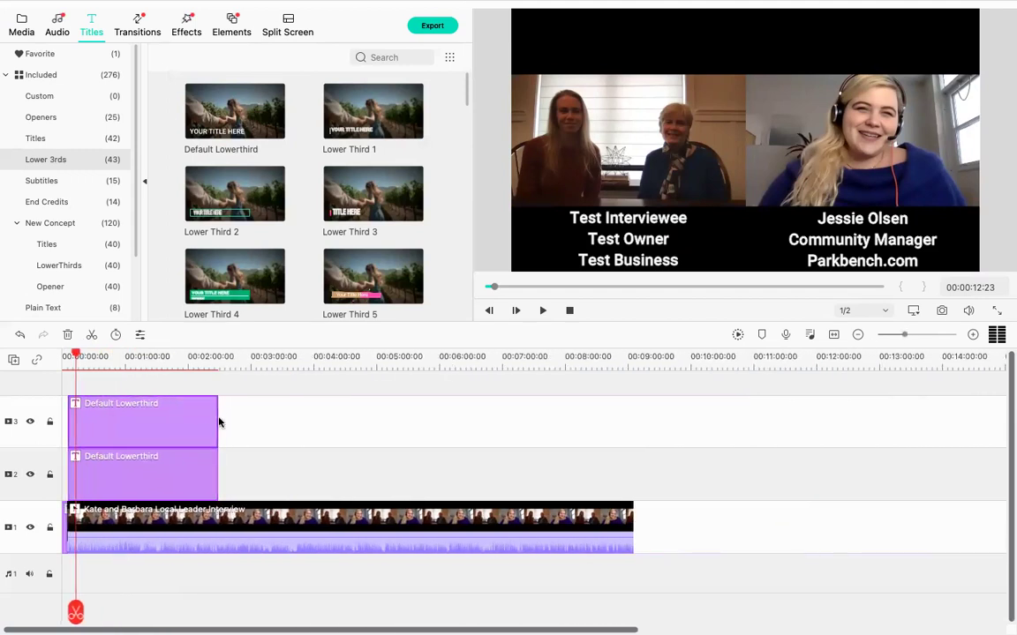
drag(219, 422, 632, 421)
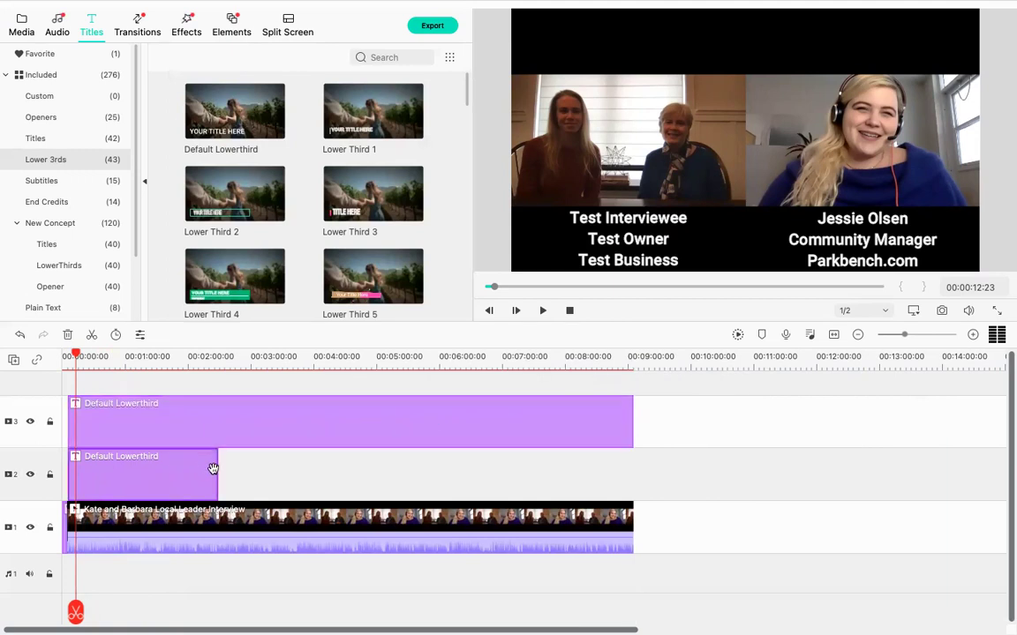
drag(216, 467, 630, 464)
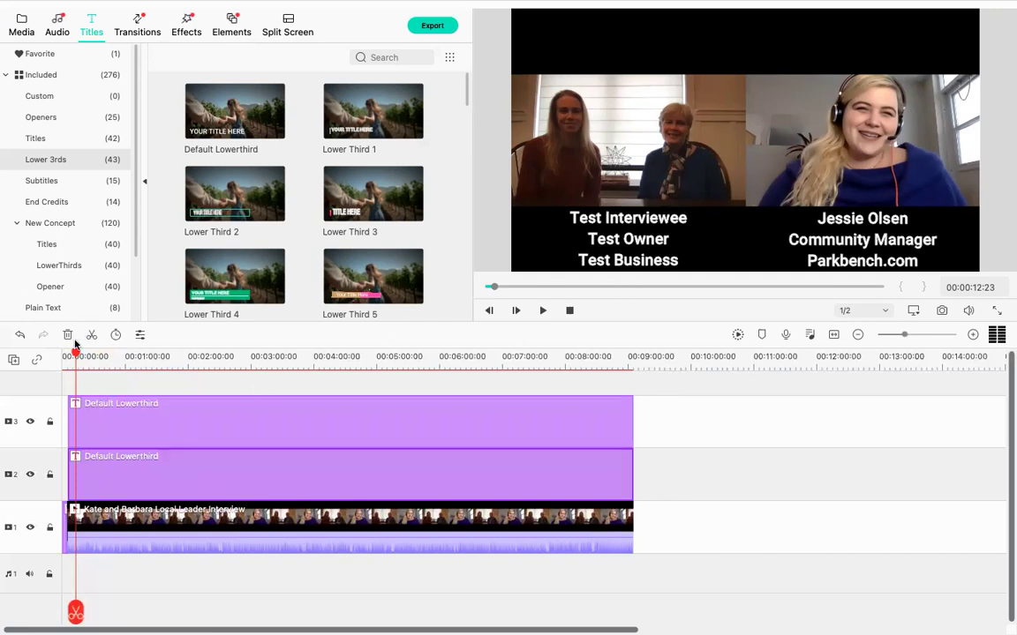
drag(75, 353, 38, 397)
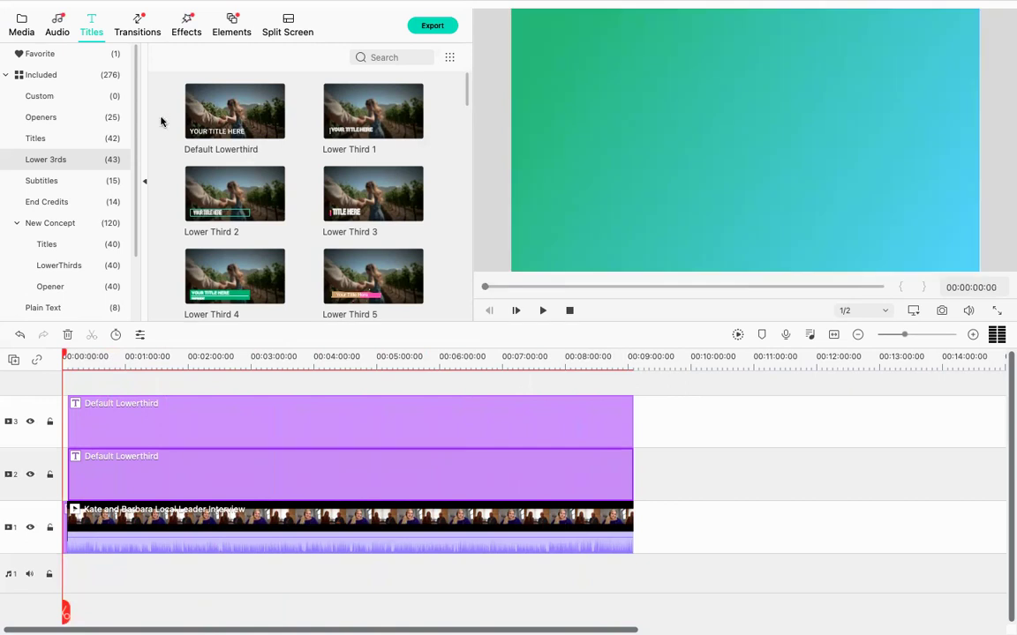
Step: Switch to the project media and preview the BALL-Logo image
click(19, 31)
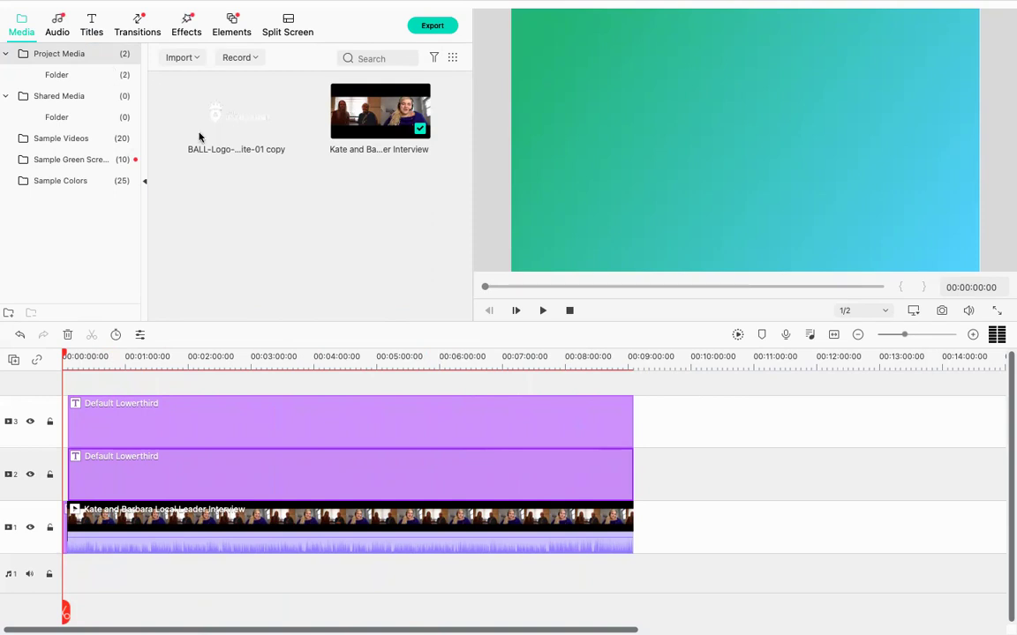
click(248, 125)
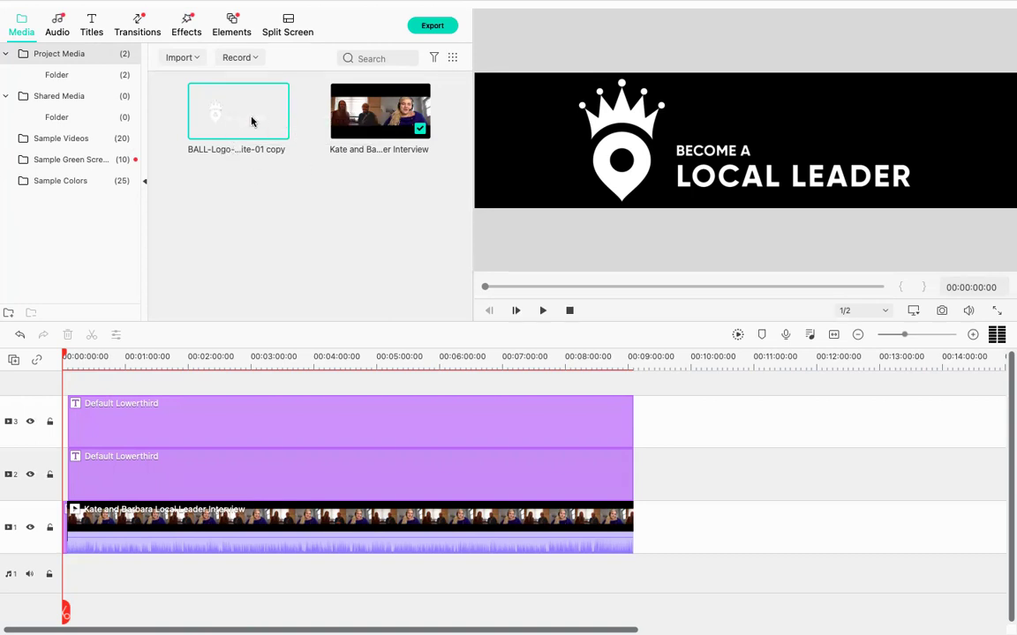
Step: Place the BALL-Logo on a new track 4 at the start, then play and pause to check it
drag(144, 359, 74, 380)
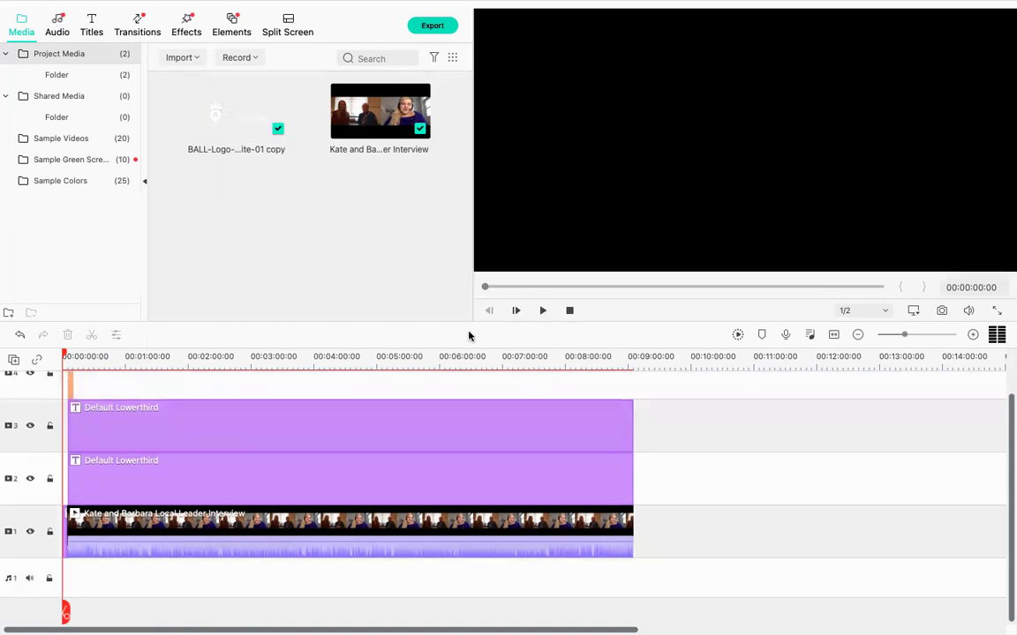
scroll(558, 446, up, 1)
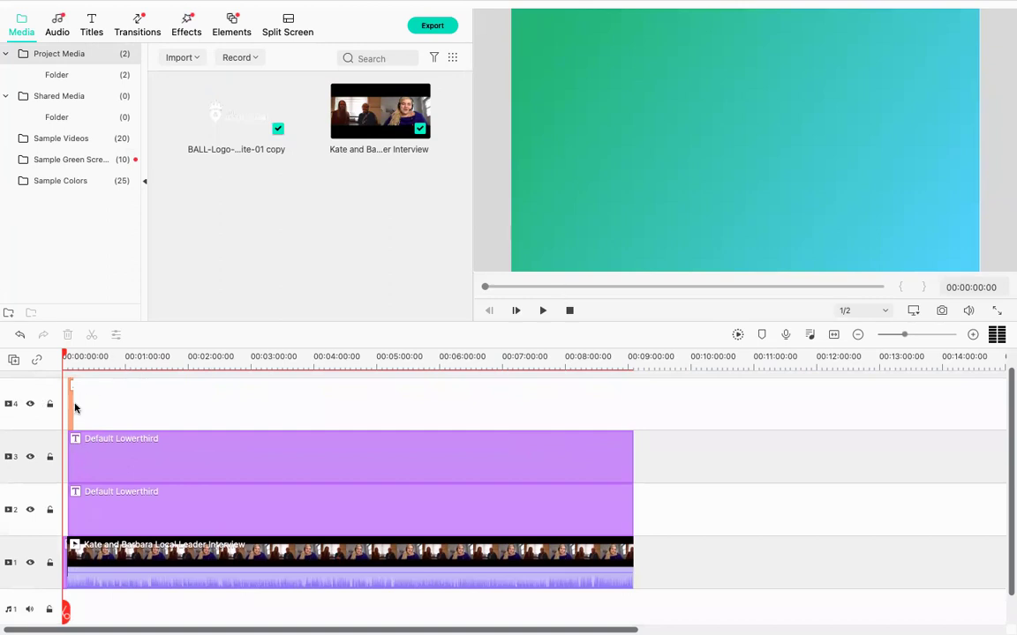
drag(906, 335, 923, 335)
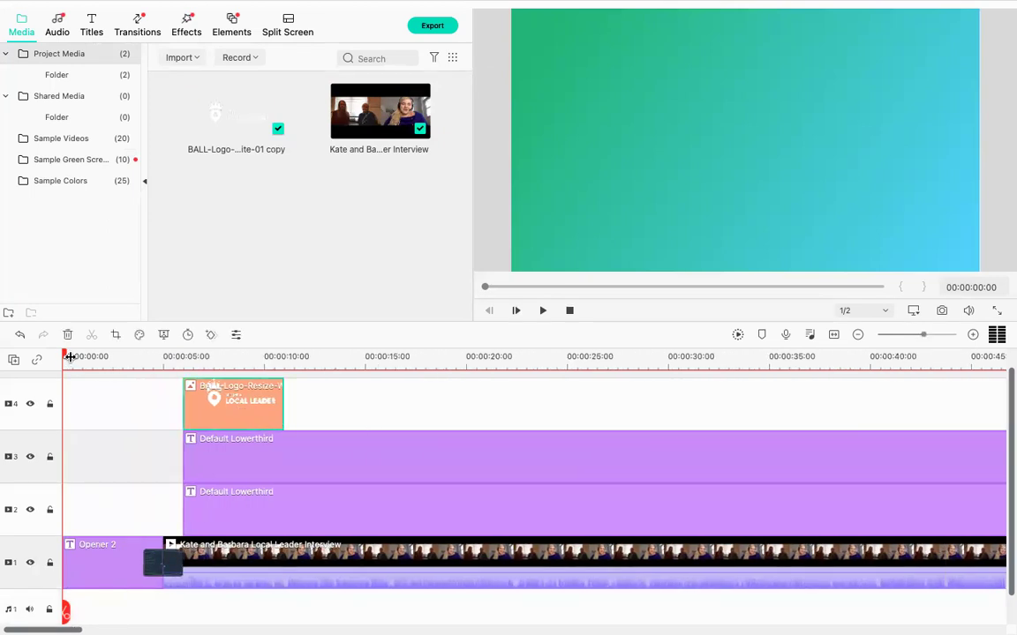
drag(63, 356, 89, 359)
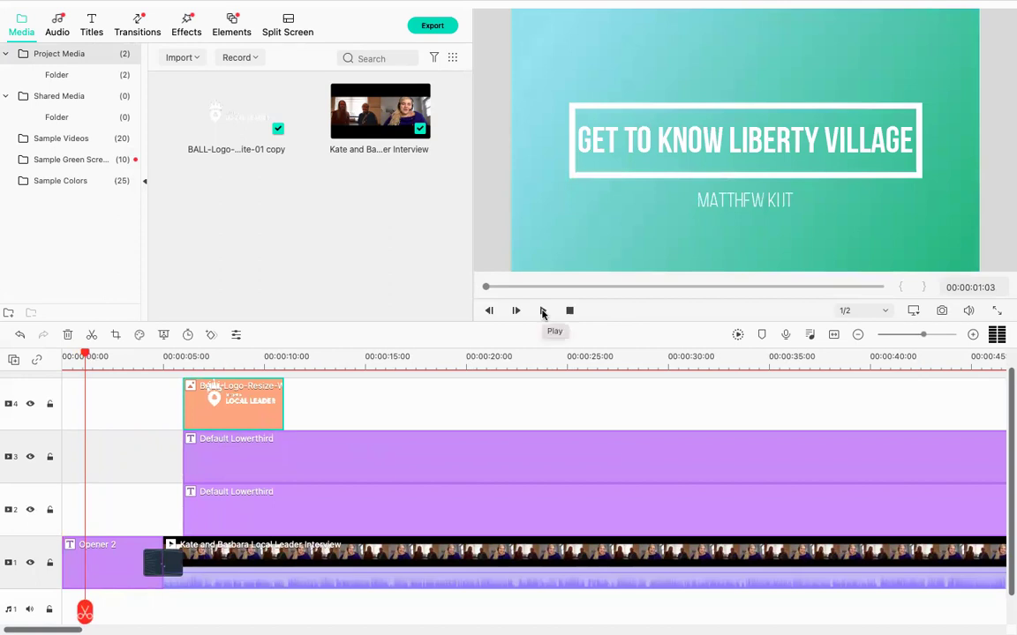
click(542, 310)
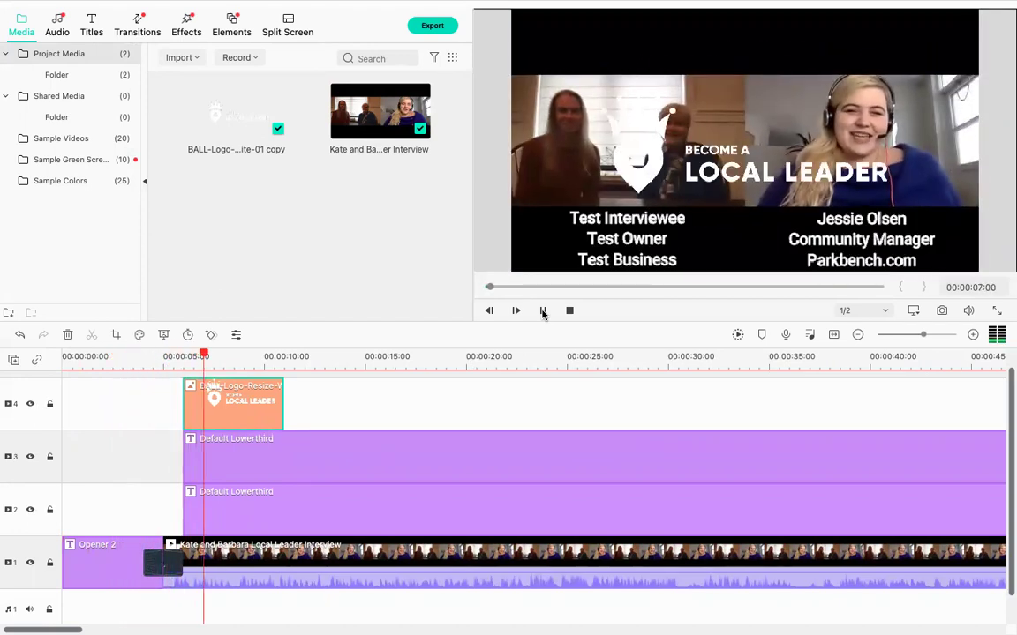
click(543, 310)
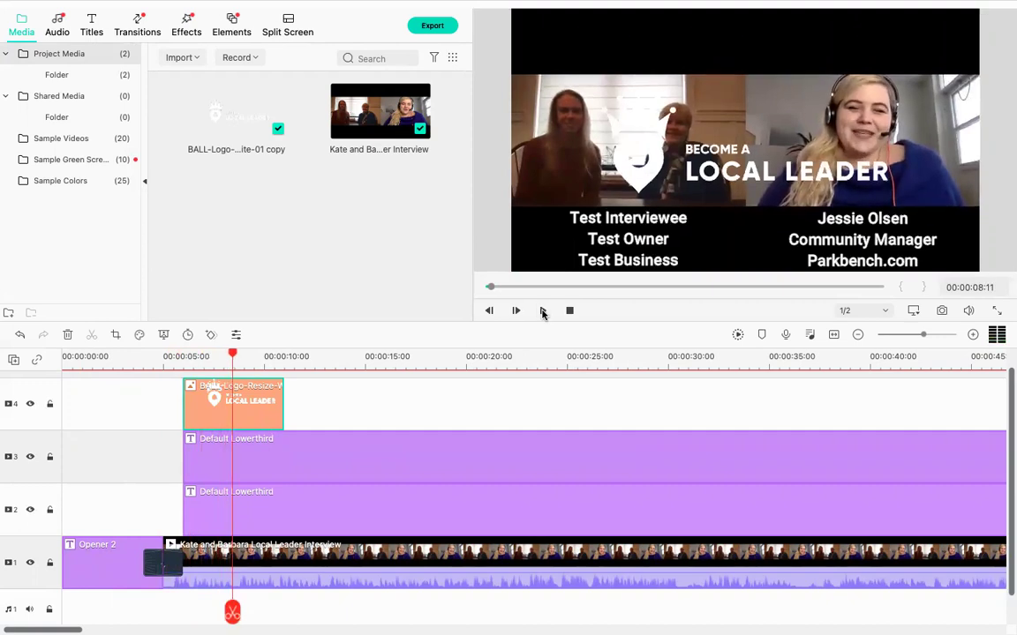
Step: Scale the Become a Local Leader logo to 52.6% and centre it in the top black bar
double_click(253, 409)
drag(731, 154, 726, 86)
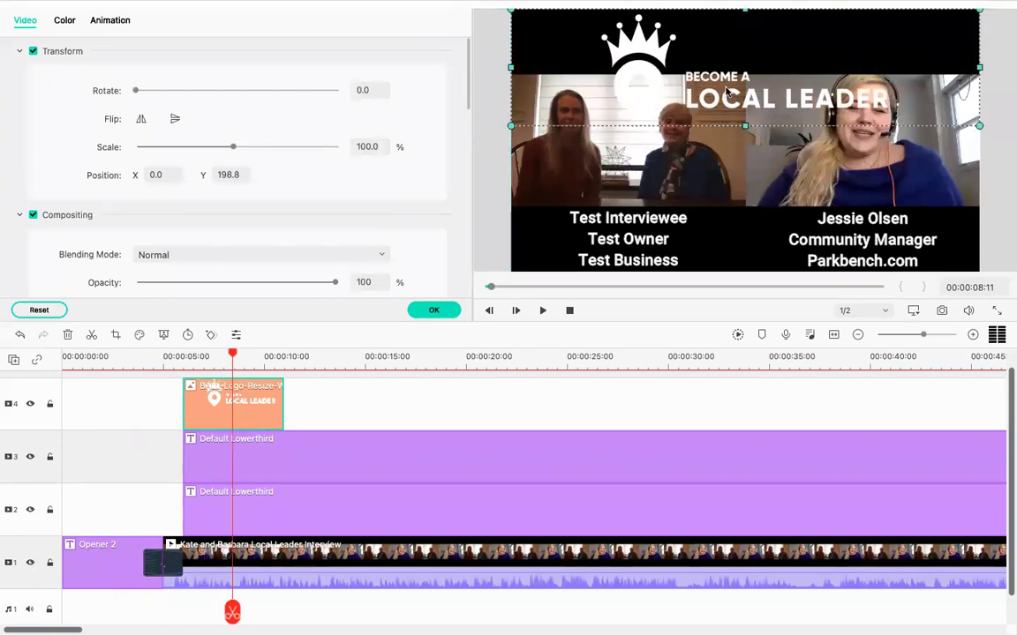
drag(511, 126, 730, 52)
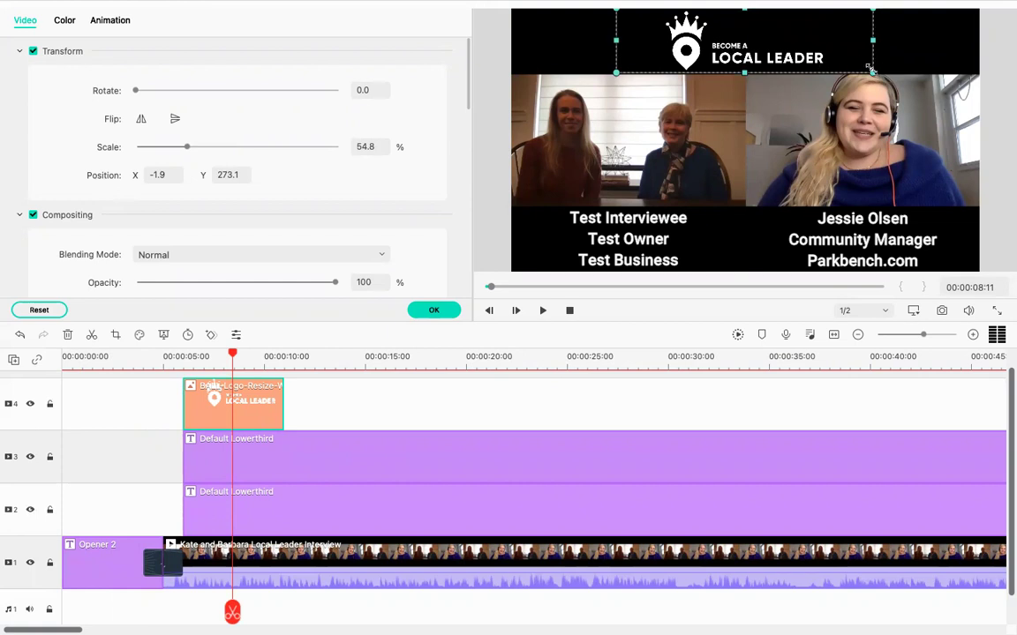
drag(869, 68, 860, 66)
drag(706, 39, 788, 46)
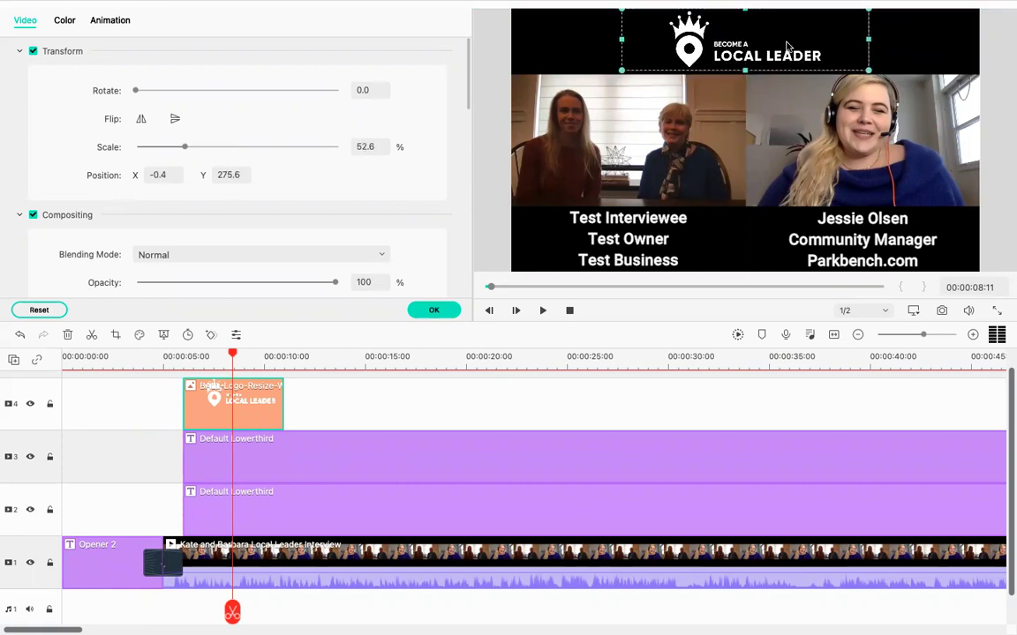
click(918, 50)
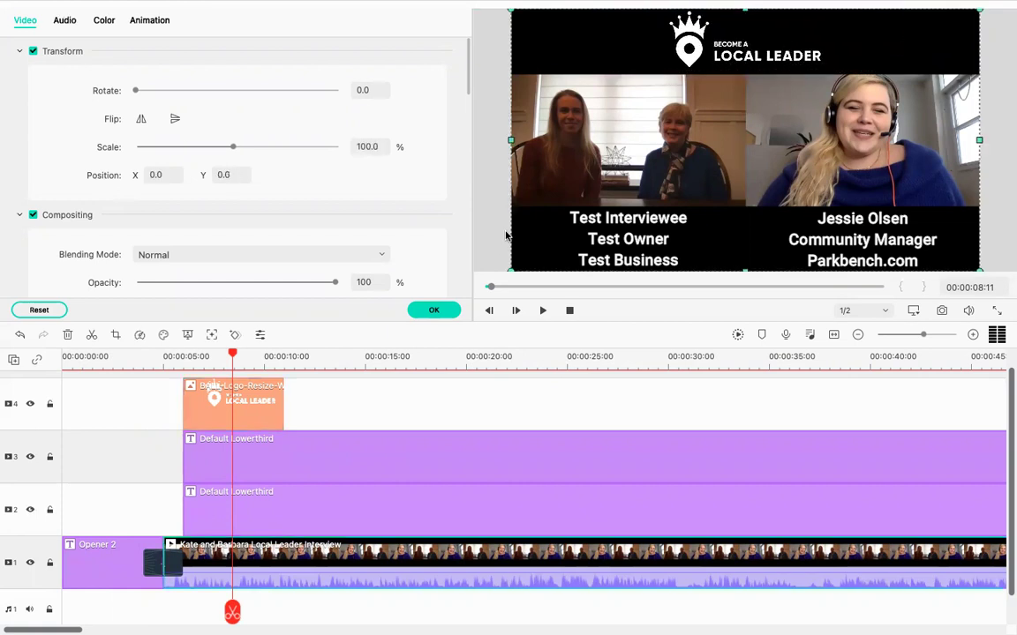
click(437, 310)
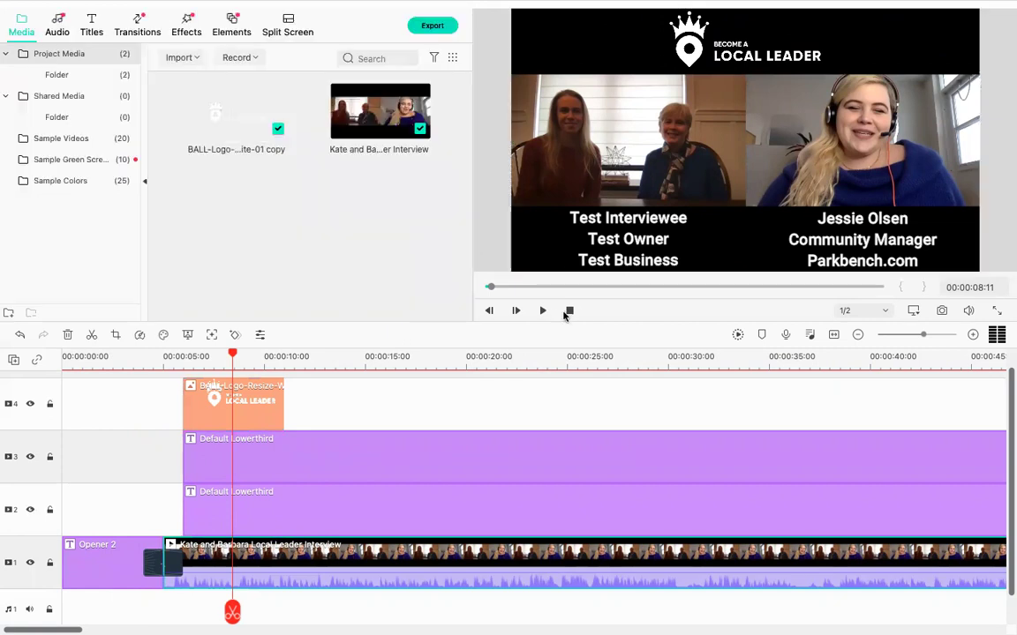
Step: Zoom the timeline out to minutes and stretch the track 4 logo clip several minutes into the interview
click(543, 311)
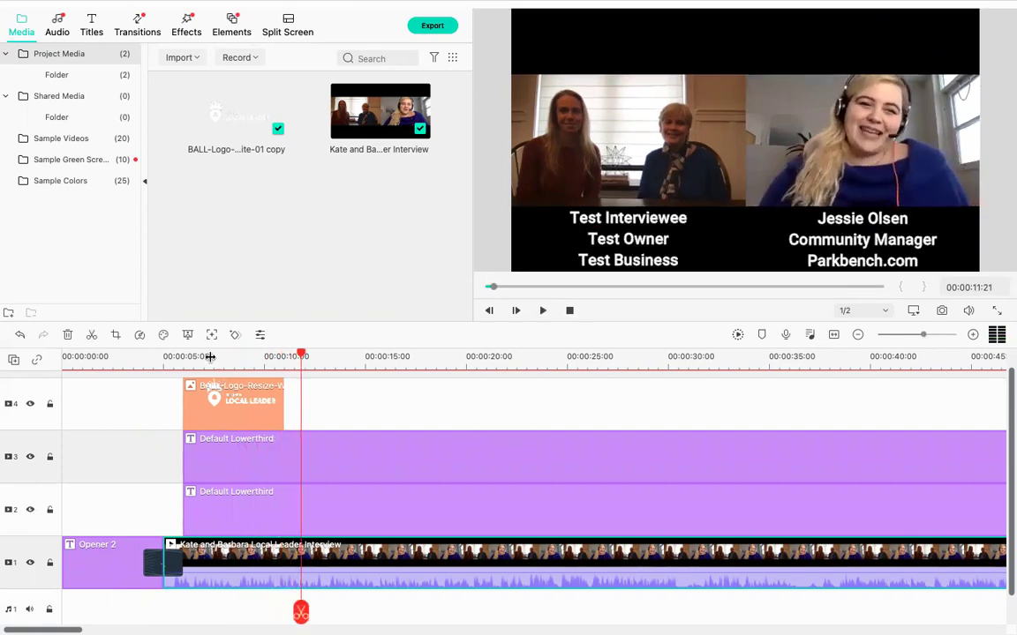
drag(924, 336, 909, 335)
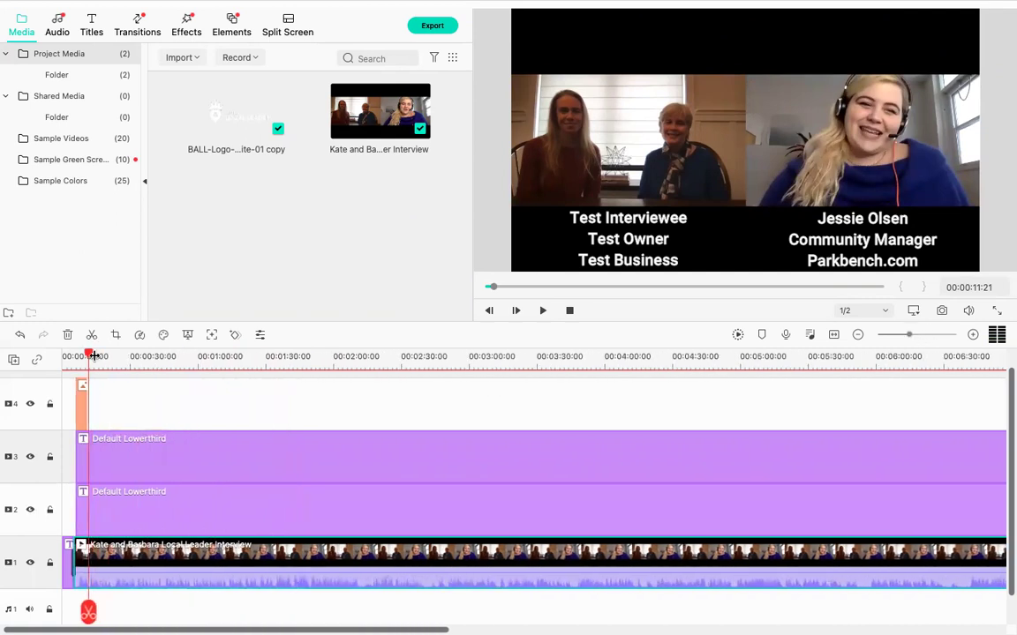
drag(92, 356, 124, 356)
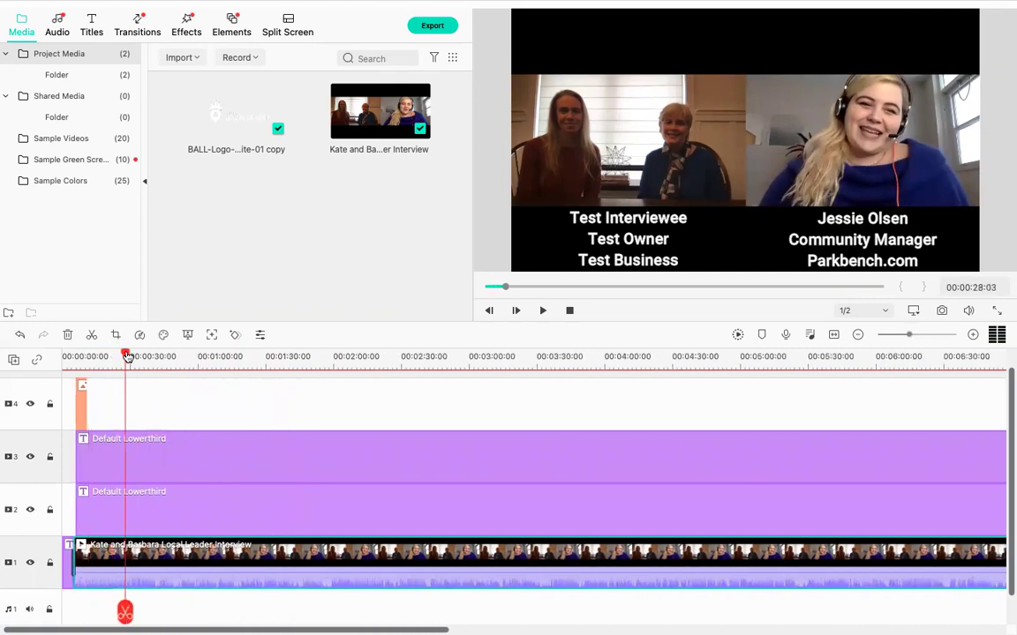
click(82, 403)
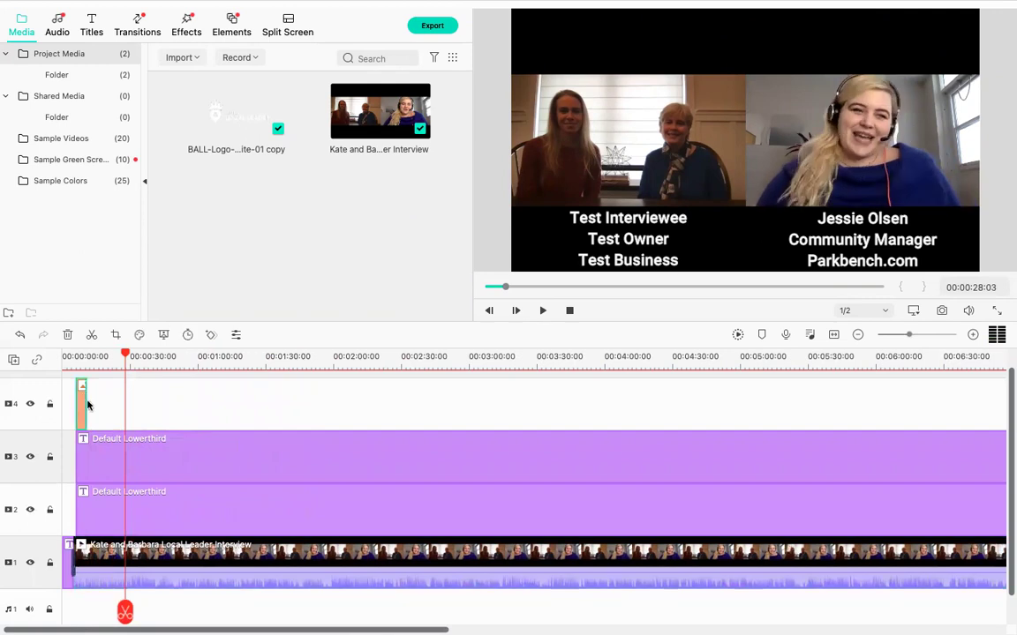
drag(85, 402, 901, 384)
Step: Extend the logo clip so it ends with the interview and both captions
drag(909, 336, 899, 336)
drag(313, 400, 430, 400)
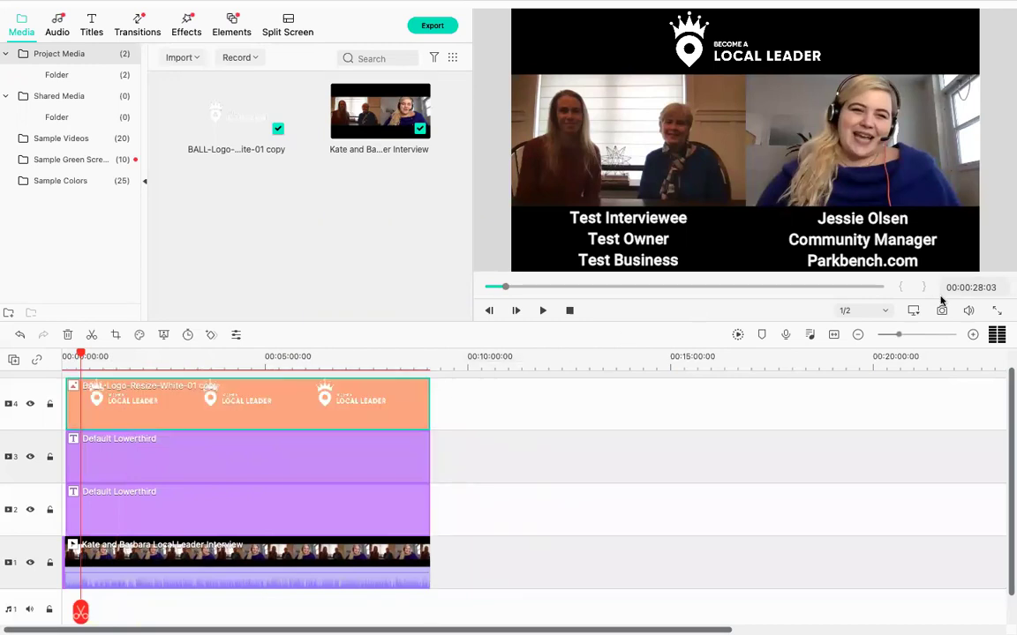
drag(899, 336, 911, 336)
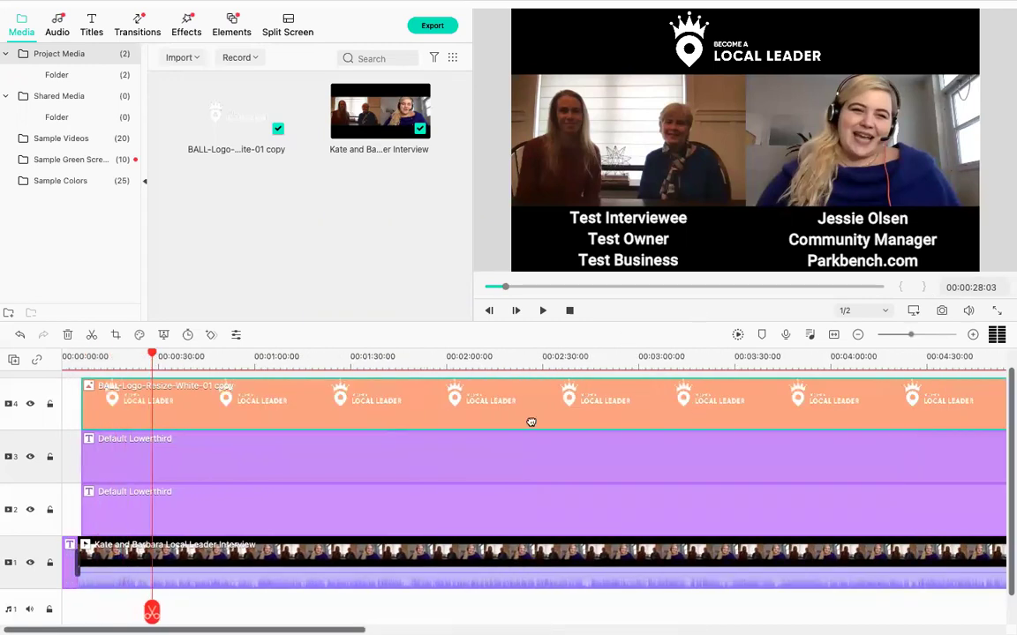
Step: Play the video from the opener and scrub to the end to check the logo
click(63, 357)
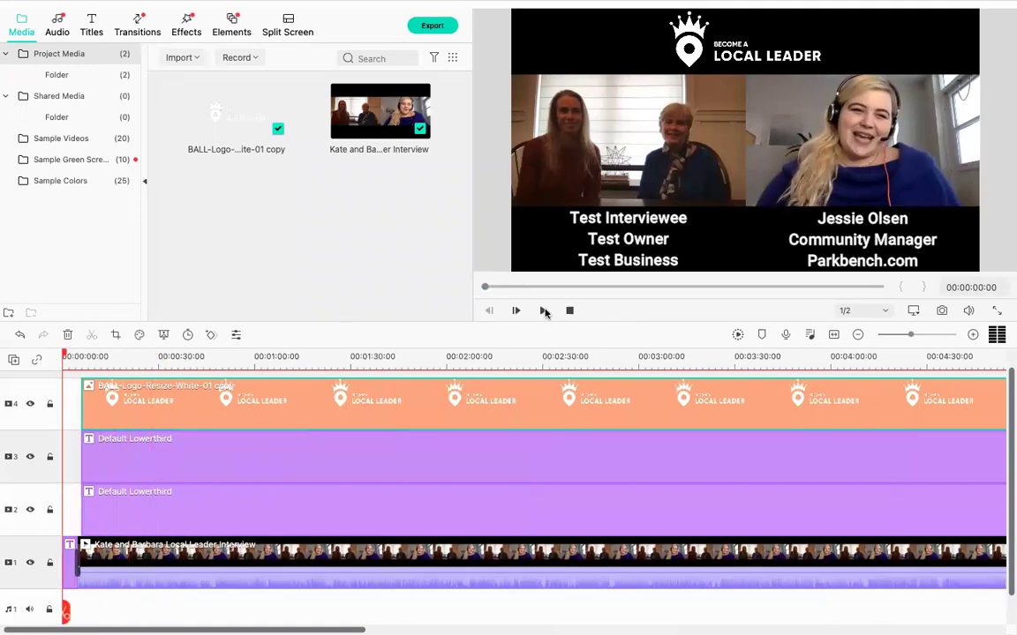
click(544, 310)
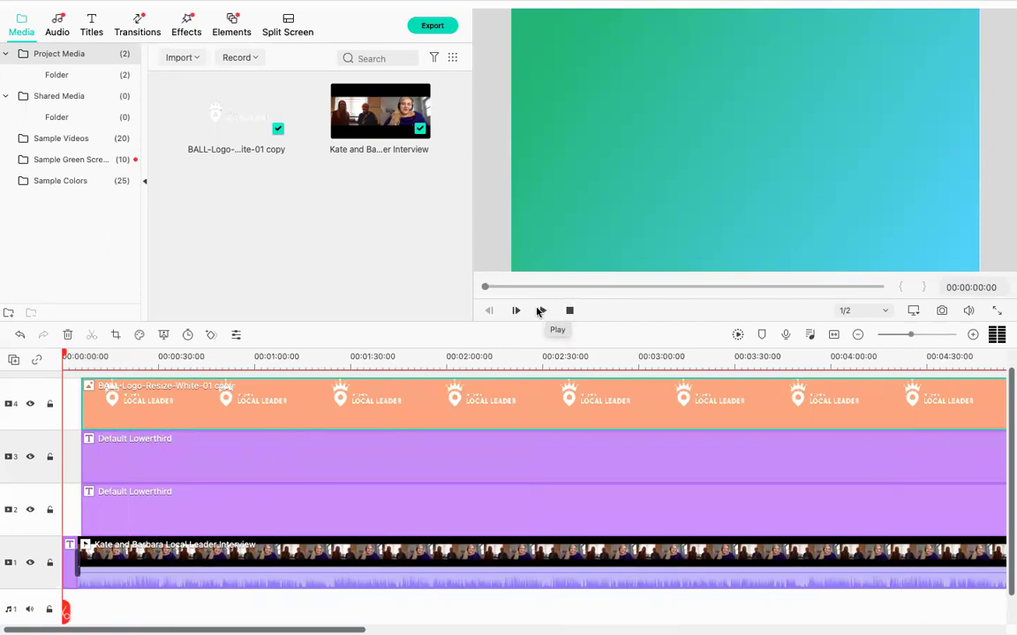
click(541, 311)
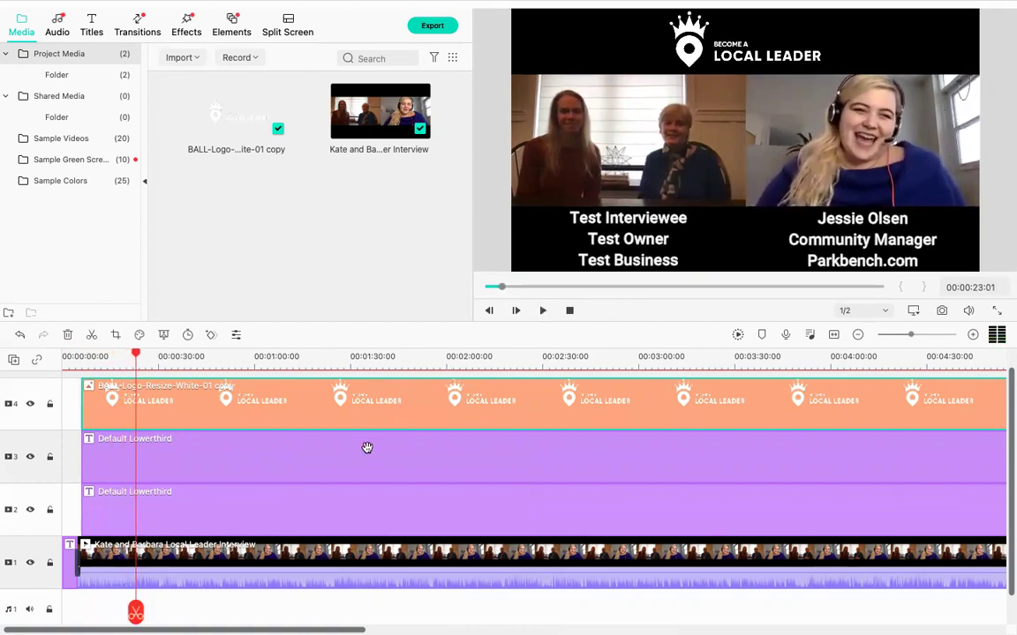
scroll(367, 448, right, 2)
drag(501, 289, 866, 287)
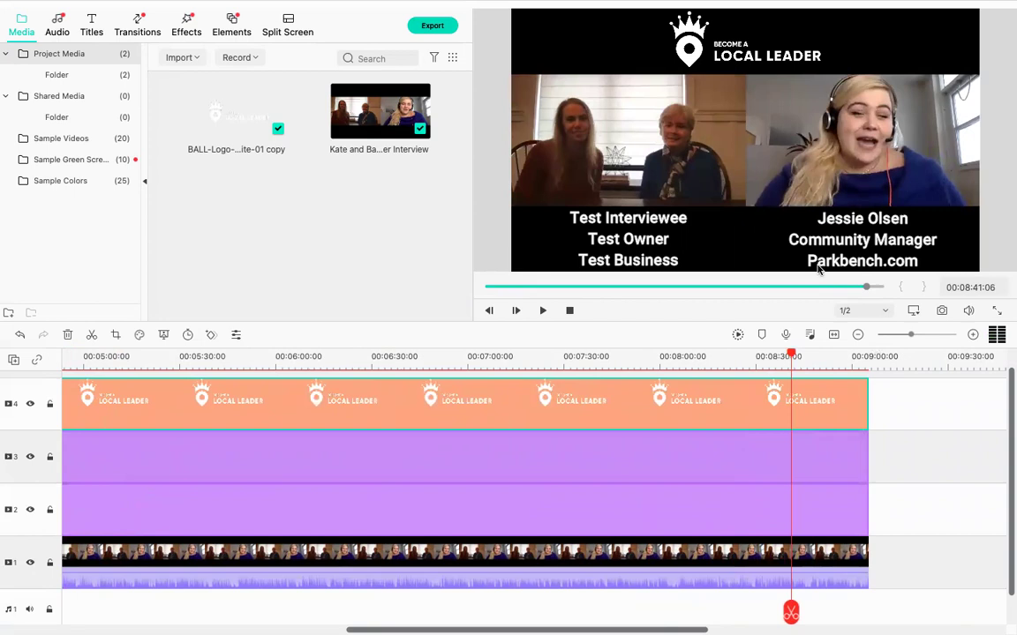
drag(771, 289, 482, 295)
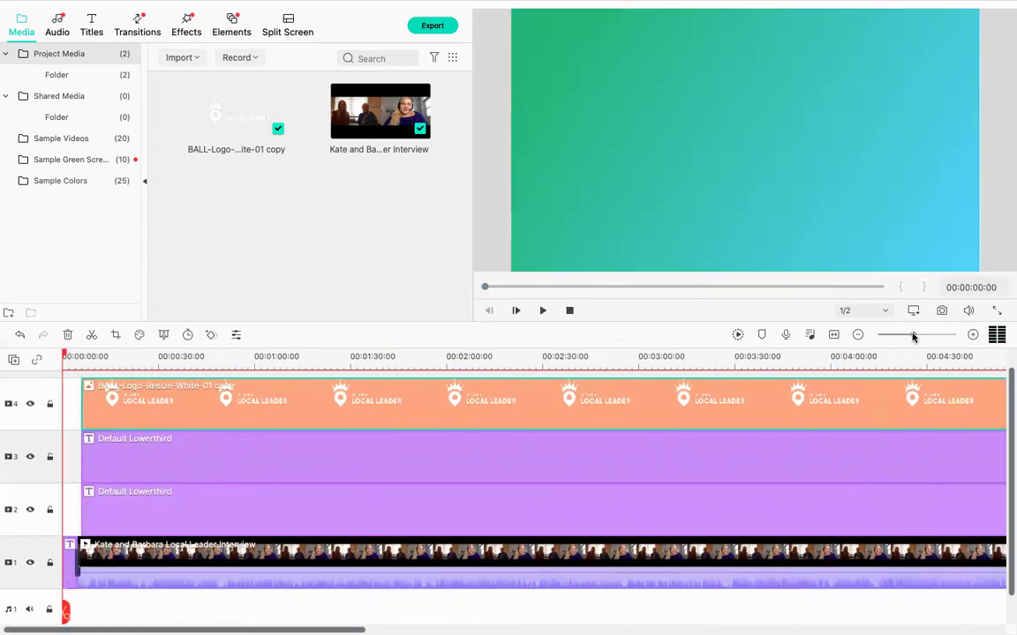
drag(913, 336, 932, 336)
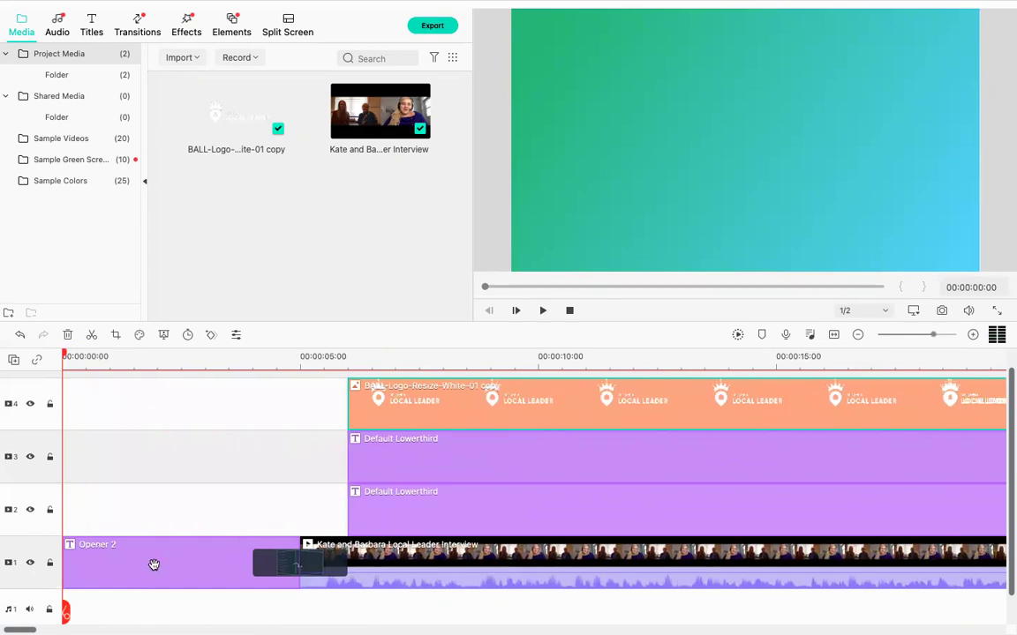
Step: Copy the Opener 2 title and paste it on track 1 right after the interview ends
right_click(132, 568)
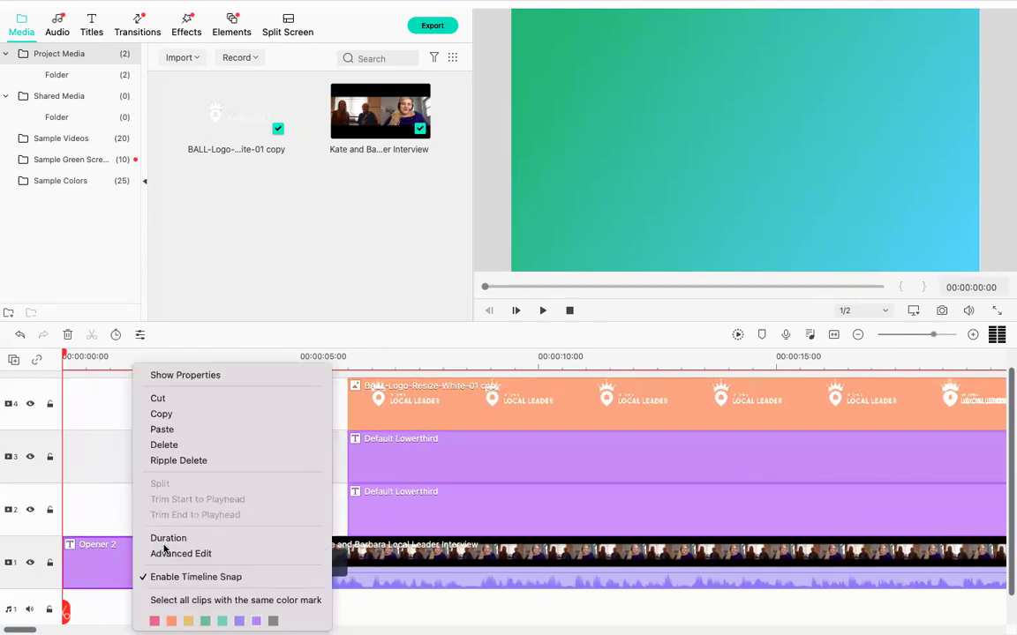
click(189, 416)
drag(605, 292, 884, 289)
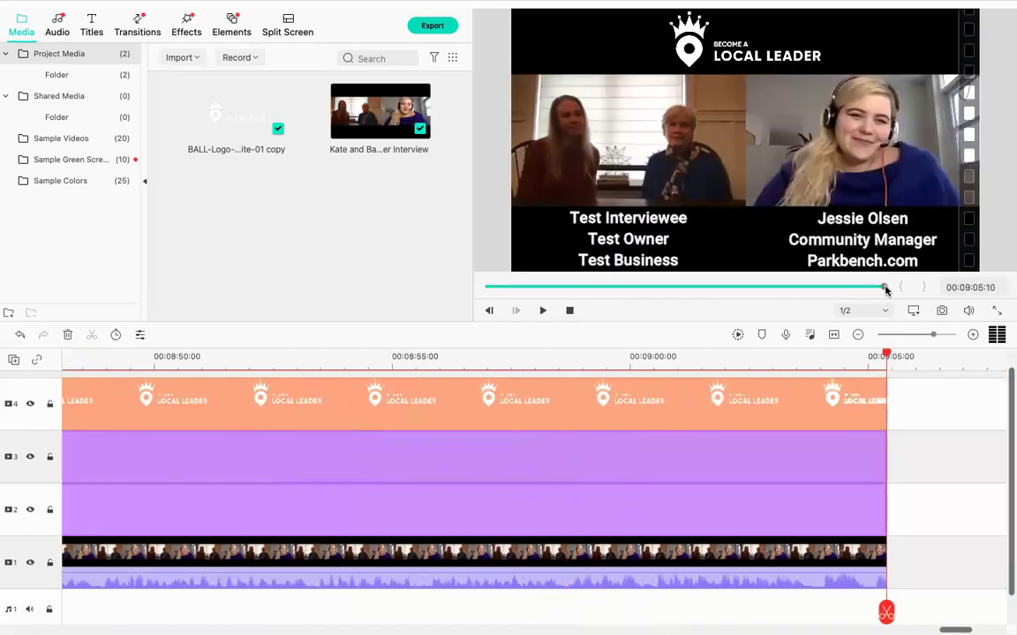
right_click(918, 515)
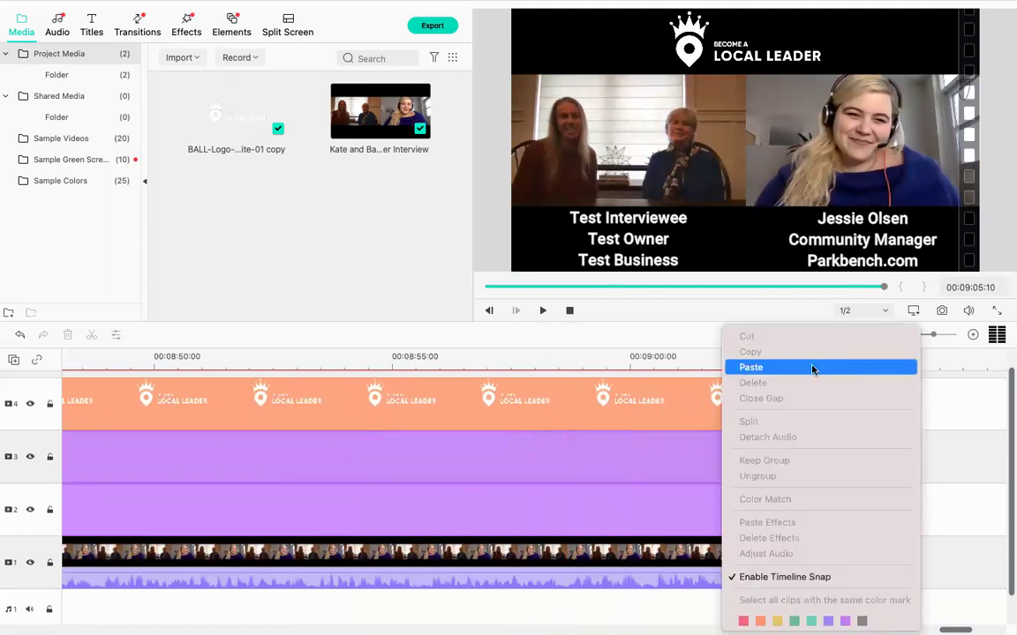
click(812, 369)
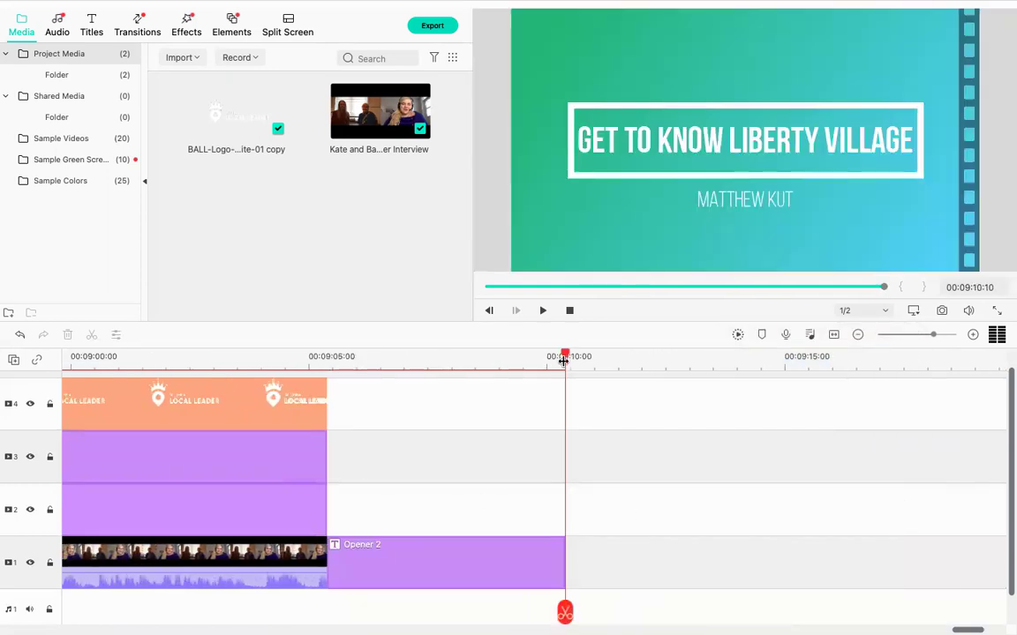
Step: Replay the interview's ending to confirm the GET TO KNOW LIBERTY VILLAGE title follows at about 9:05
drag(563, 361, 249, 378)
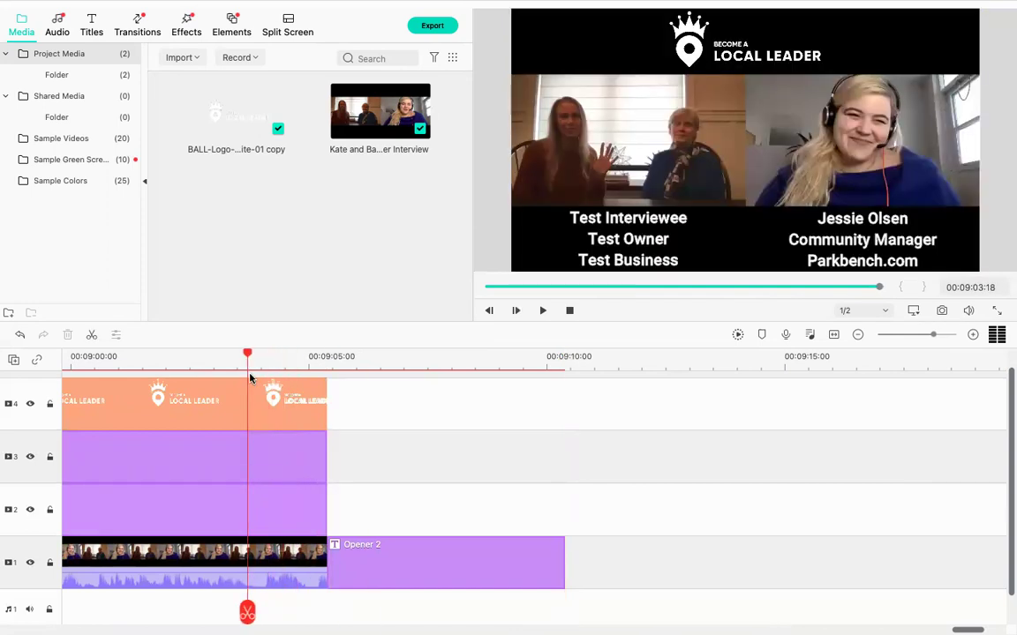
click(543, 310)
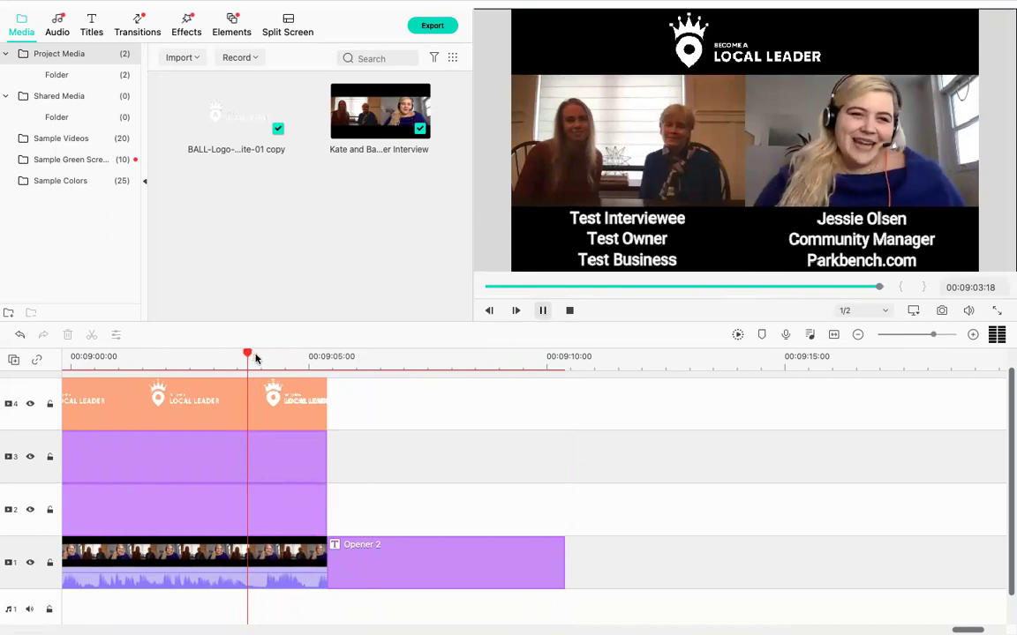
key(space)
drag(248, 353, 198, 352)
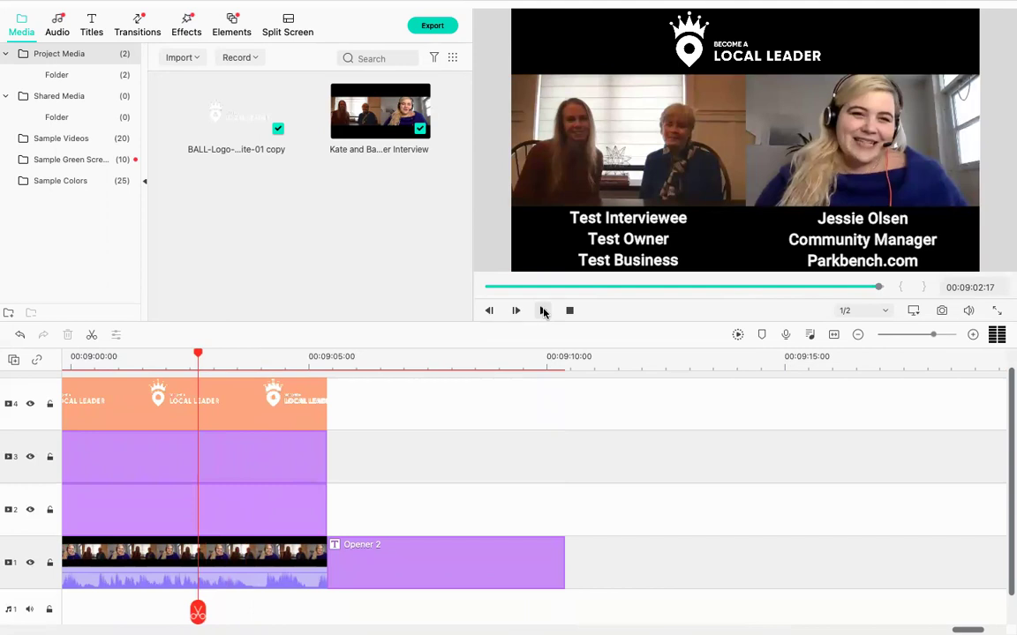
click(544, 311)
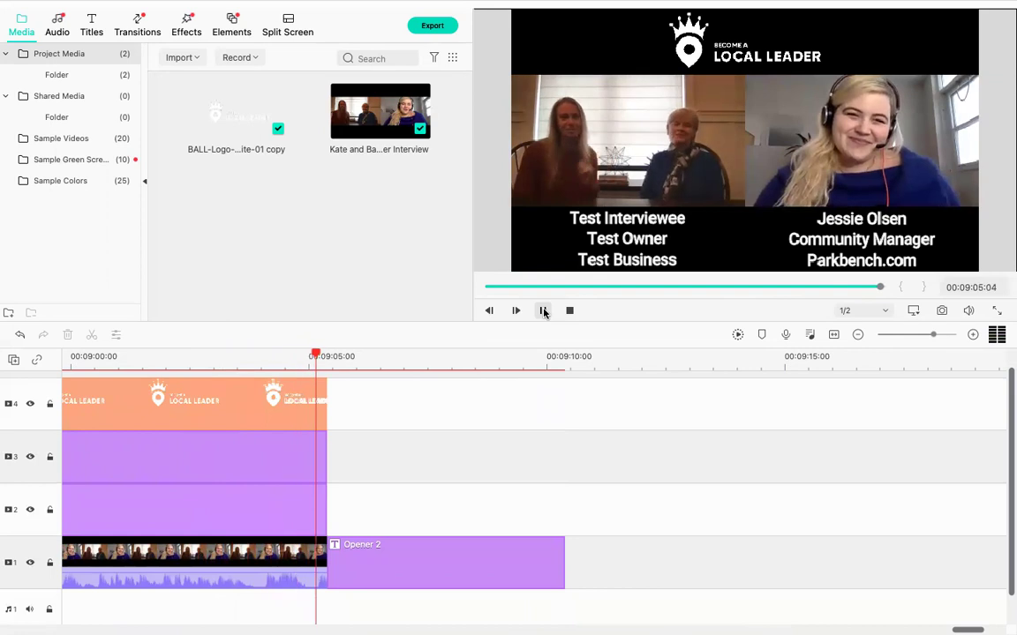
click(544, 311)
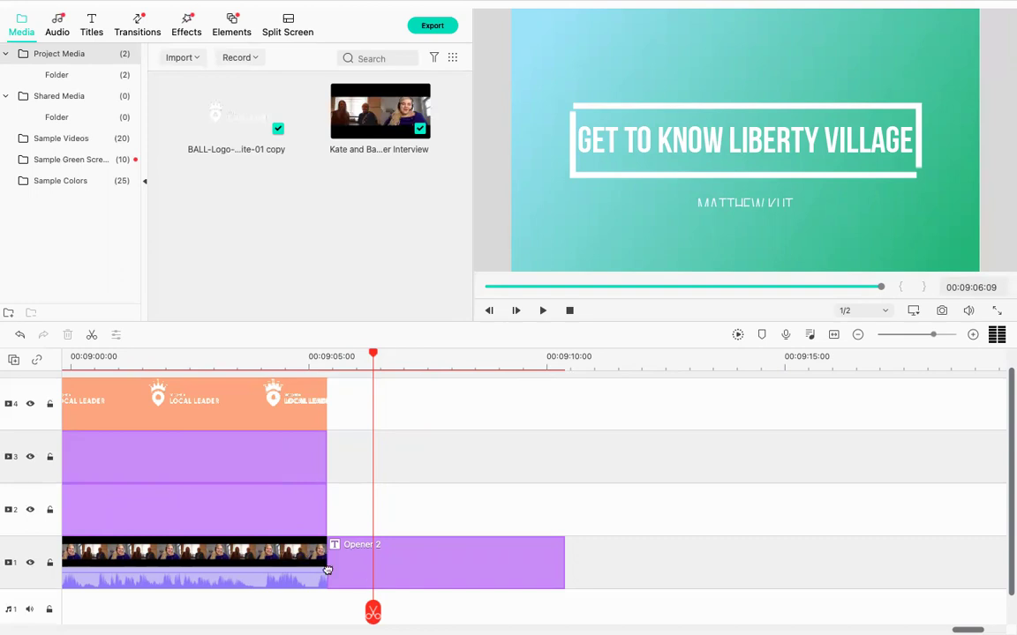
Step: Scroll the timeline left and return the preview to the opening Opener 2 title
scroll(612, 443, left, 15)
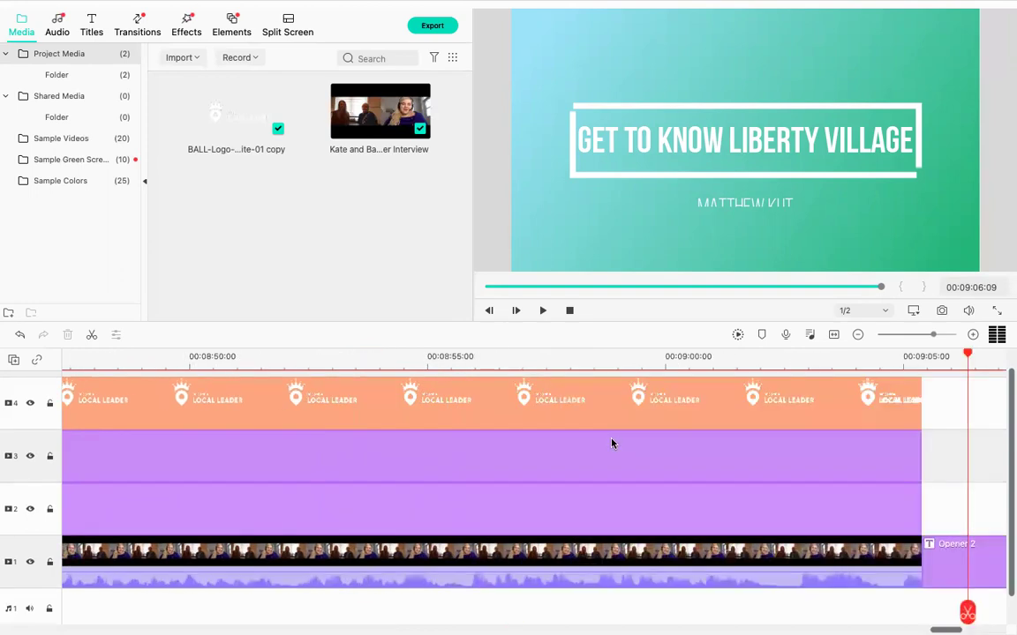
scroll(612, 443, left, 12)
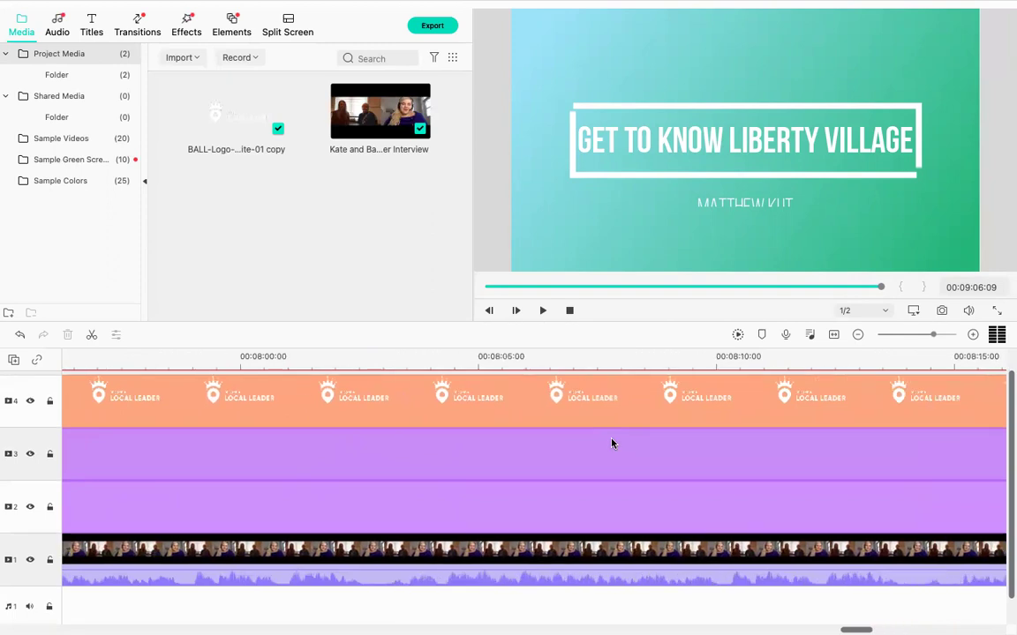
drag(880, 287, 485, 287)
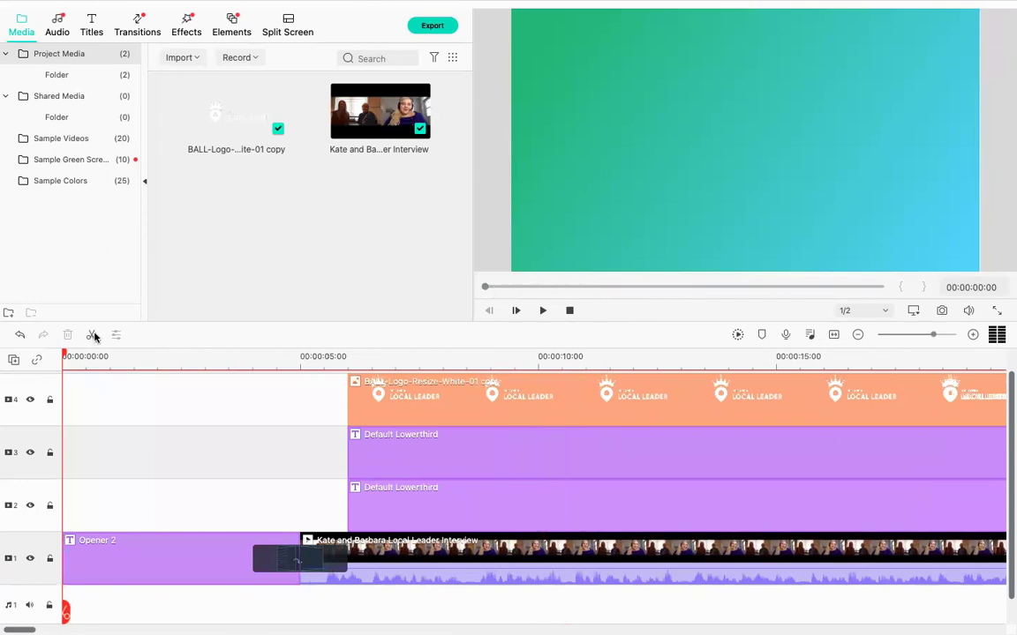
drag(63, 354, 572, 356)
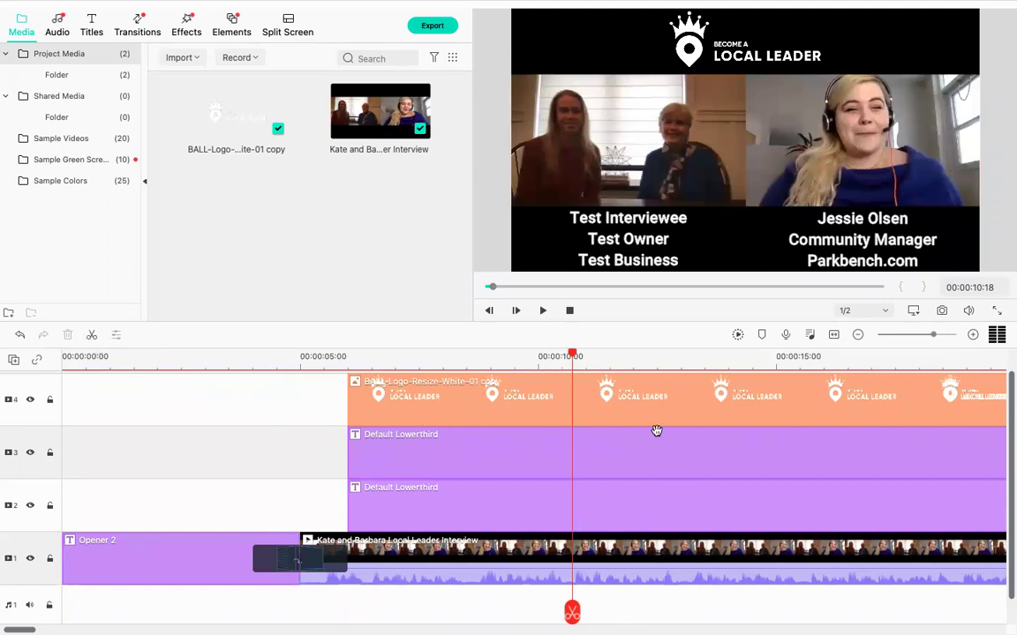
drag(574, 354, 524, 362)
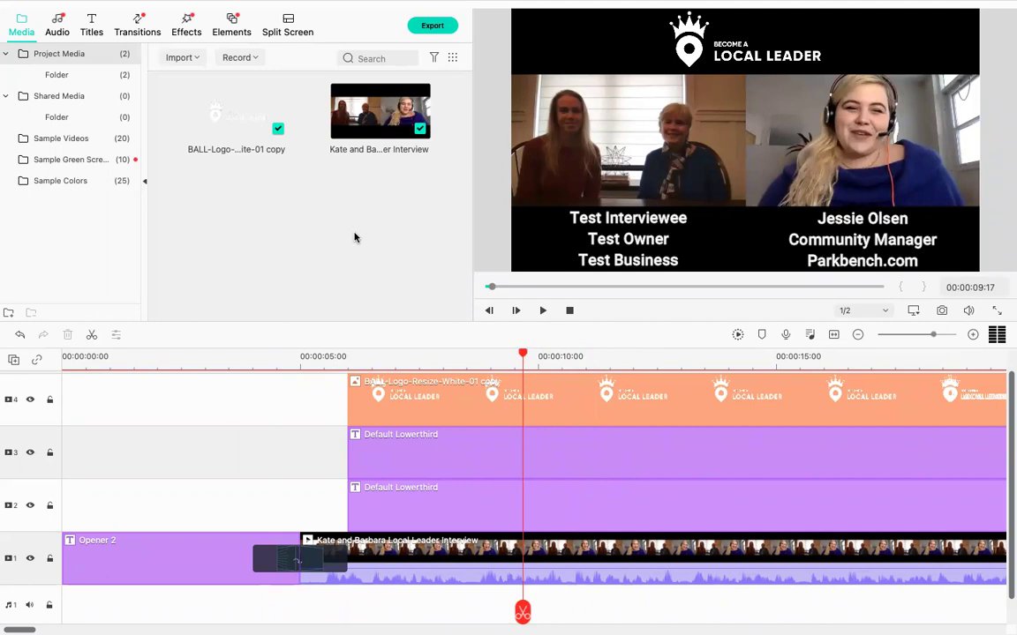
mouse_move(265, 4)
click(432, 26)
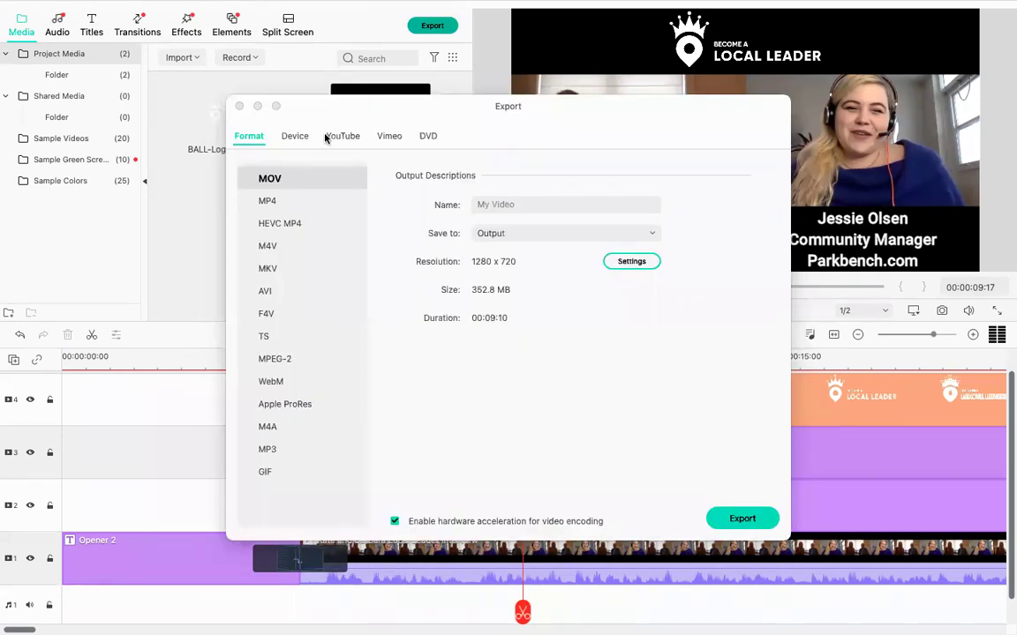
Step: Reopen the Export window and keep MOV as the output format
drag(313, 112, 315, 61)
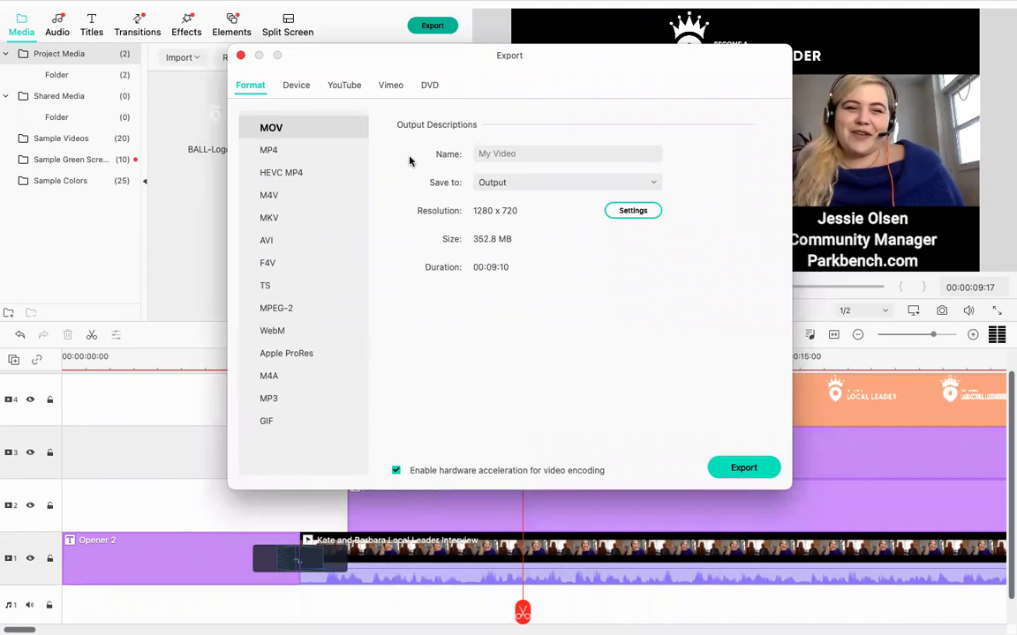
click(240, 55)
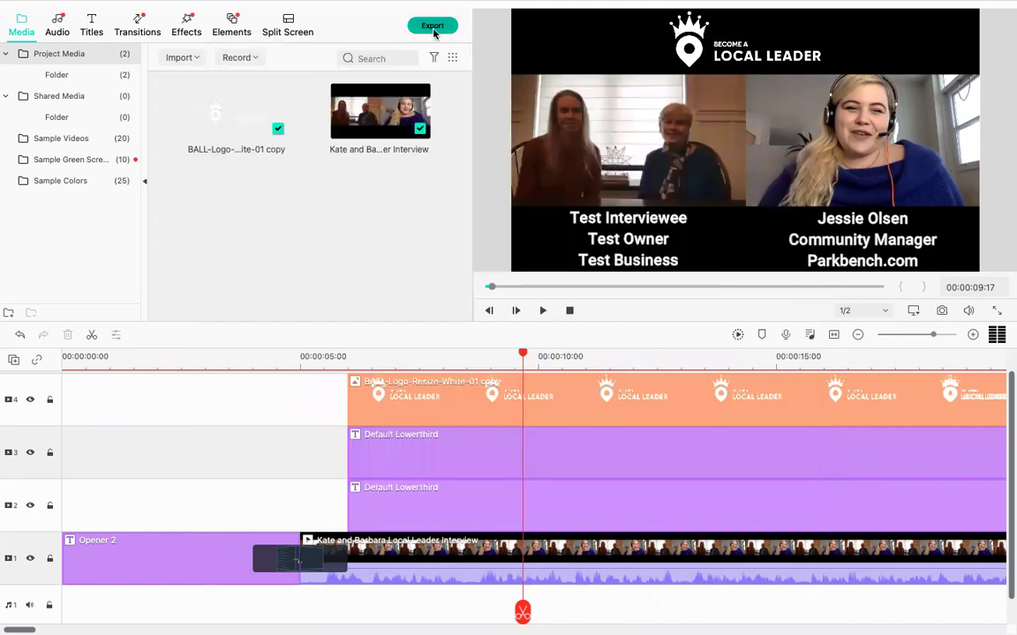
click(433, 27)
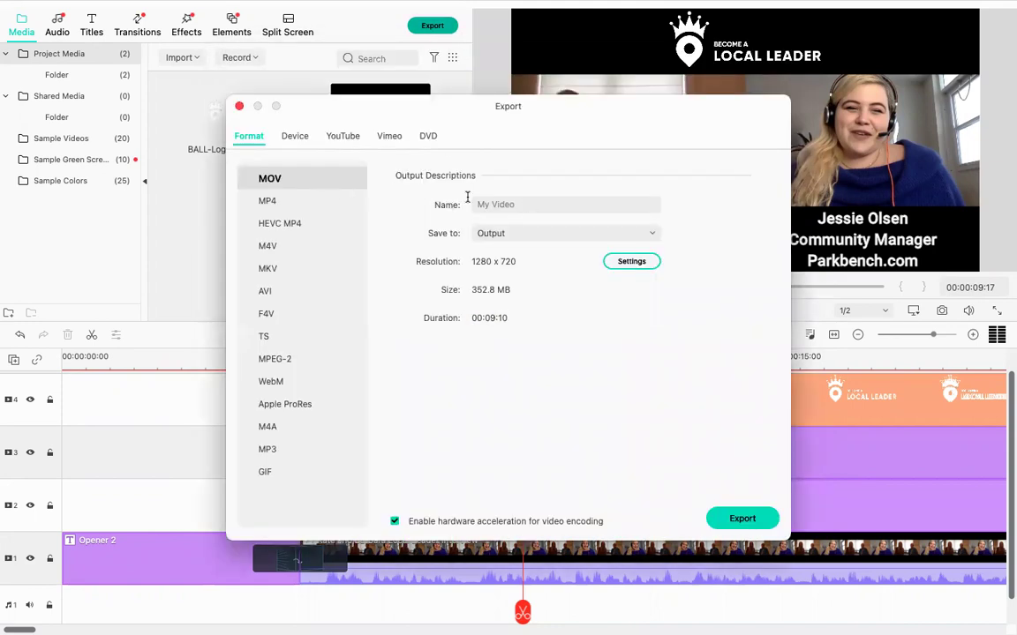
click(282, 202)
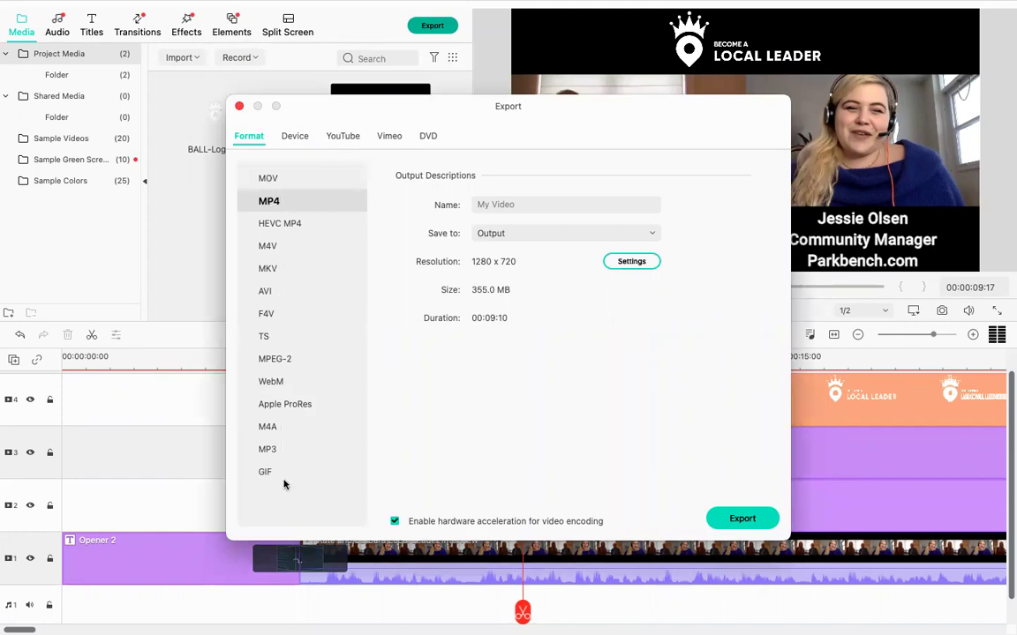
click(280, 189)
click(281, 194)
click(280, 189)
click(279, 192)
click(278, 184)
click(277, 189)
click(277, 180)
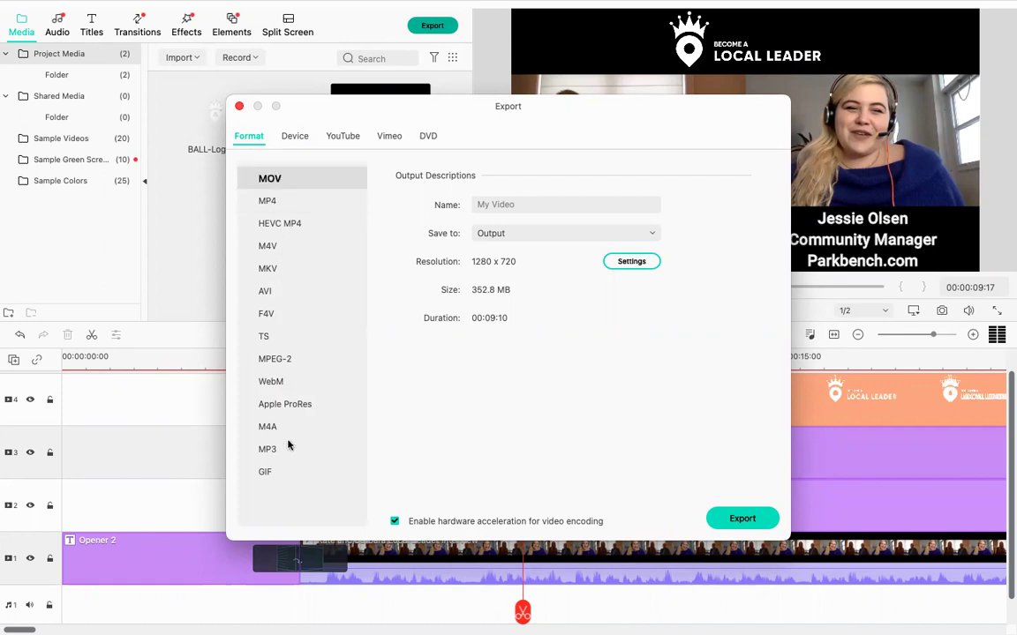
Step: Name the export file 'Interview with BUSINESS OWNER from'
click(520, 204)
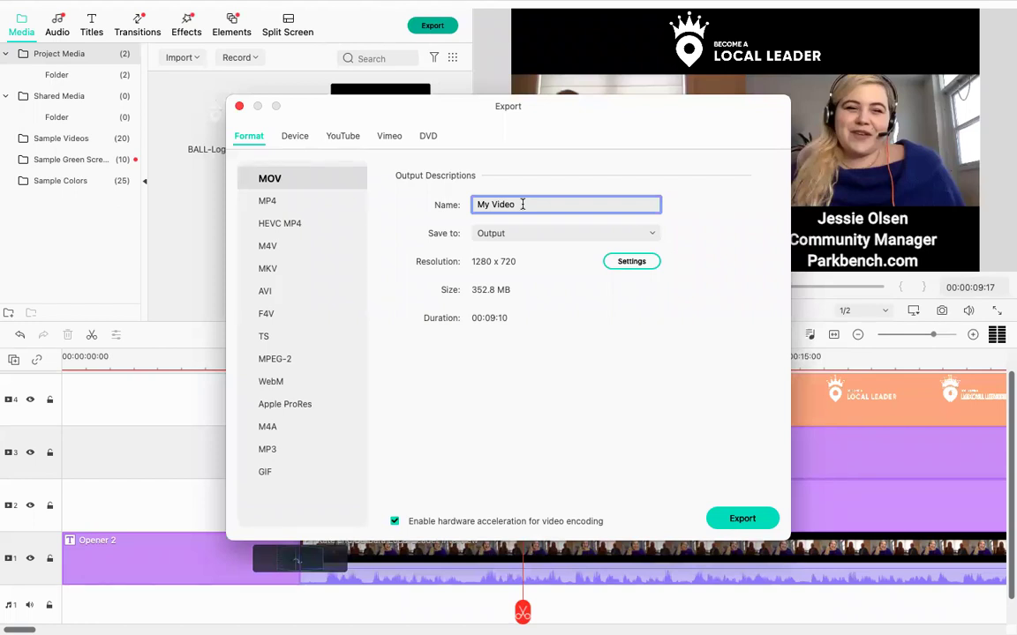
key(super+a)
text(Interview with BUSINESS OWNER )
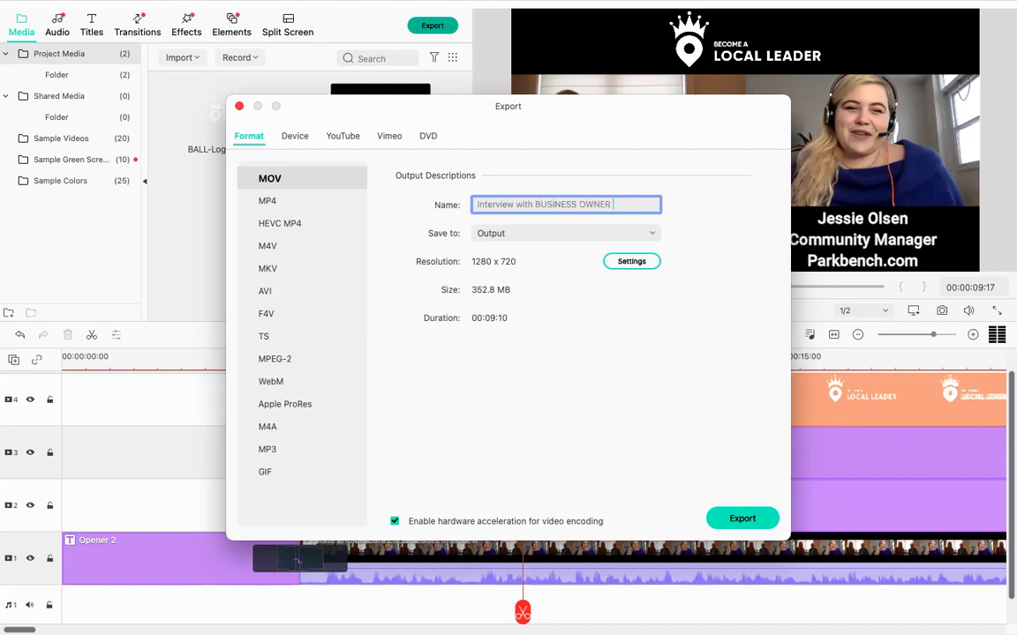
text(Entrepre)
key(super+a)
text(BUSINESS NAME in AREA)
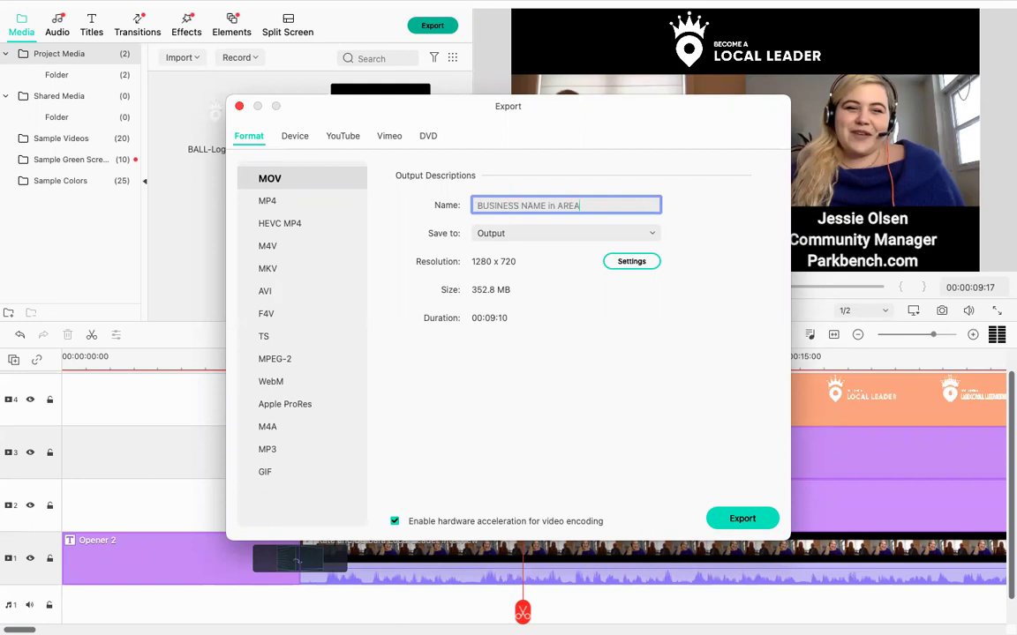
key(super+z)
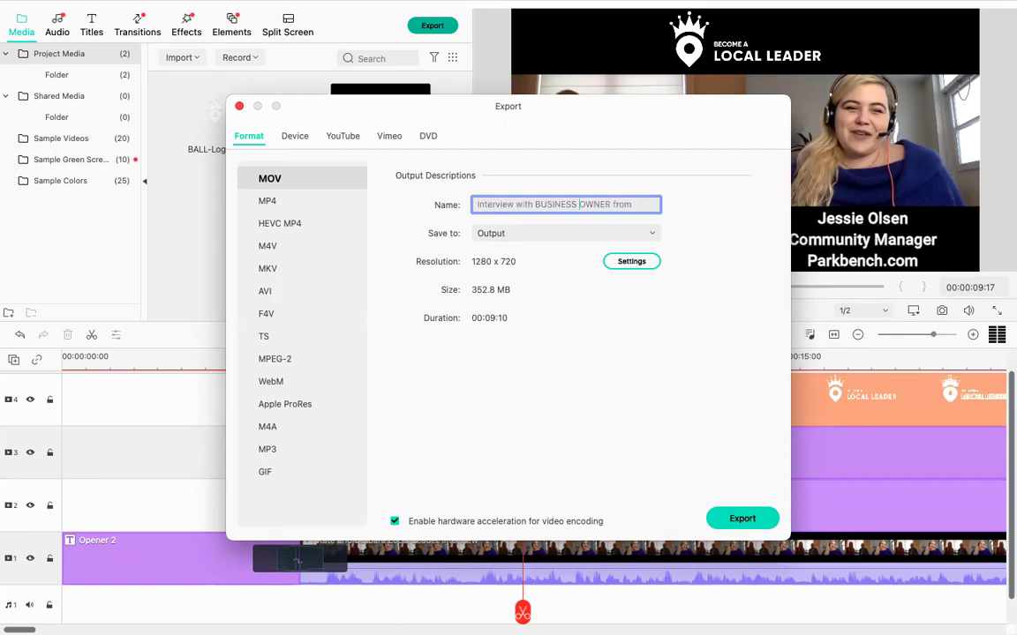
click(540, 237)
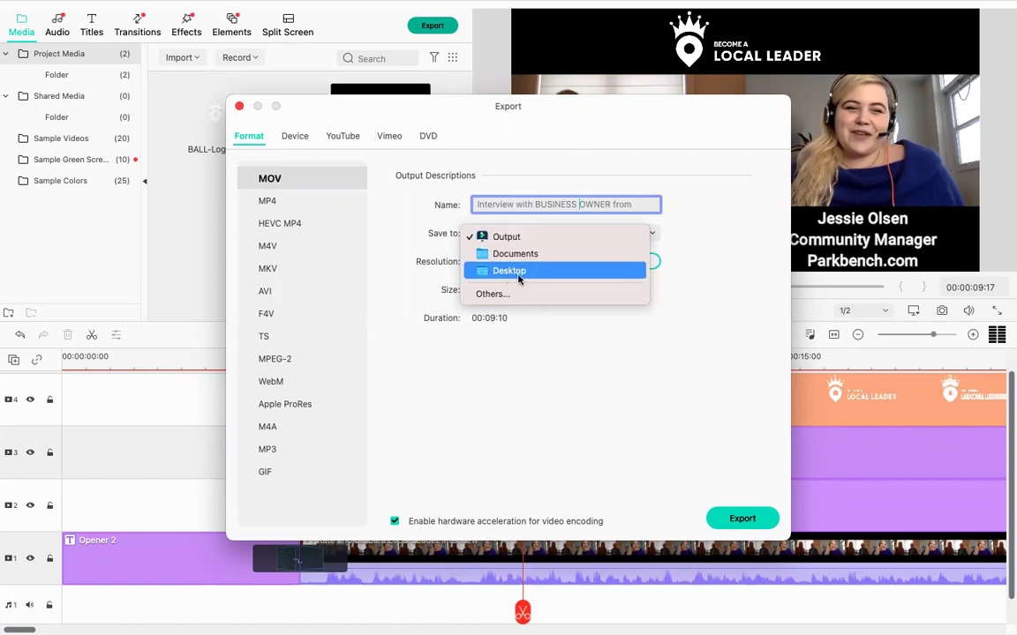
Step: Keep Output as the save location and bring up the 1280 x 720 export's encoding settings
click(699, 264)
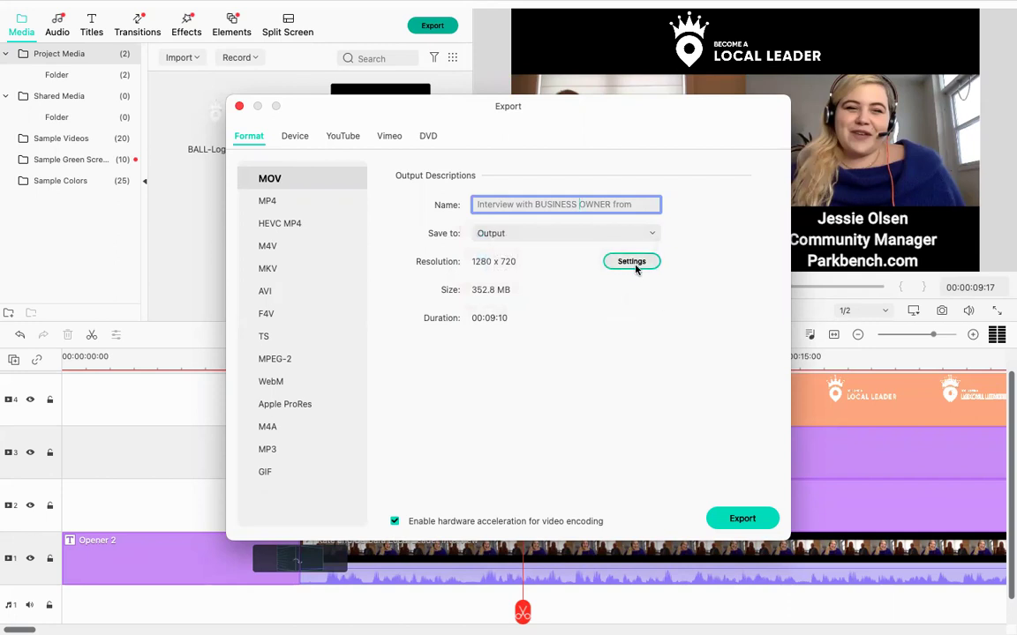
click(632, 262)
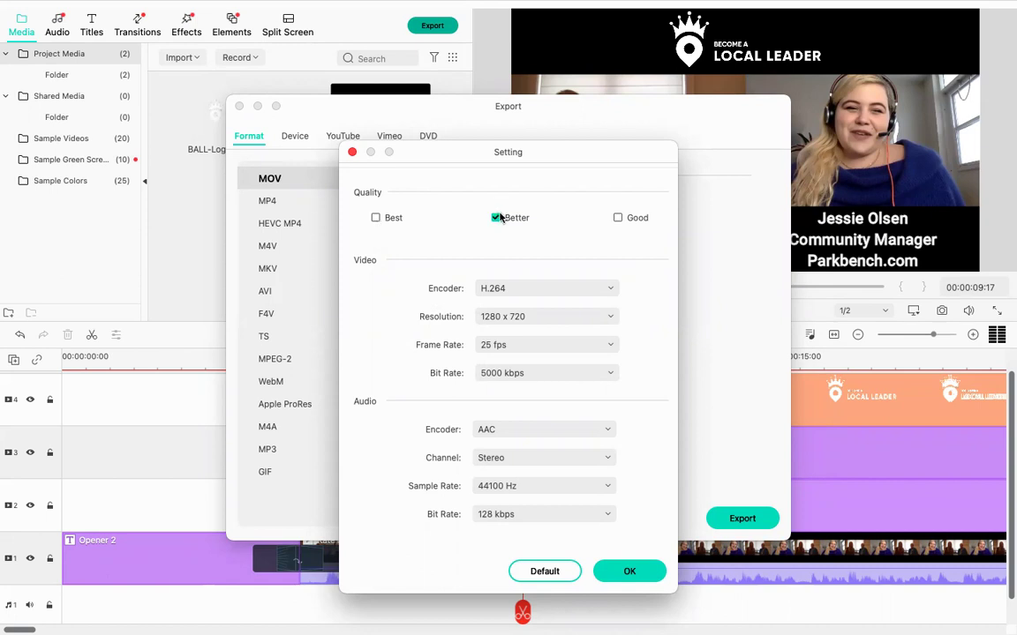
Step: Set the export quality to Good, then close the Setting and Export windows
click(376, 218)
click(618, 218)
click(353, 152)
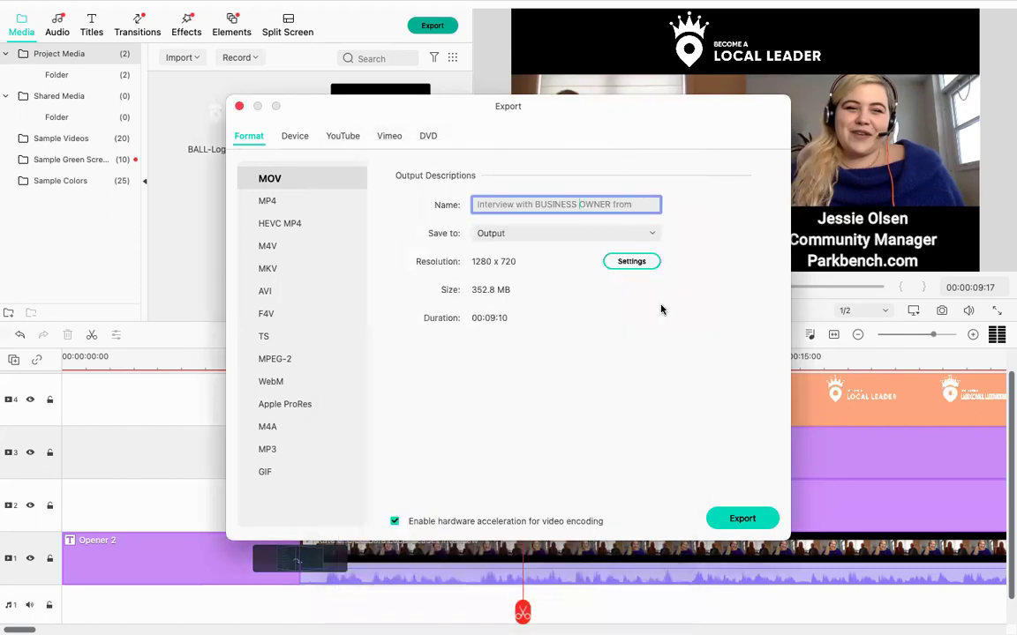
click(240, 106)
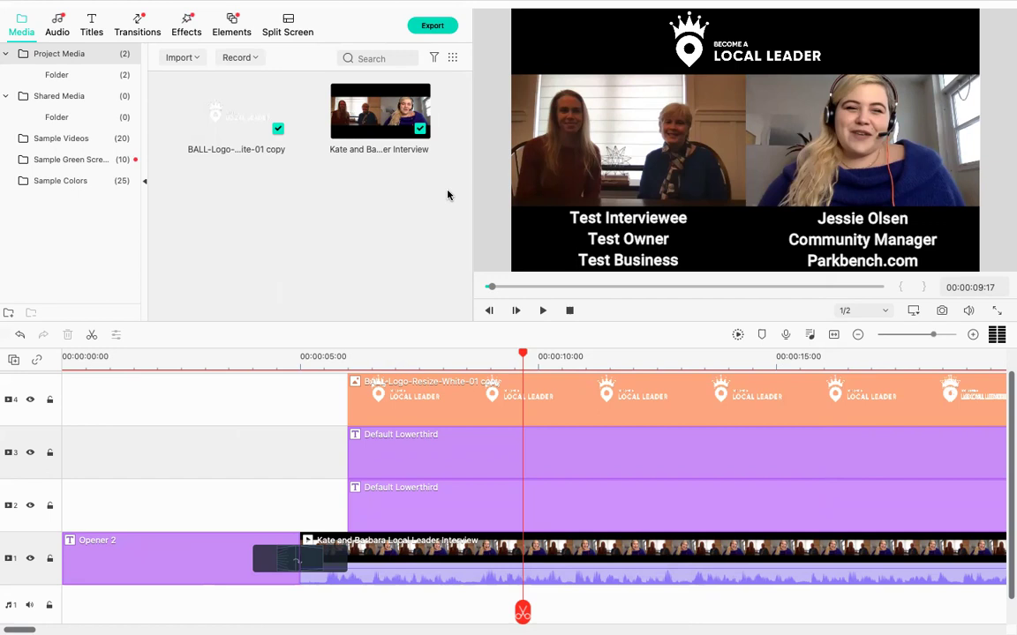
mouse_move(325, 613)
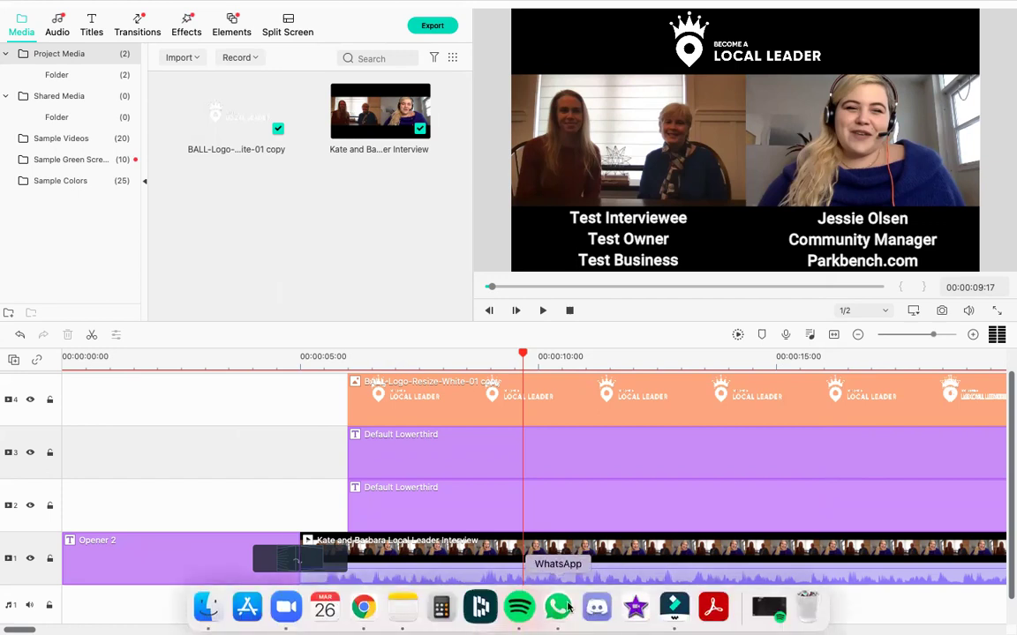